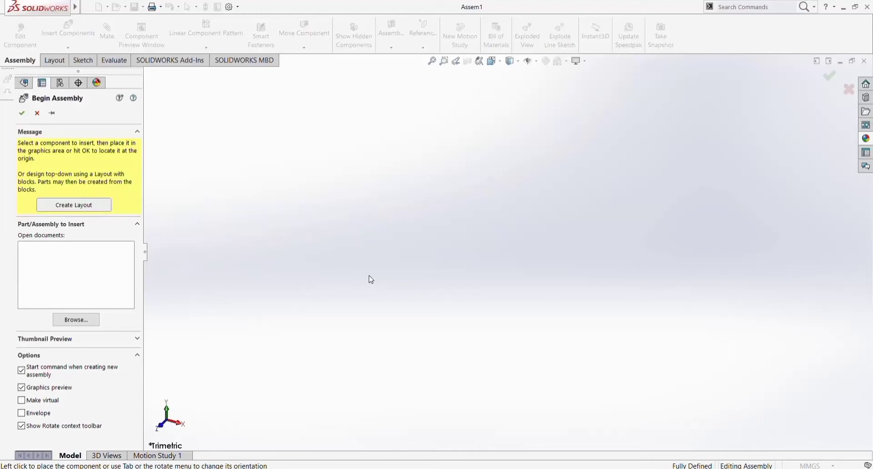
- Place Part1 fixed at the assembly origin and insert Part2 loose beside the hub
click(89, 320)
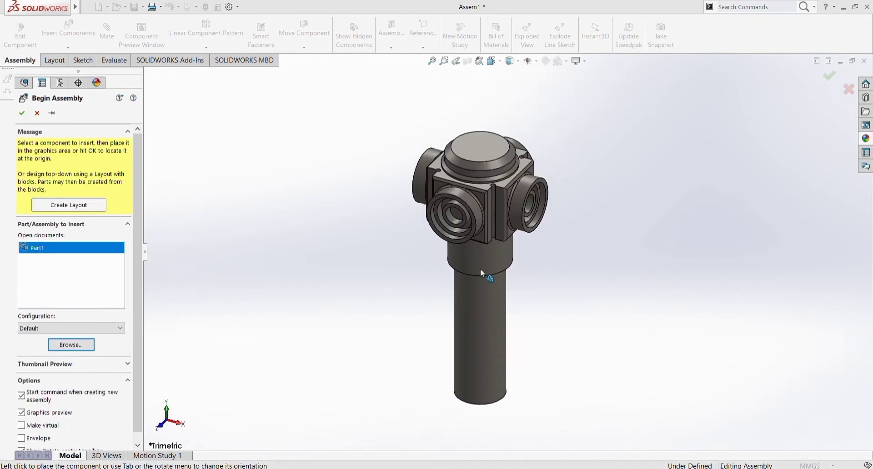
click(481, 275)
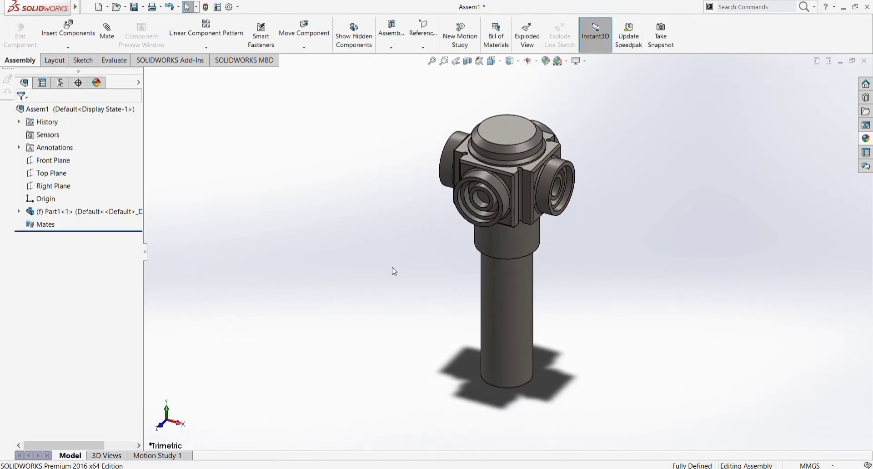
click(74, 36)
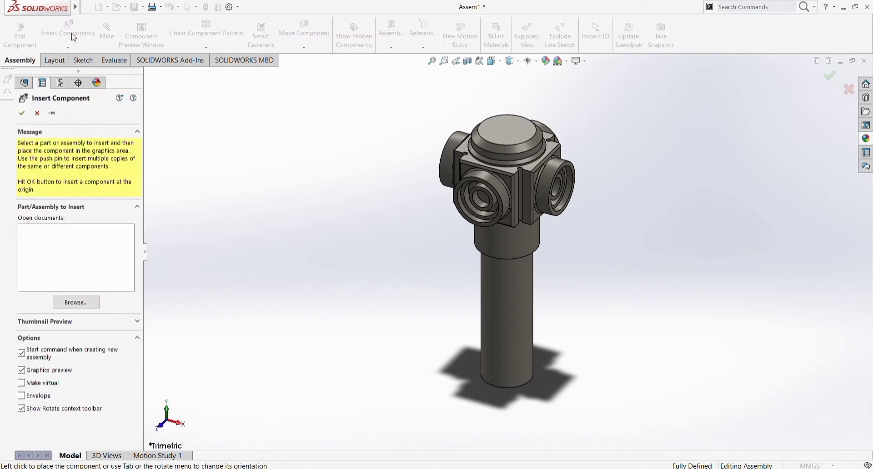
click(67, 302)
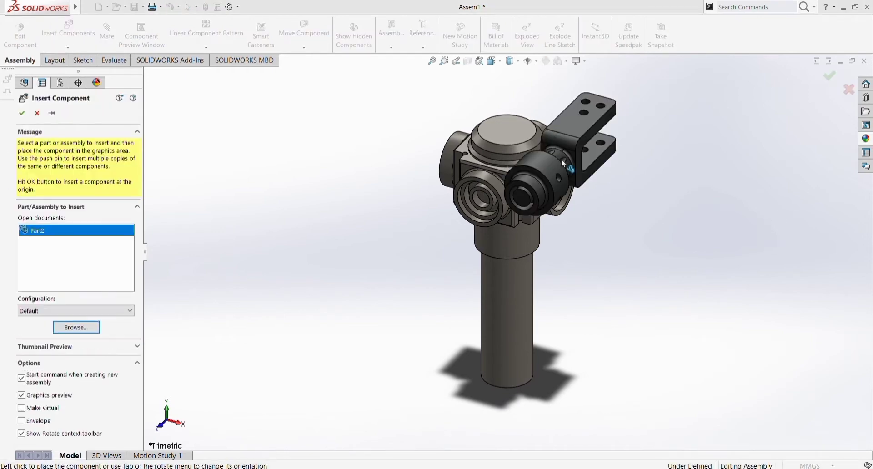
click(661, 211)
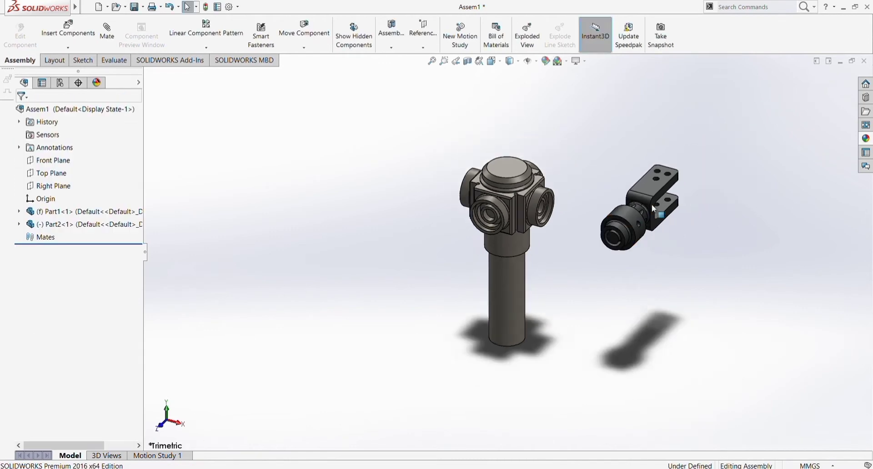
scroll(651, 204, down, 3)
scroll(574, 215, down, 2)
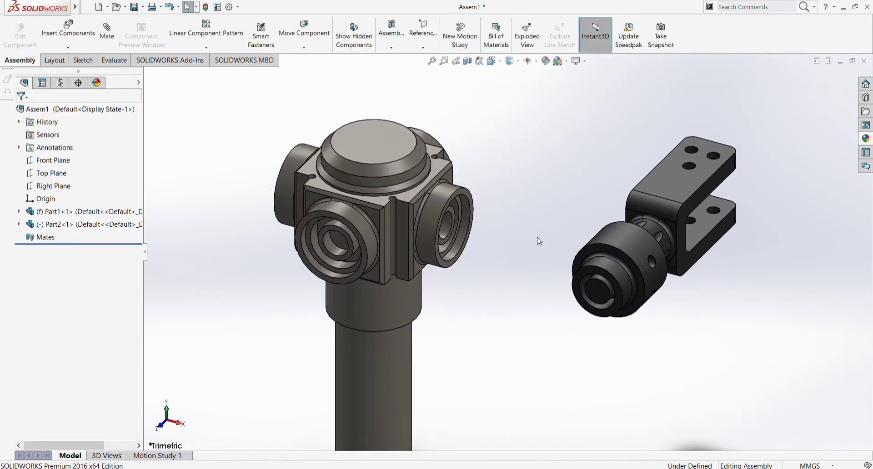
- Mate the clevis bore concentric with the hub's side boss
click(105, 39)
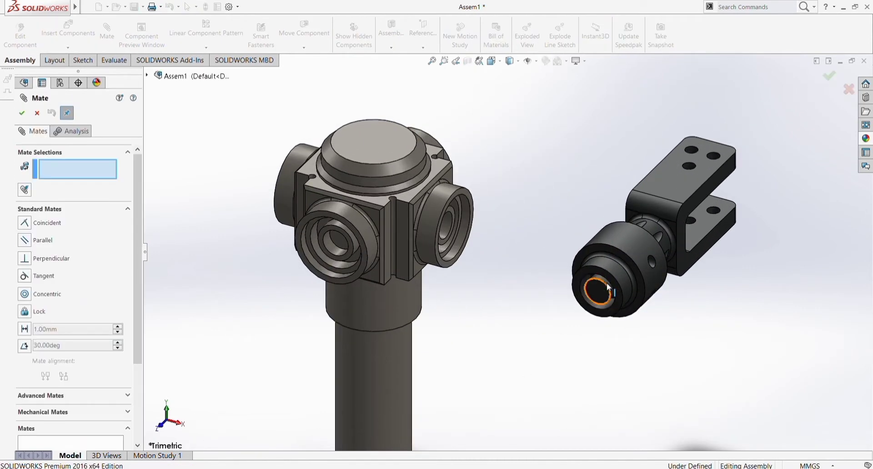
click(618, 273)
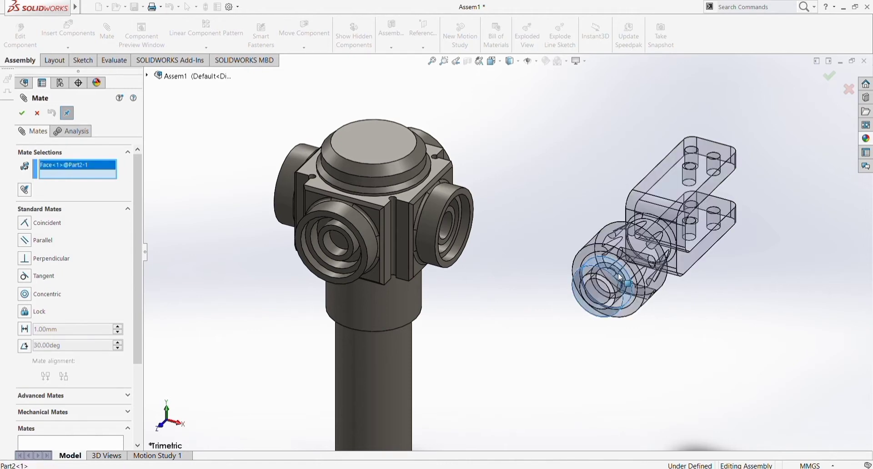
click(464, 232)
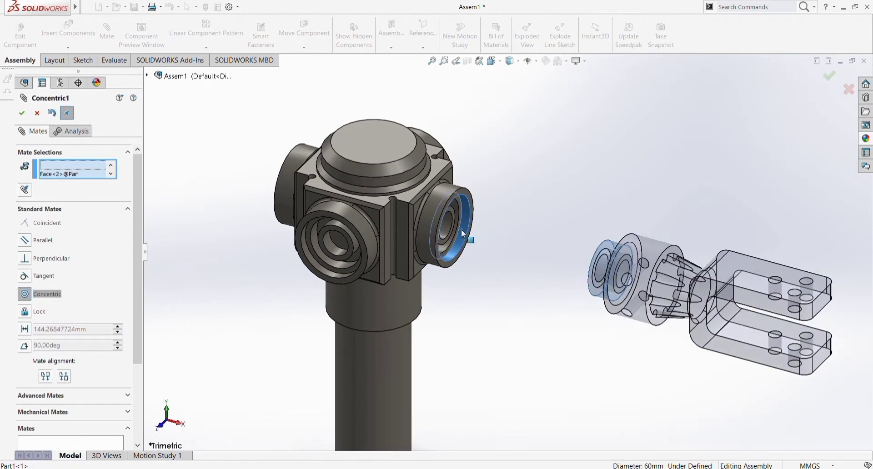
key(Return)
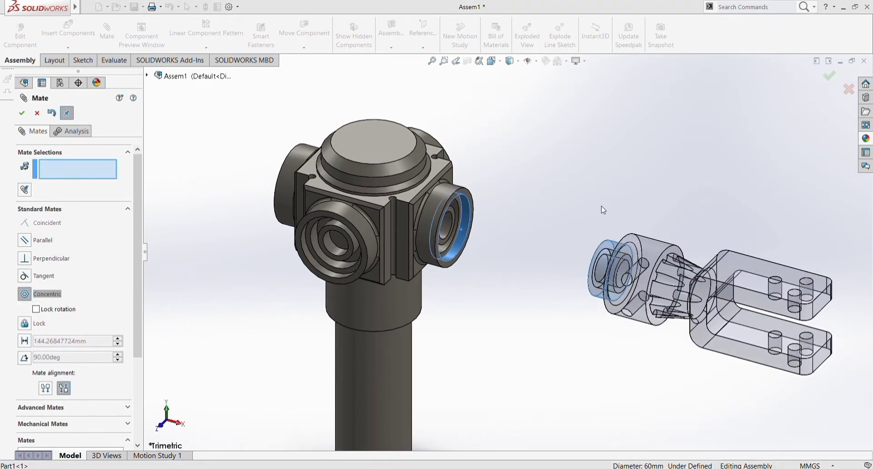
- Make the clevis end face coincident with the boss face and close the Mate panel
scroll(465, 225, down, 5)
click(424, 225)
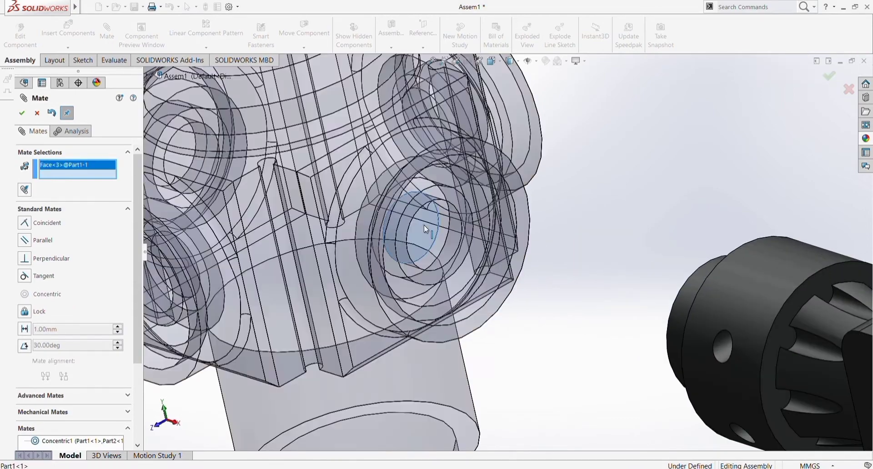
mouse_move(638, 411)
middle_down()
mouse_move(573, 334)
mouse_move(671, 367)
middle_up()
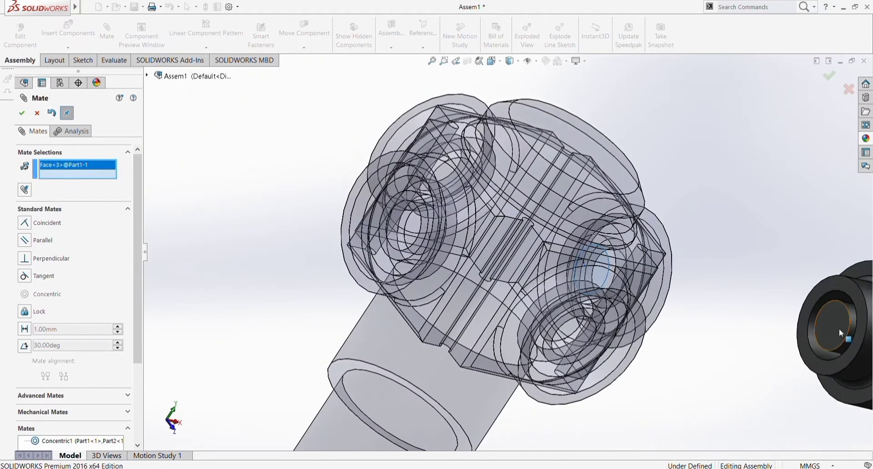
click(839, 328)
key(Return)
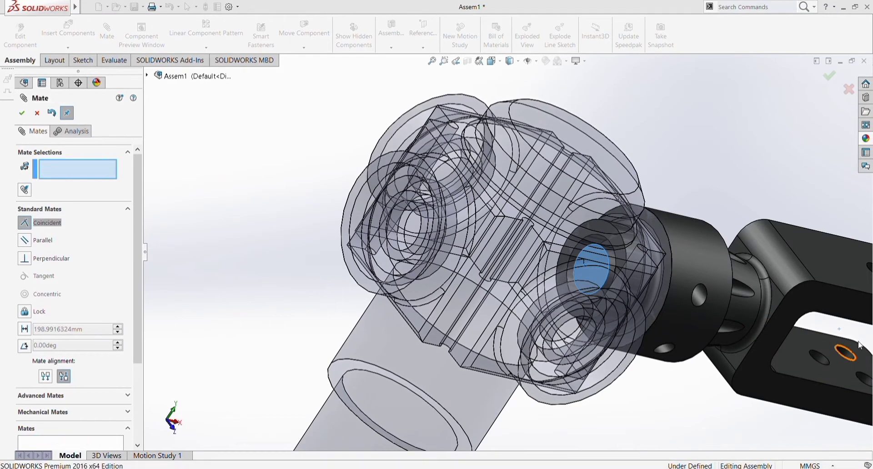
click(23, 112)
- Orbit around the new joint and drag the clevis to check its remaining freedom
scroll(364, 255, up, 5)
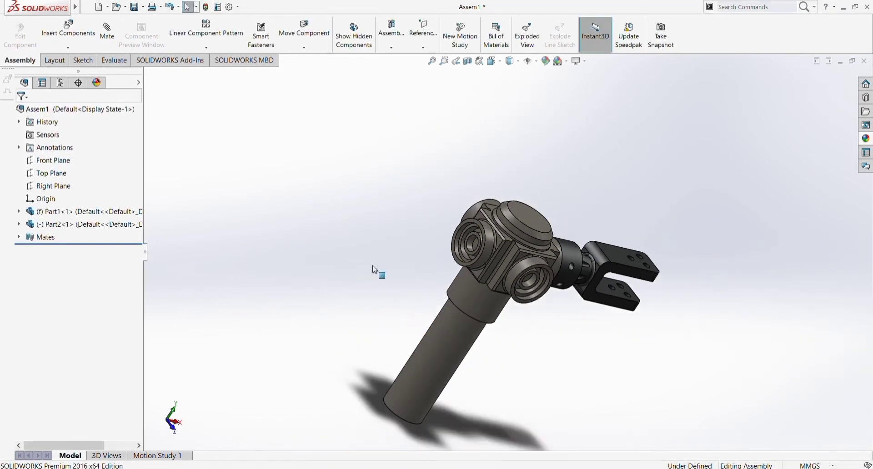
middle_drag(372, 266, 333, 218)
scroll(486, 264, down, 3)
drag(672, 273, 653, 286)
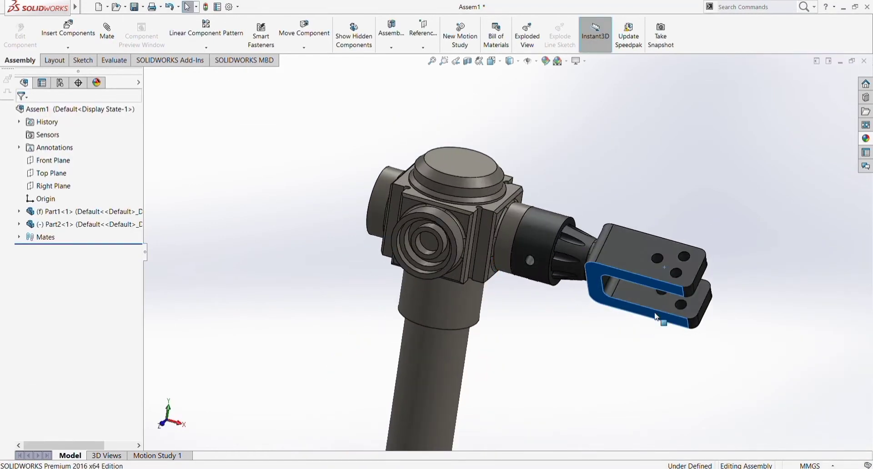
- Circular-pattern Part2 four times about the hub's top circular edge
click(313, 184)
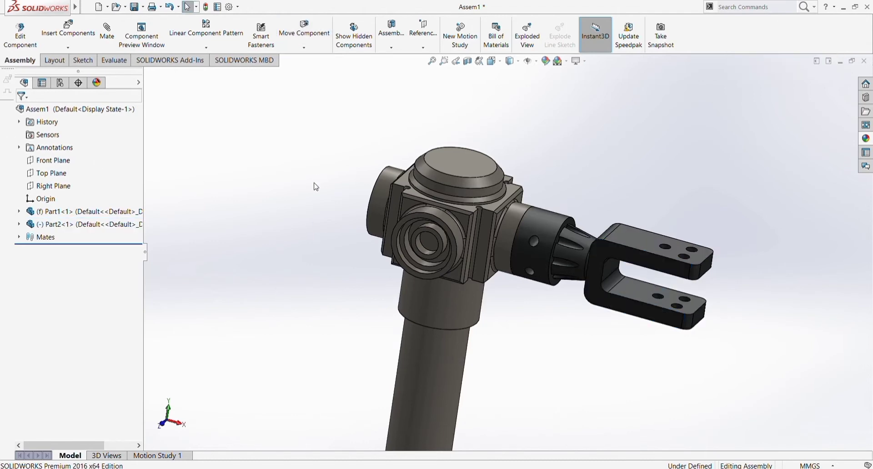
click(208, 50)
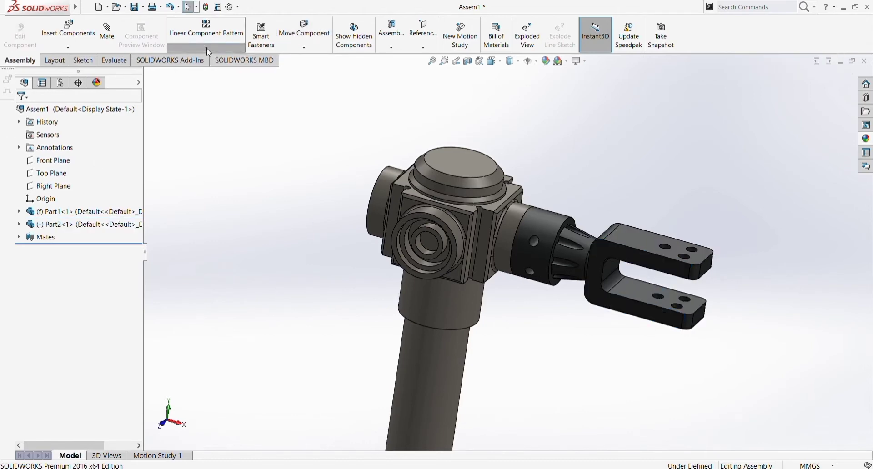
click(214, 69)
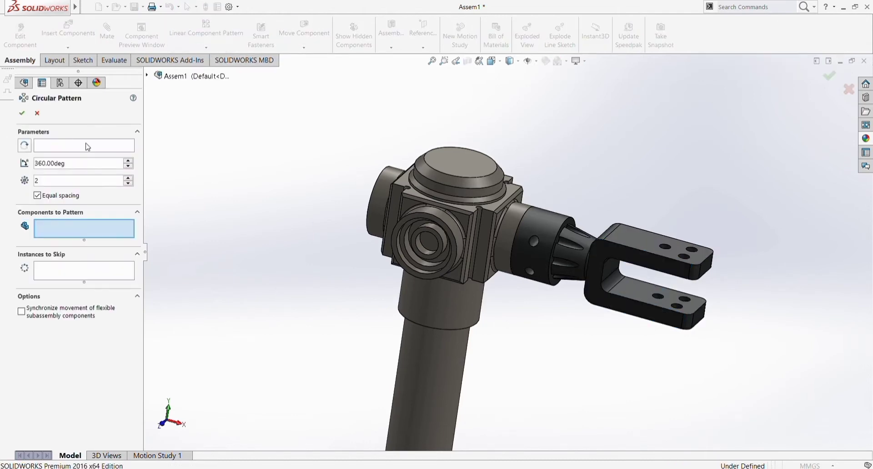
click(88, 146)
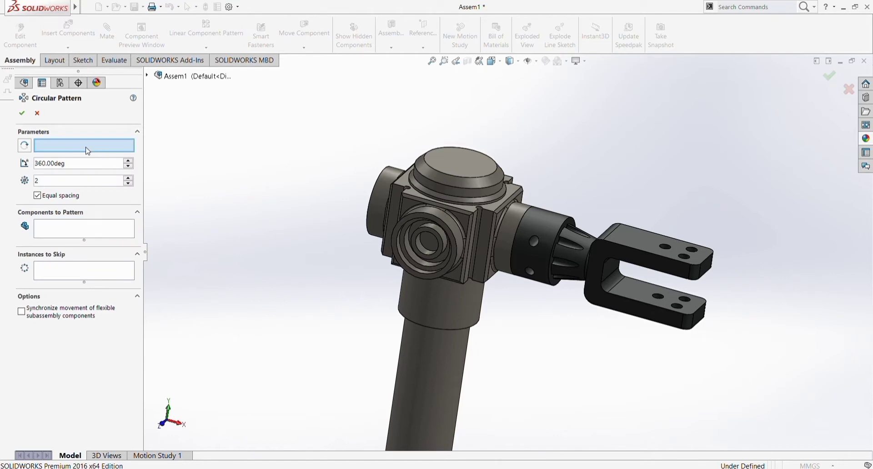
click(486, 191)
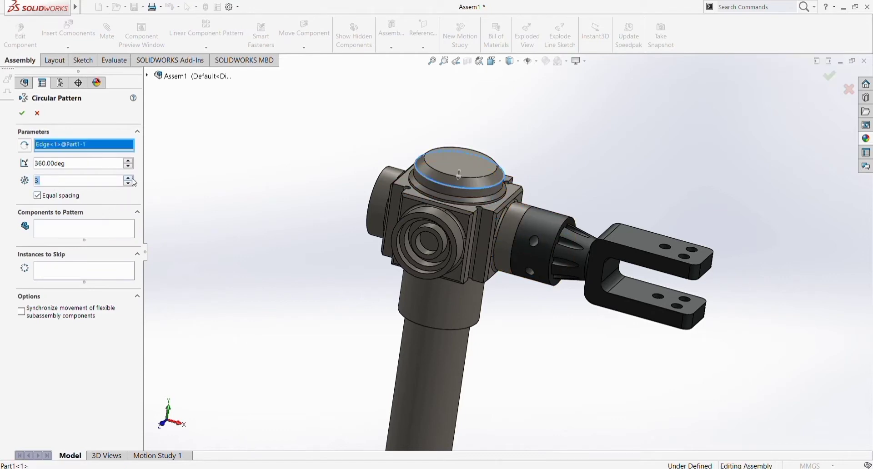
click(84, 229)
click(650, 252)
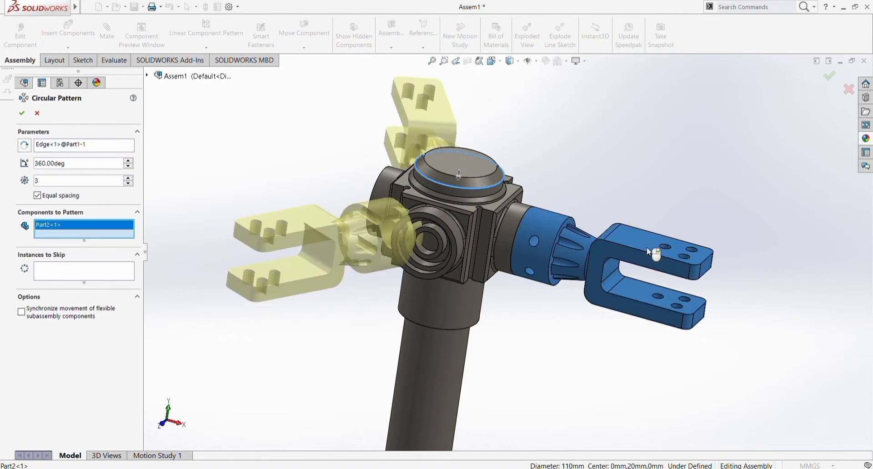
click(128, 178)
key(Return)
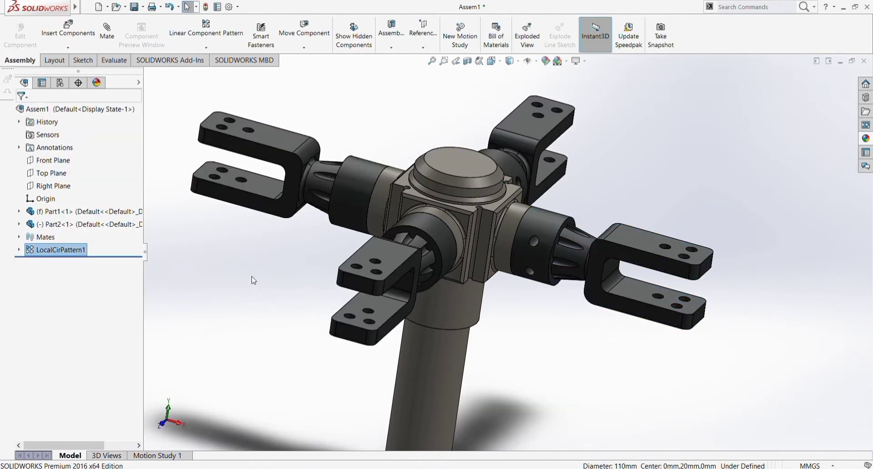
- Try rotating a patterned clevis copy, then zoom out to view the whole rotor head
click(382, 272)
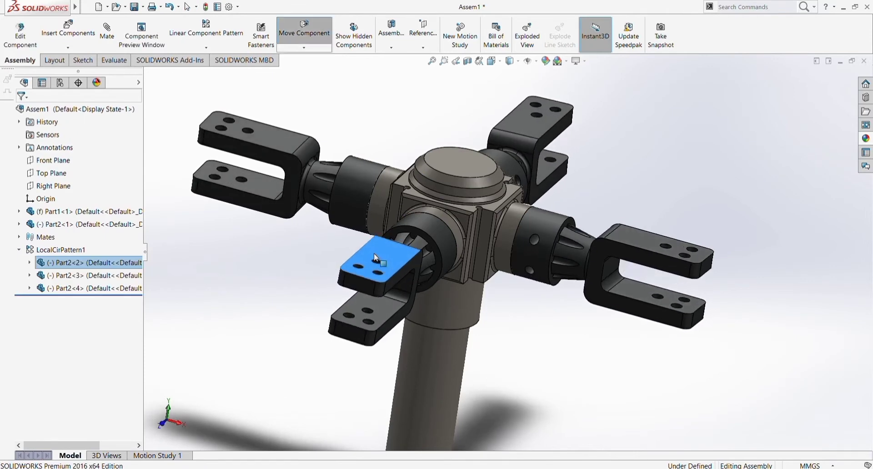
drag(423, 313, 381, 265)
click(269, 297)
key(z)
middle_drag(296, 310, 387, 209)
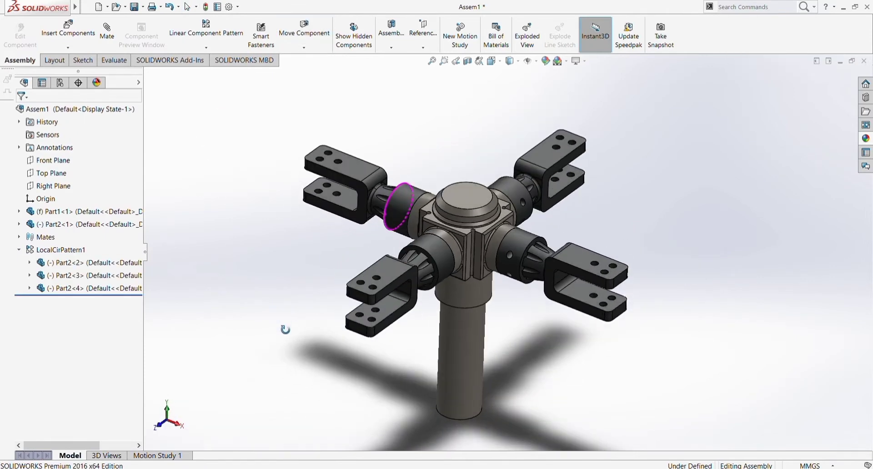
scroll(454, 210, down, 2)
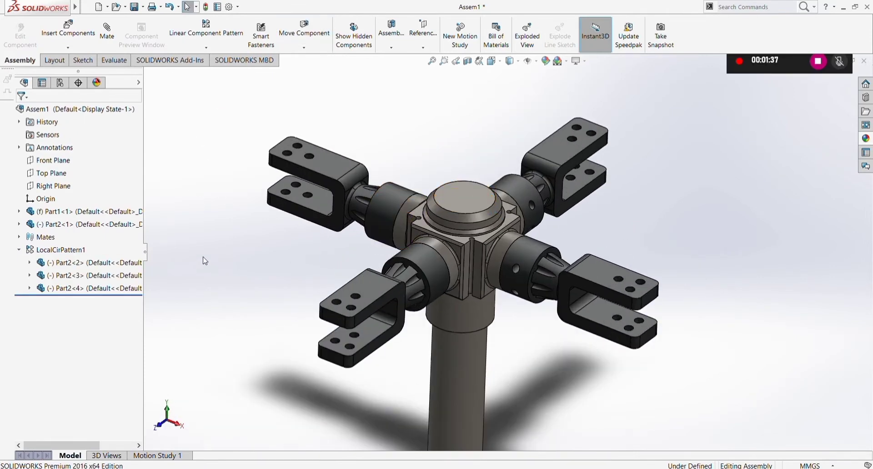
click(68, 34)
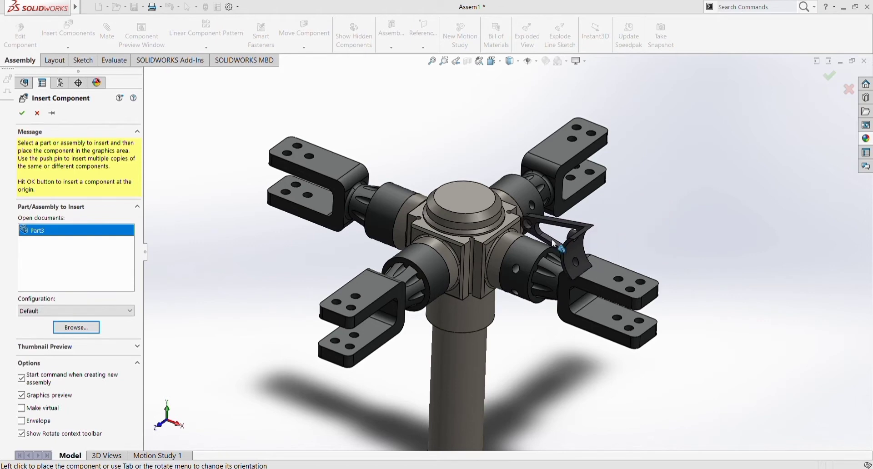
- Place triangular link Part3 near the right arm and mate it concentric with the arm's sleeve
click(638, 226)
scroll(512, 264, down, 3)
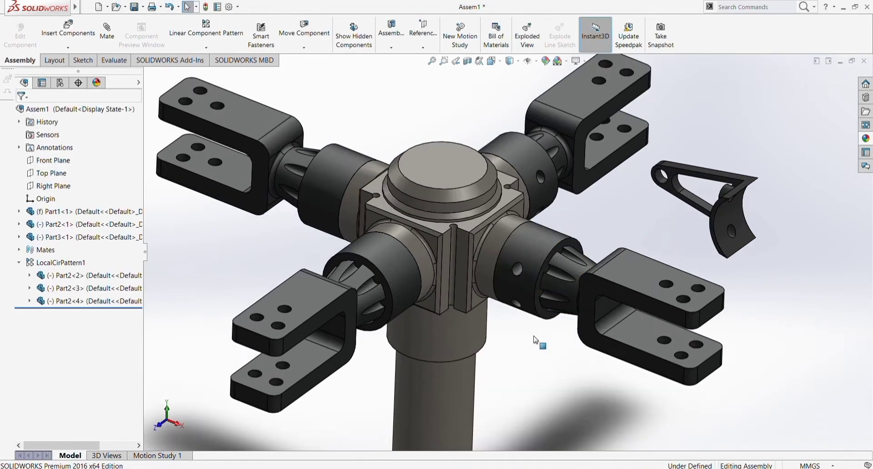
click(729, 212)
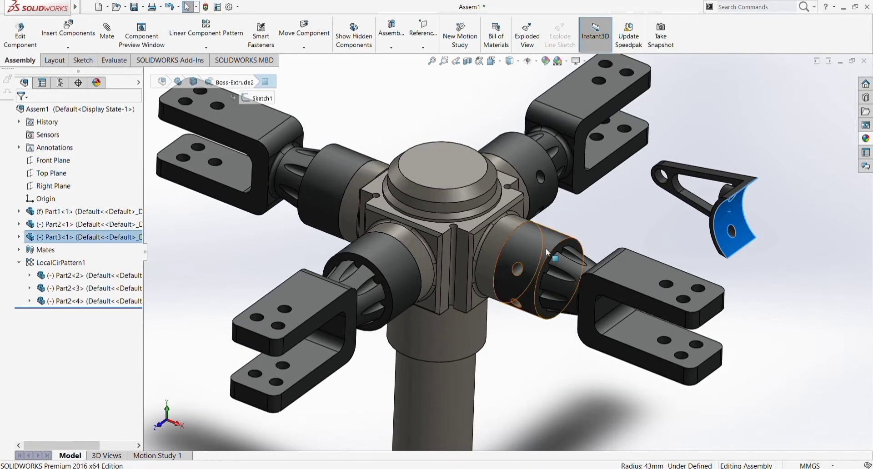
click(113, 42)
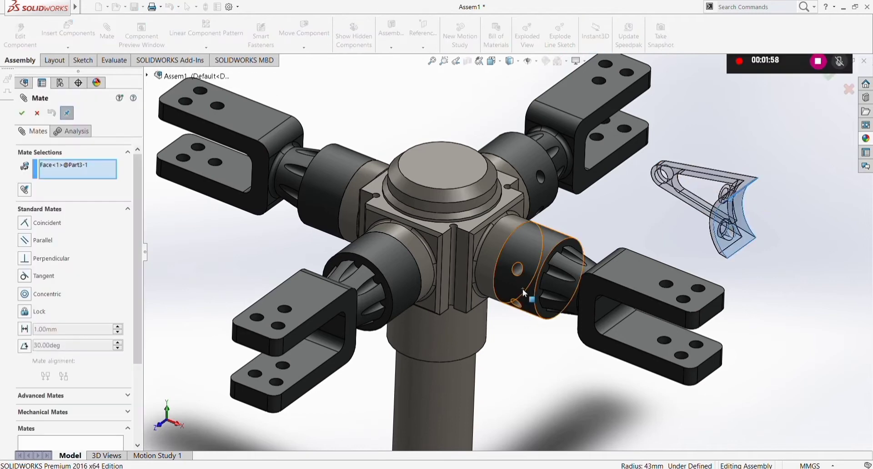
click(523, 289)
key(Return)
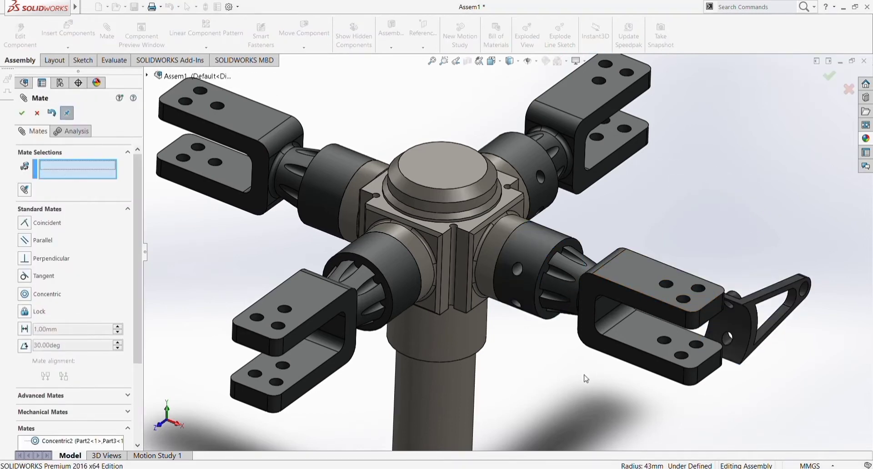
- Mate the link's hole concentric with the arm cylinder and close the Mate panel
click(730, 337)
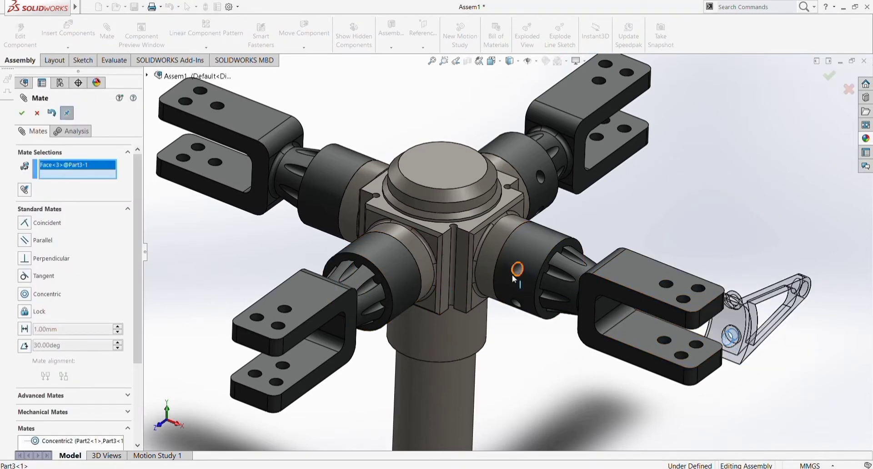
click(520, 308)
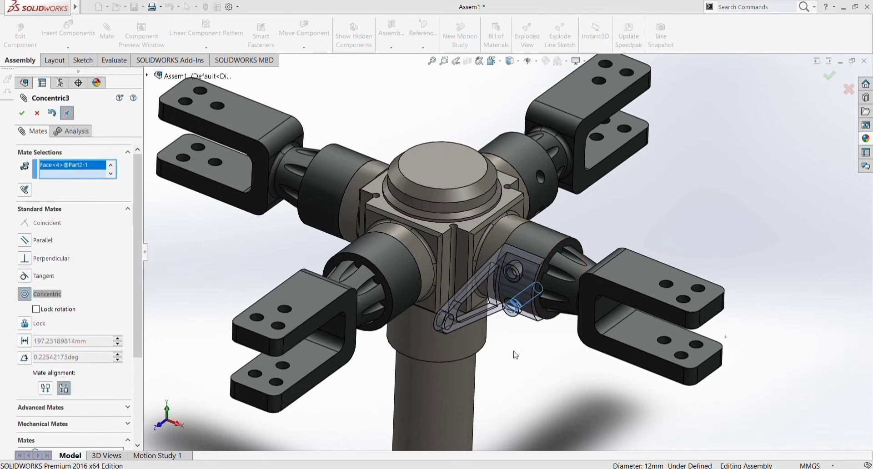
key(Return)
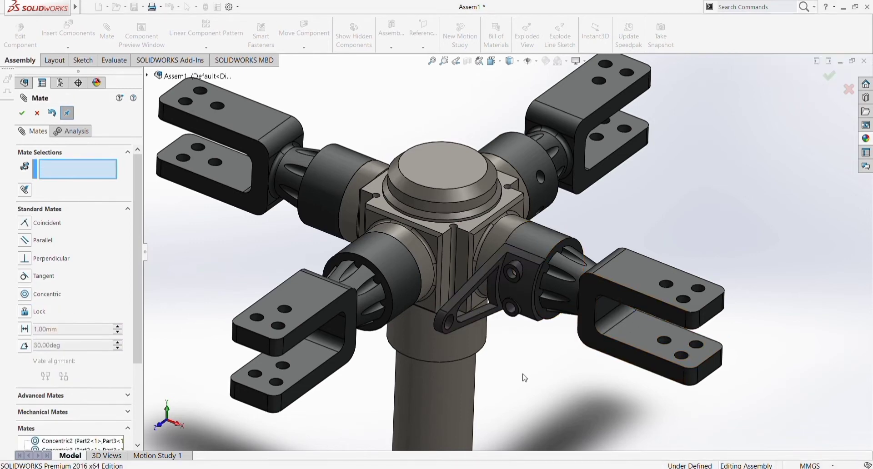
key(f)
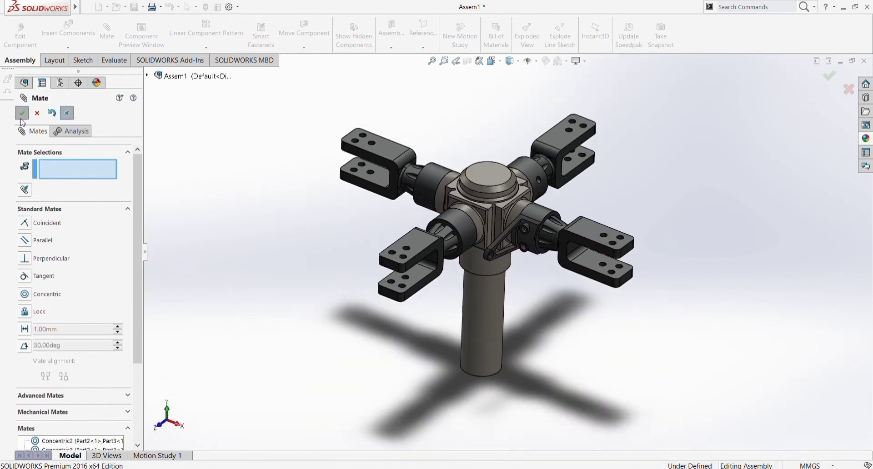
click(22, 114)
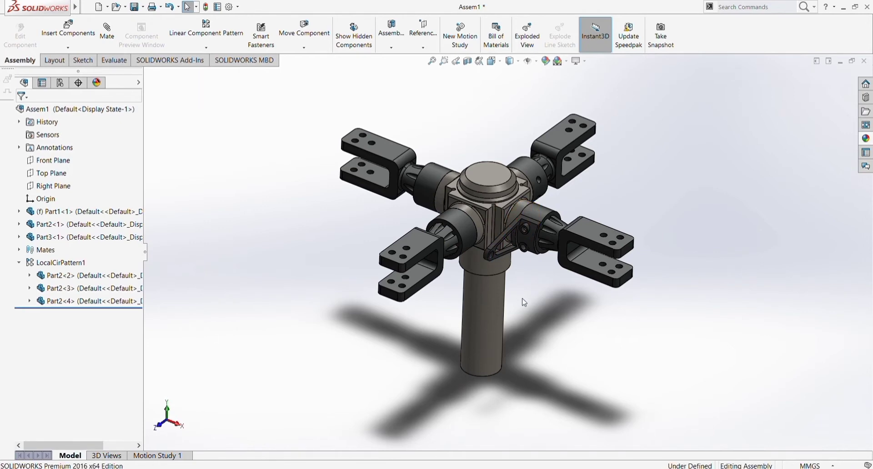
mouse_move(522, 298)
middle_down()
mouse_move(486, 285)
mouse_move(405, 337)
middle_up()
click(423, 219)
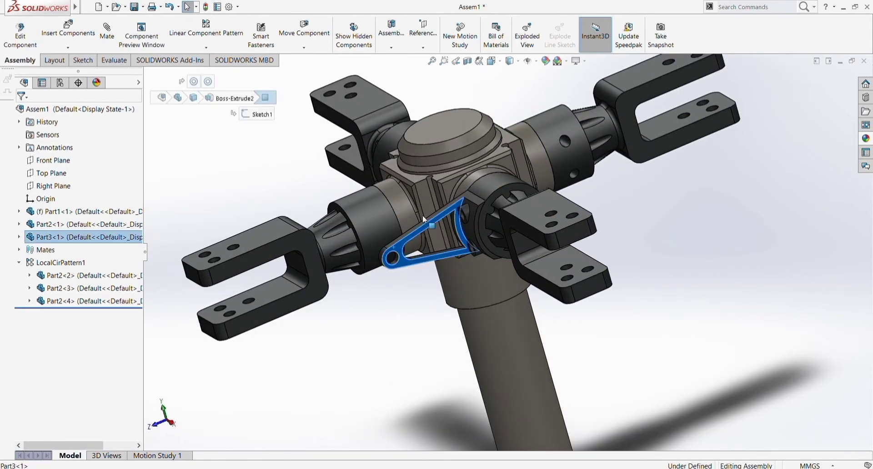
mouse_move(571, 233)
mouse_down()
mouse_move(551, 187)
mouse_move(331, 321)
mouse_up()
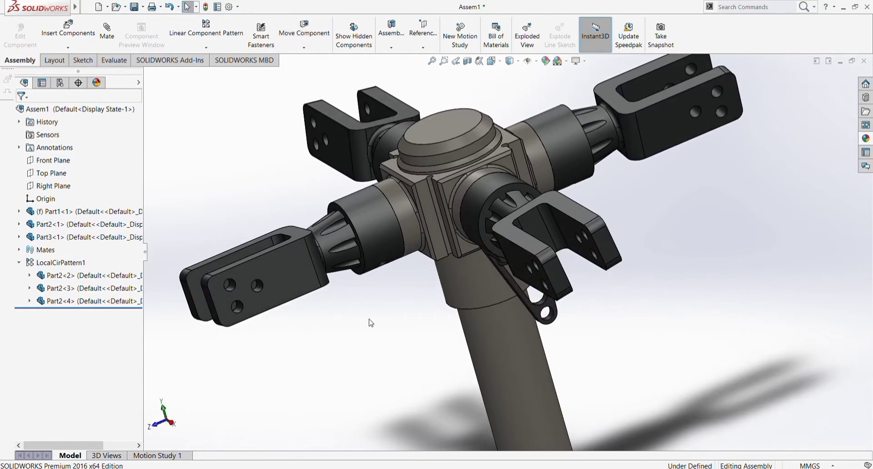
middle_drag(334, 334, 502, 343)
click(546, 312)
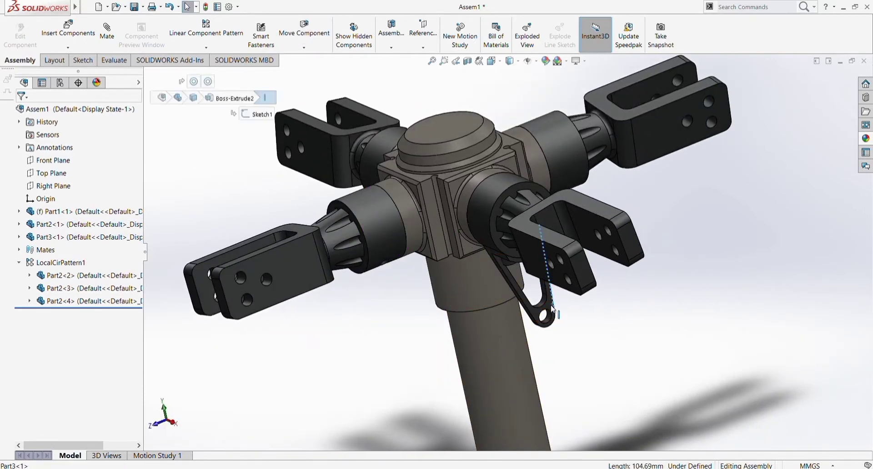
click(545, 313)
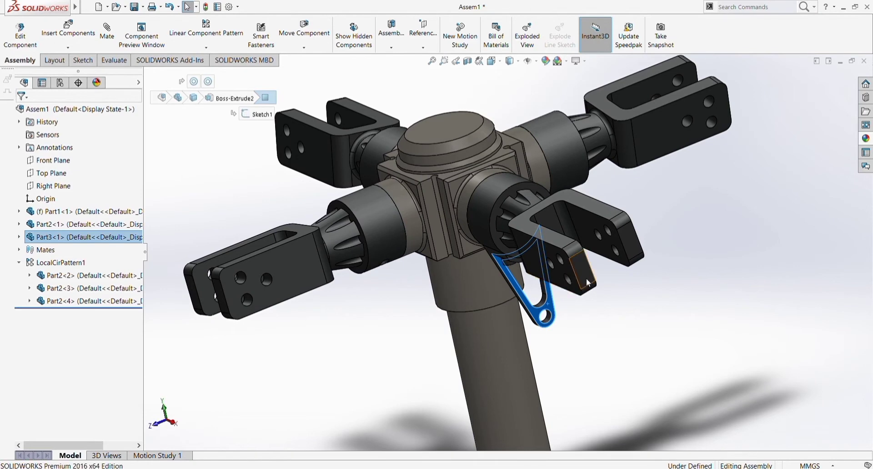
key(Escape)
mouse_move(501, 291)
middle_down()
mouse_move(528, 209)
mouse_move(474, 230)
middle_up()
key(ctrl+7)
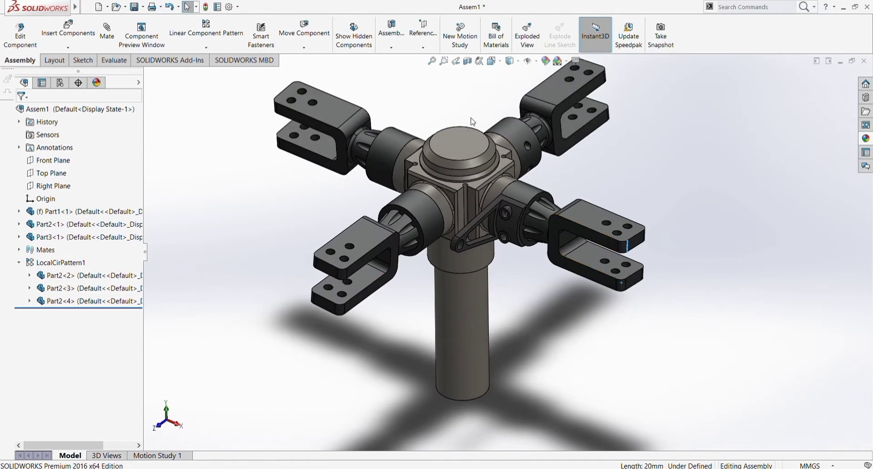
key(f)
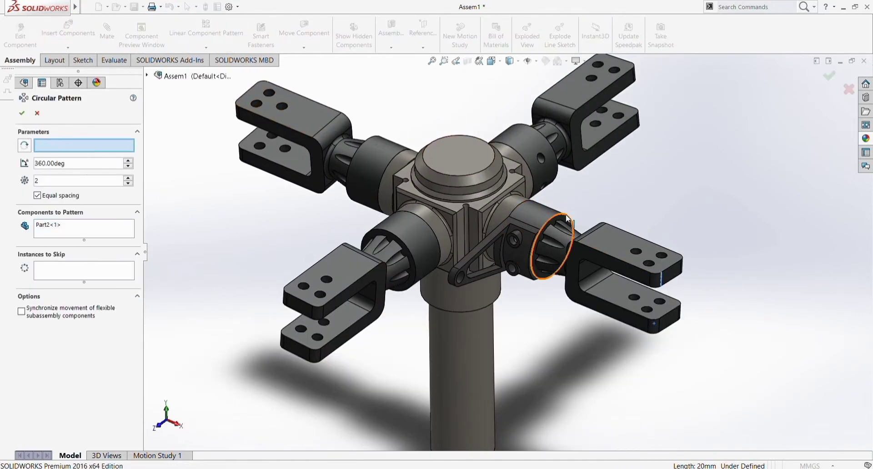
- Circular-pattern link Part3 four times about the hub's top edge
click(484, 181)
click(129, 179)
click(129, 178)
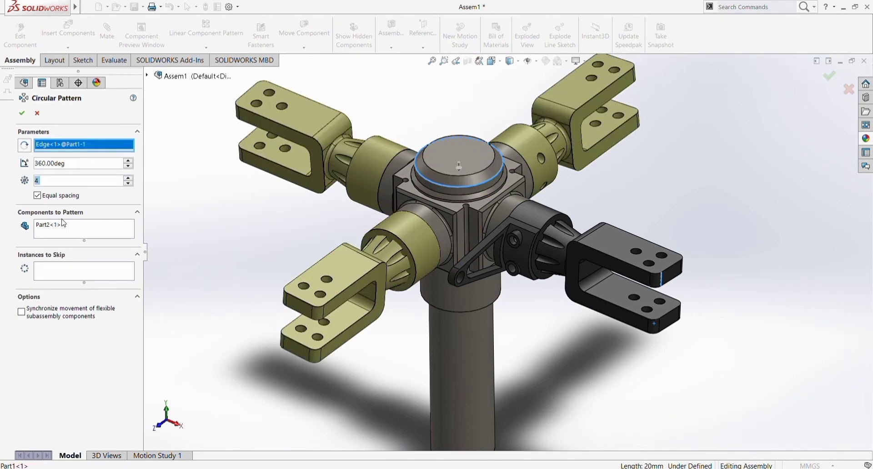
click(49, 231)
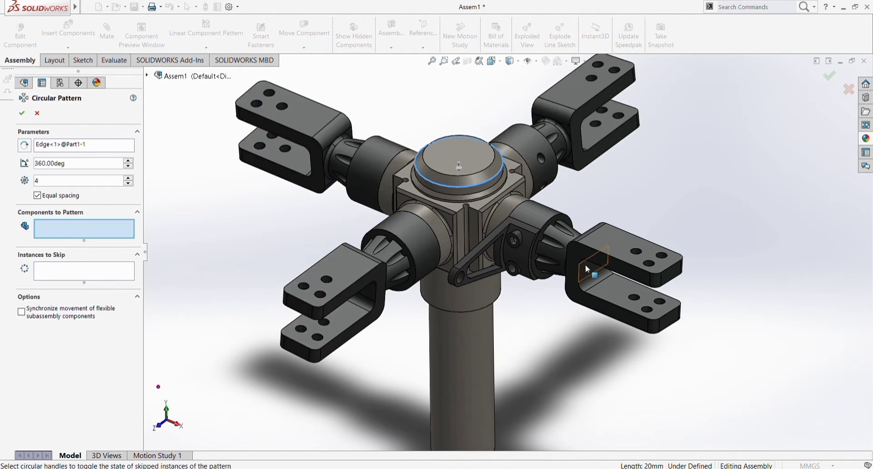
click(516, 256)
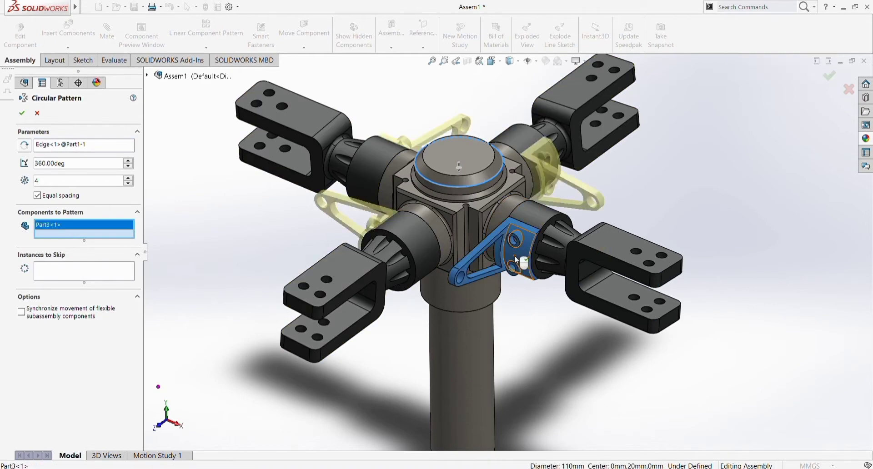
click(21, 113)
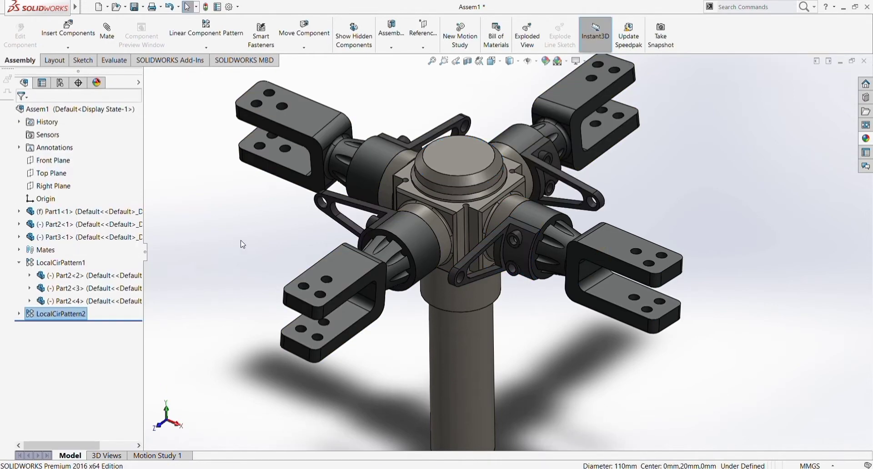
scroll(240, 187, up, 3)
mouse_move(233, 225)
middle_down()
mouse_move(260, 233)
mouse_move(619, 230)
middle_up()
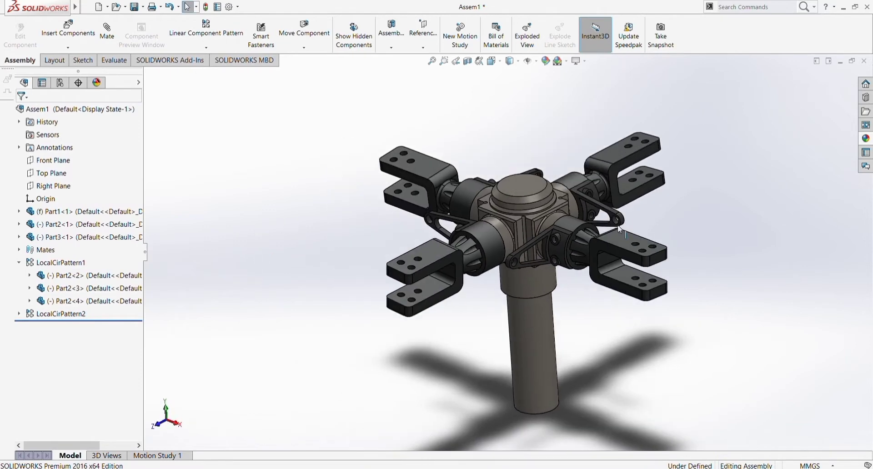
scroll(321, 136, down, 2)
click(69, 28)
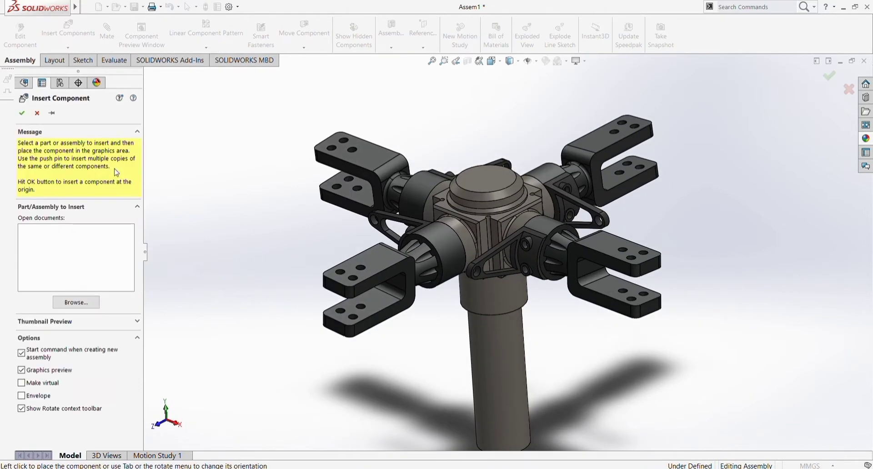
- Browse for Part4 and place the rod-end shaft free-floating right of the hub
click(77, 301)
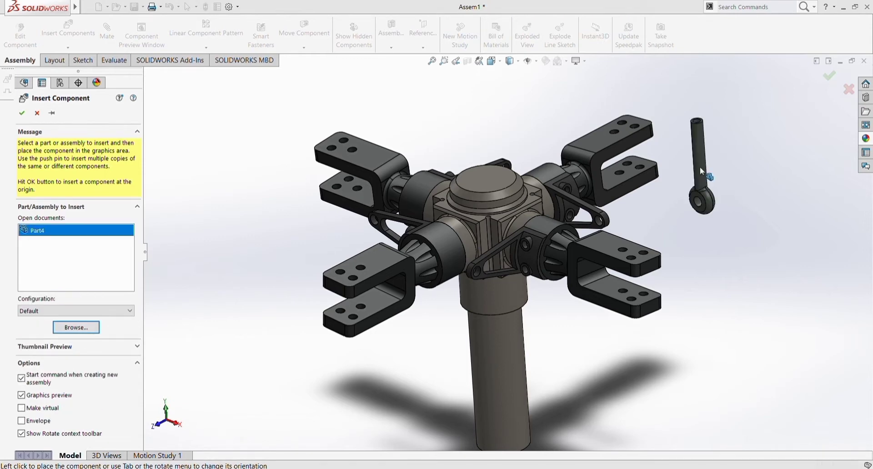
click(699, 167)
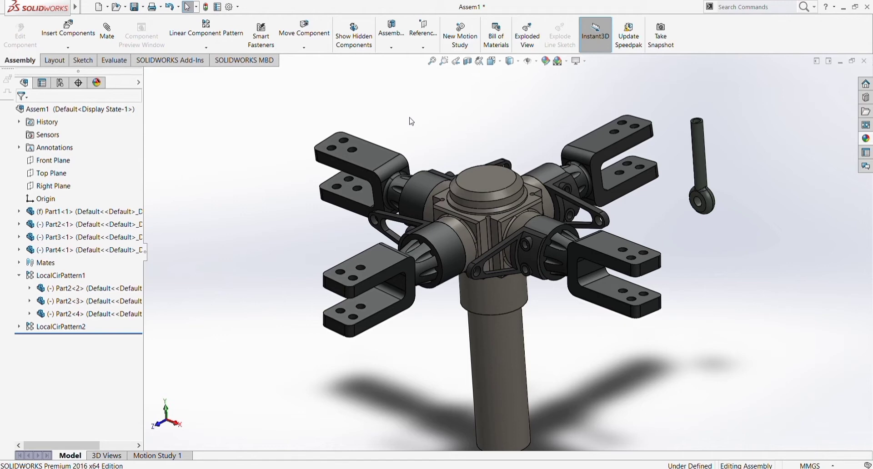
scroll(482, 263, down, 3)
scroll(725, 200, up, 4)
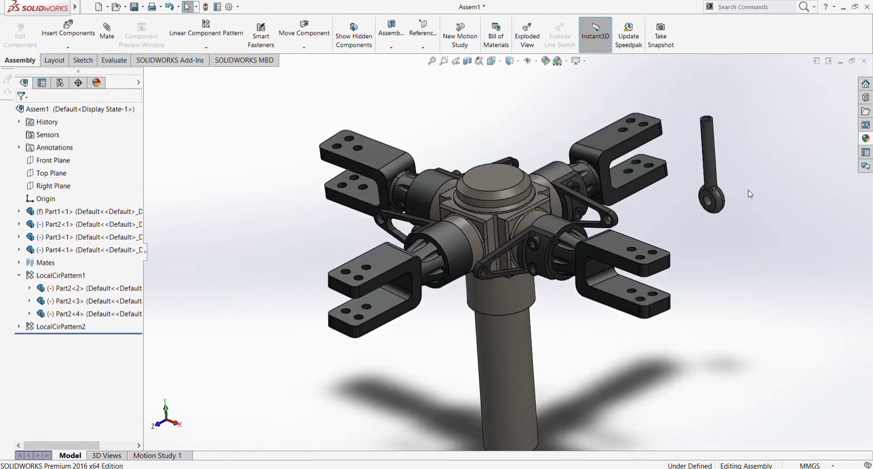
scroll(717, 201, down, 2)
click(691, 211)
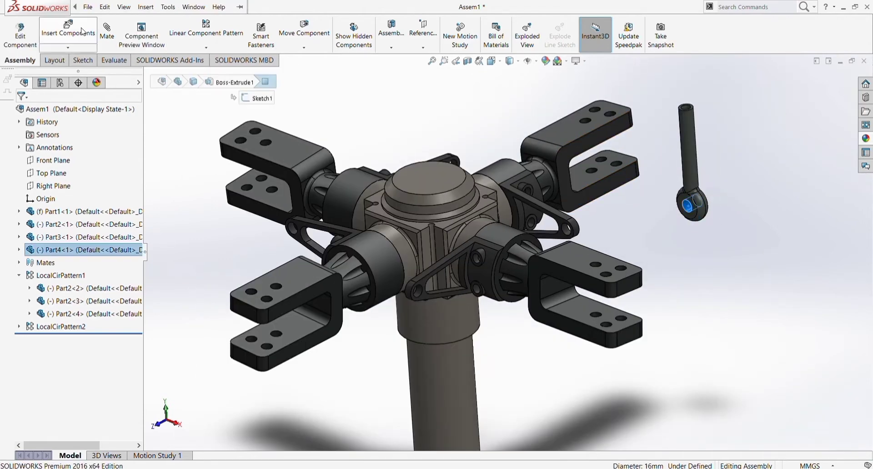
- Mate the pin Part4 concentric with the link hole
click(107, 32)
click(421, 294)
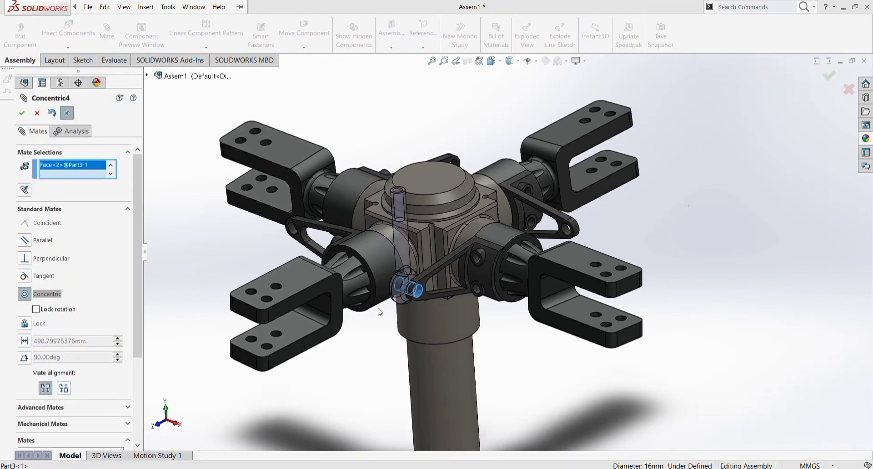
click(408, 309)
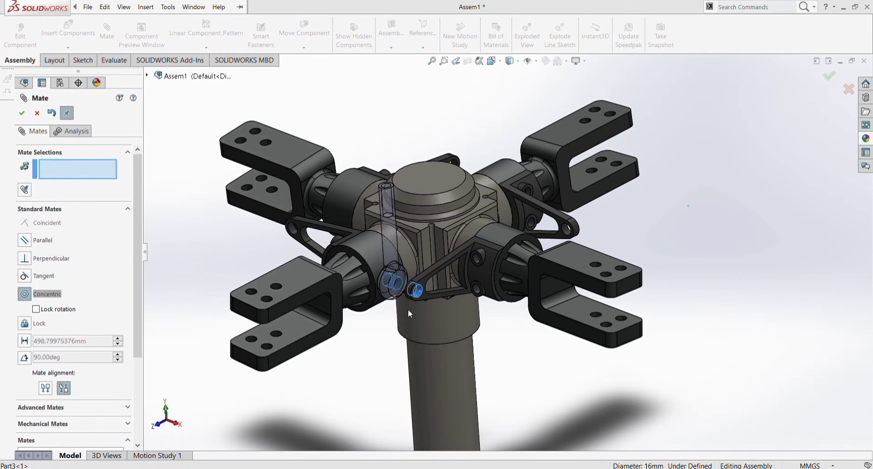
scroll(371, 316, down, 2)
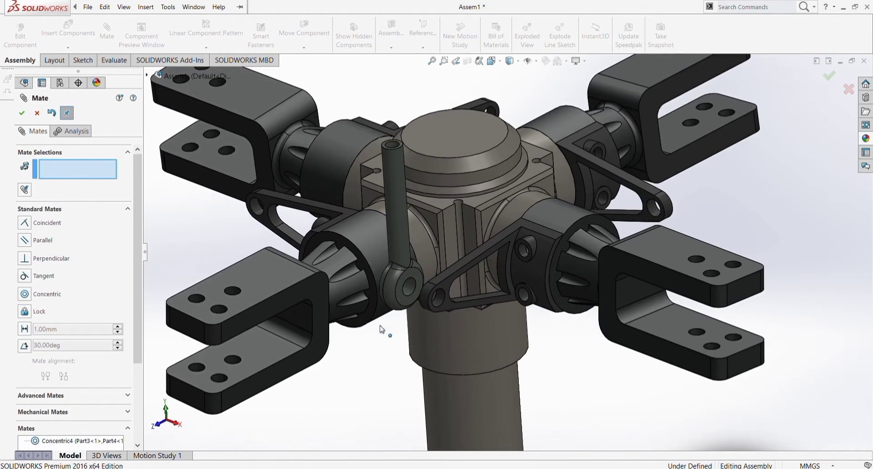
- Make the link's side face coincident with the pin's eye face
click(449, 307)
middle_drag(266, 247, 297, 244)
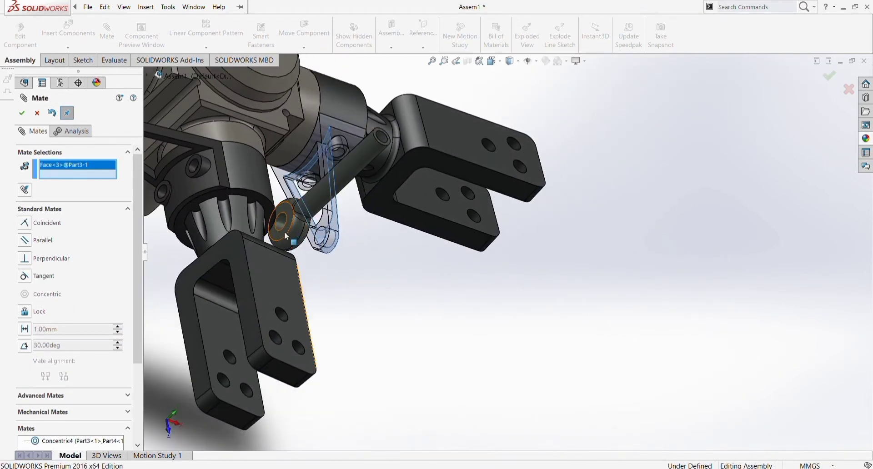
click(285, 236)
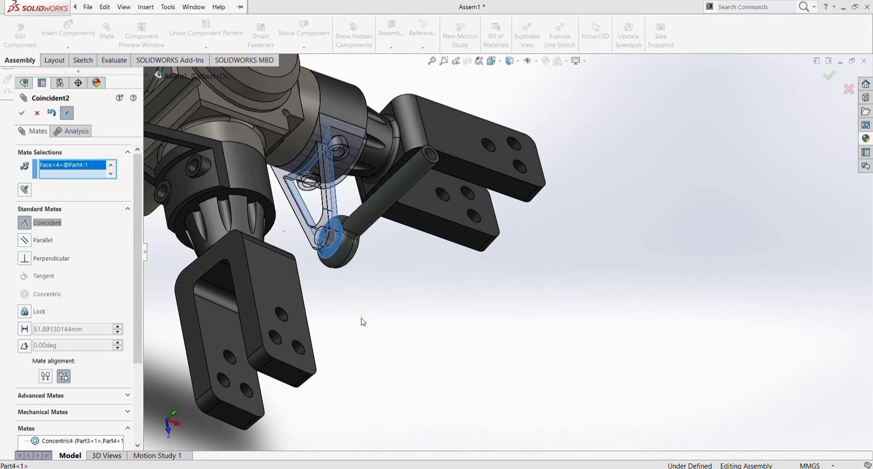
key(Return)
scroll(371, 381, up, 2)
scroll(304, 308, up, 3)
- Swing the pin and link around the eye to test motion, then finish mating
middle_drag(304, 307, 450, 234)
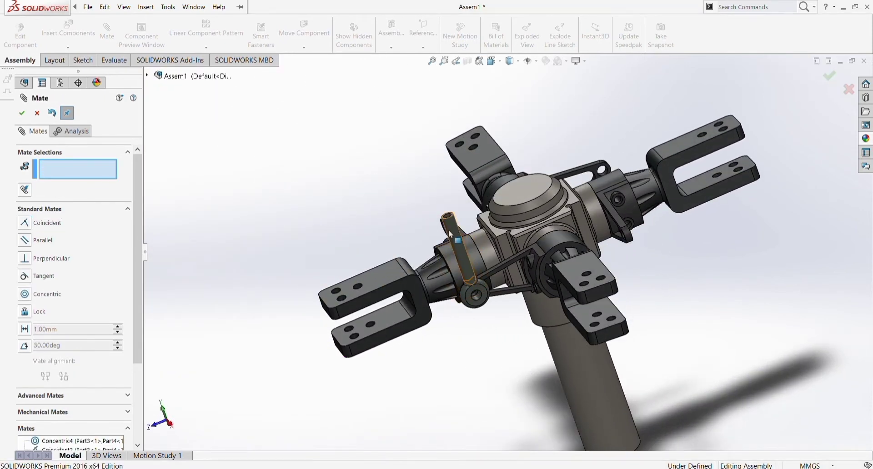
mouse_move(449, 234)
mouse_down()
mouse_move(424, 221)
mouse_move(571, 364)
mouse_move(489, 314)
mouse_move(480, 191)
mouse_move(442, 232)
mouse_up()
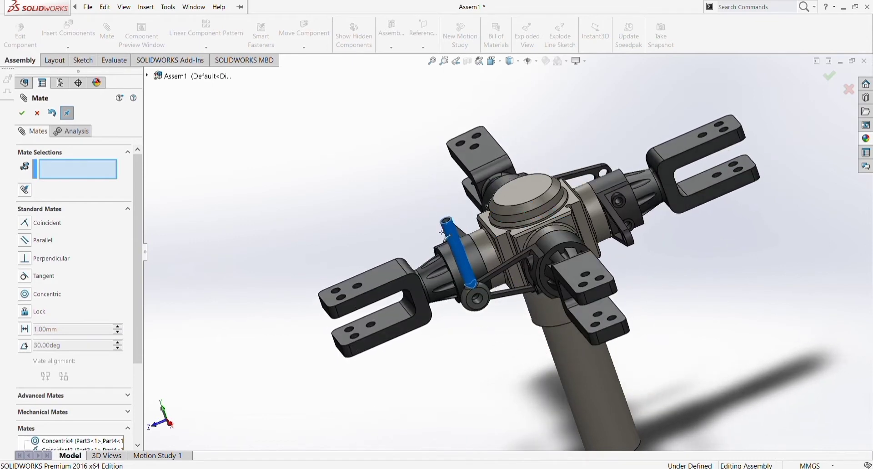
scroll(483, 322, down, 2)
drag(483, 304, 482, 213)
scroll(482, 212, down, 2)
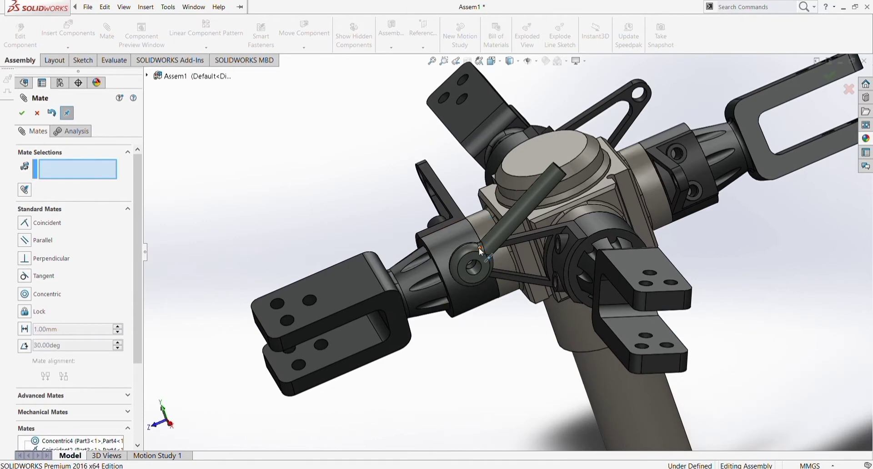
drag(481, 252, 501, 279)
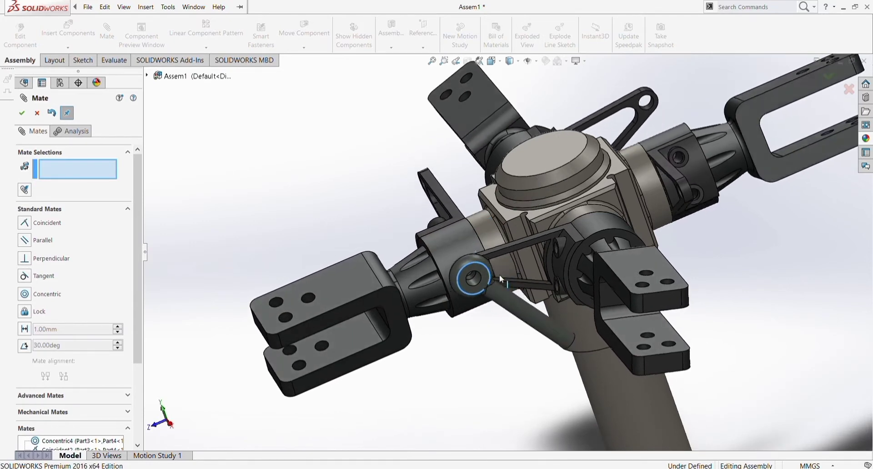
scroll(487, 359, up, 2)
mouse_move(553, 317)
mouse_down()
mouse_move(527, 318)
mouse_move(507, 355)
mouse_up()
mouse_move(459, 366)
middle_down()
mouse_move(410, 358)
mouse_move(405, 341)
middle_up()
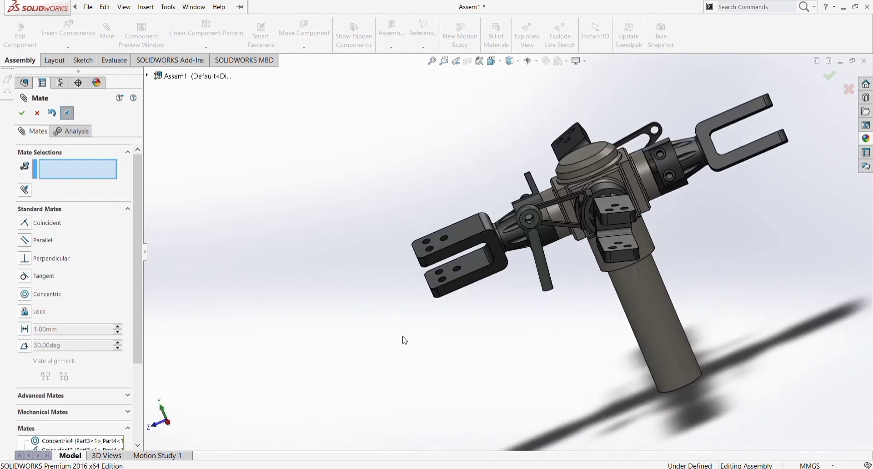
click(28, 117)
scroll(430, 355, up, 2)
- In Right view, swing Part4 to hang vertically from the link's eye, then return to isometric
scroll(434, 313, down, 2)
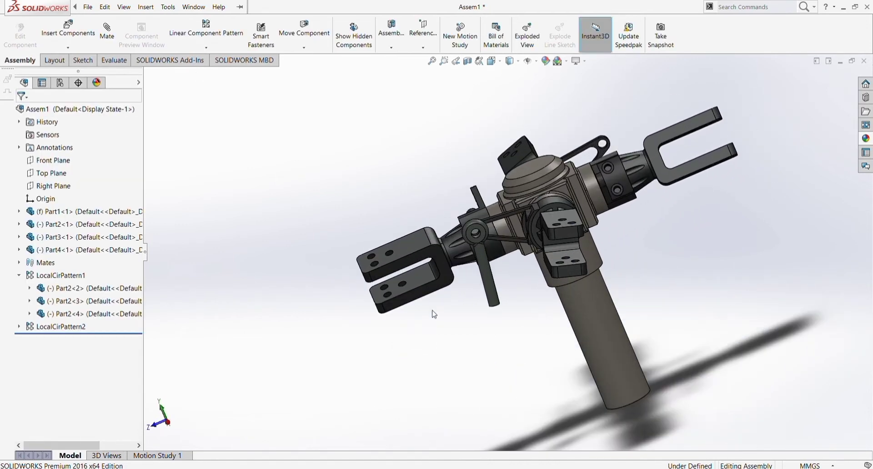
click(168, 427)
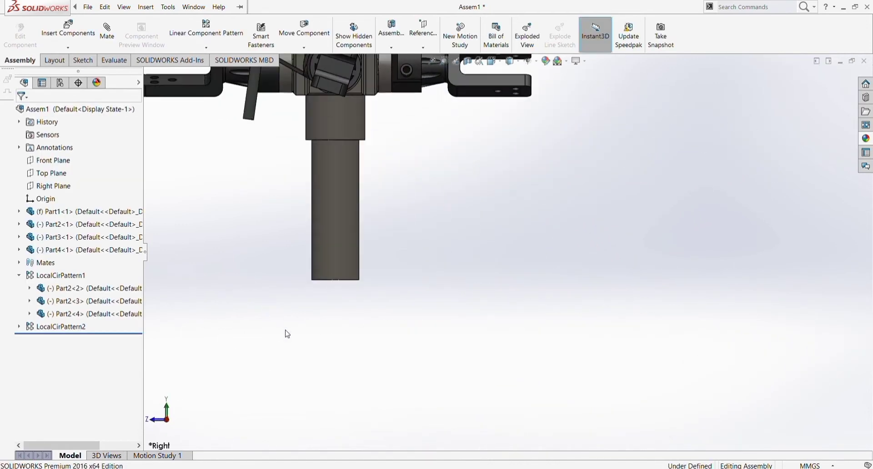
scroll(288, 186, down, 1)
drag(464, 314, 458, 339)
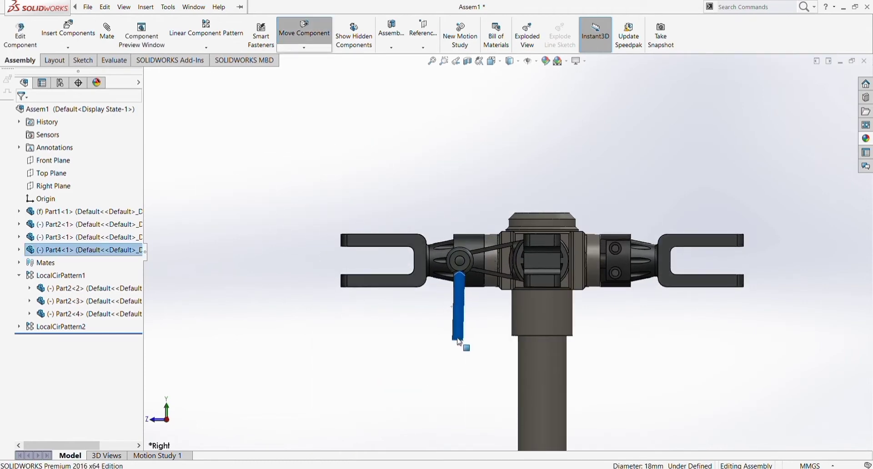
drag(458, 339, 455, 340)
scroll(432, 342, up, 3)
key(ctrl+7)
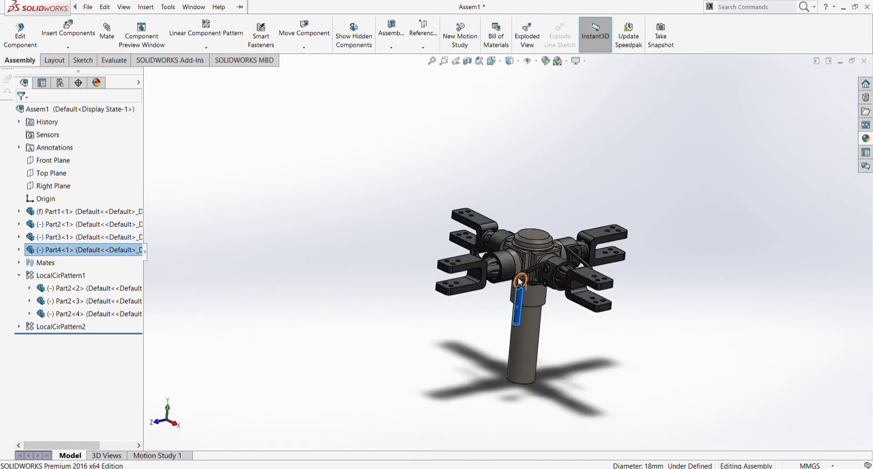
scroll(476, 327, down, 2)
click(461, 337)
scroll(495, 281, down, 2)
scroll(437, 259, up, 2)
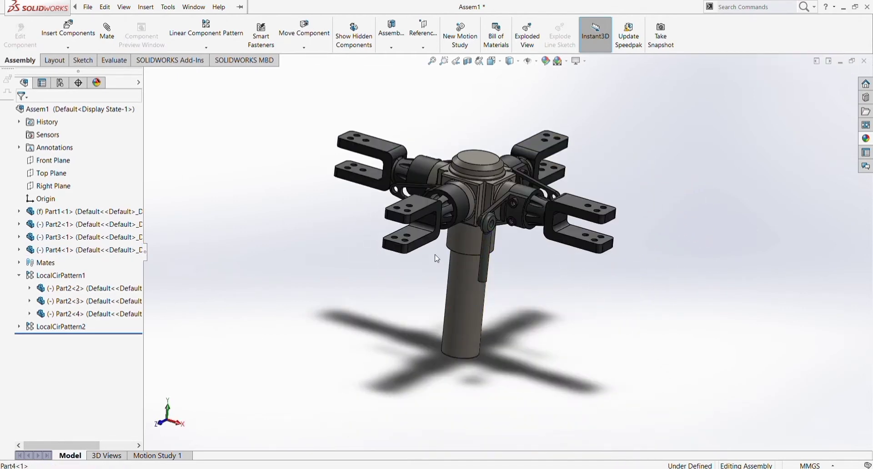
scroll(461, 200, down, 2)
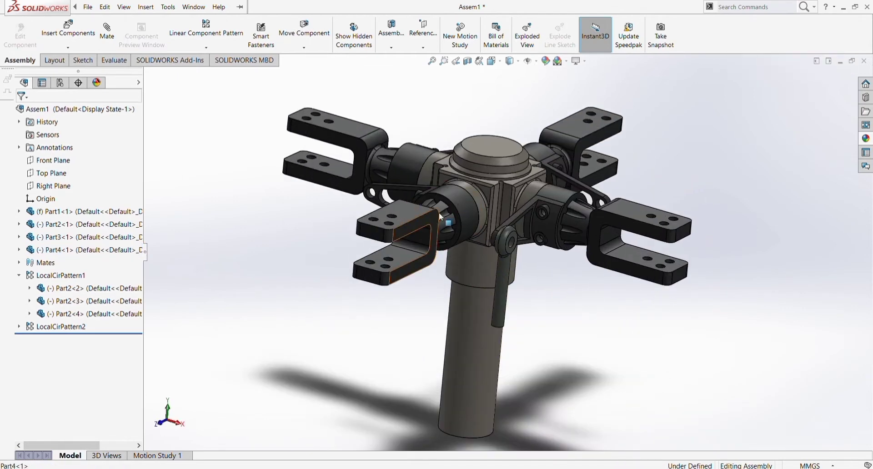
scroll(439, 211, down, 2)
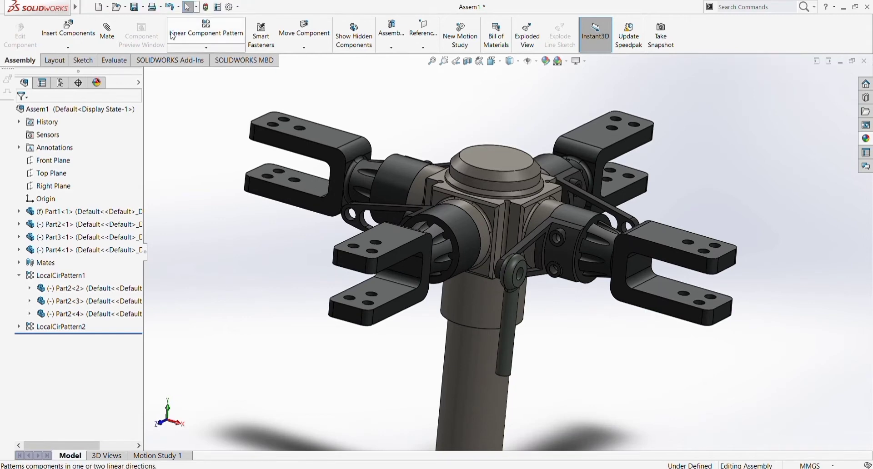
- Create LocalCirPattern3 repeating Part4<1> four times about the hub's top edge
click(189, 50)
click(200, 69)
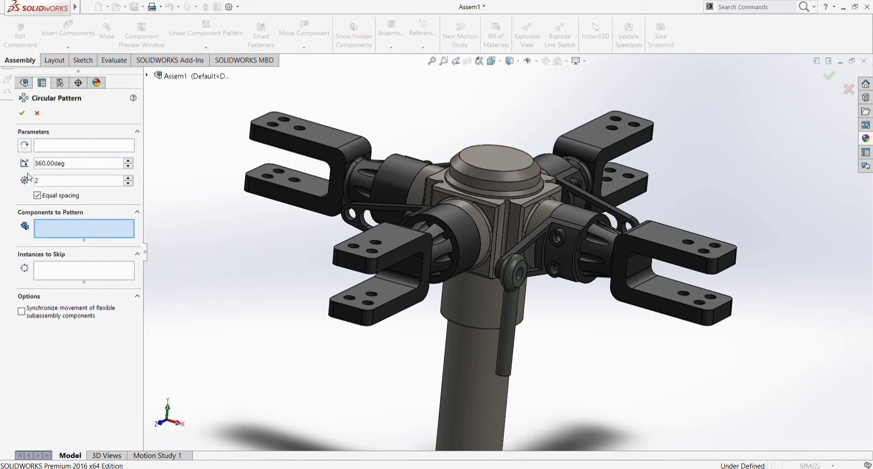
click(66, 150)
click(522, 179)
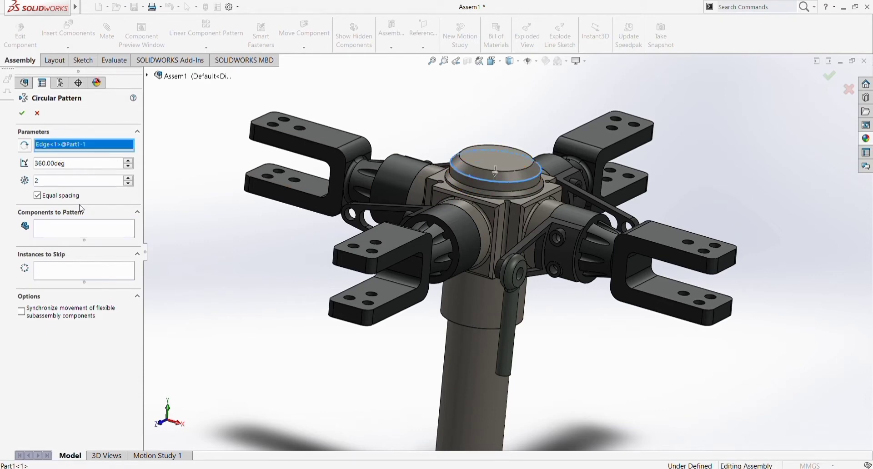
click(83, 180)
text(4)
click(89, 235)
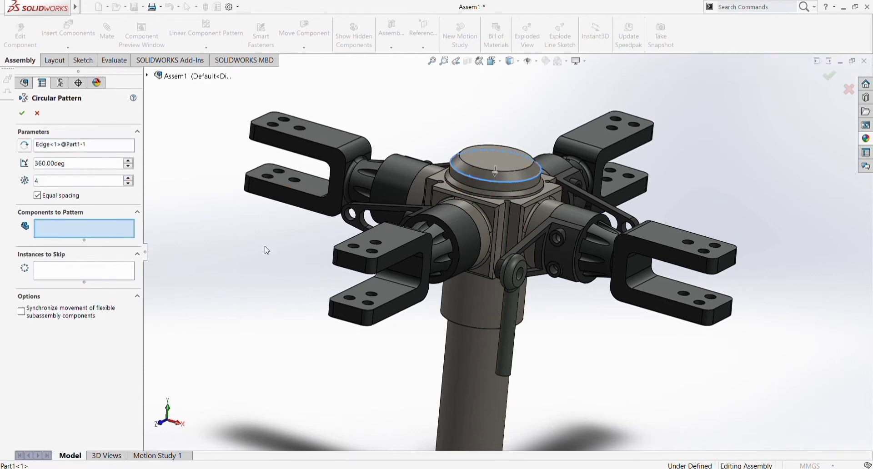
click(507, 309)
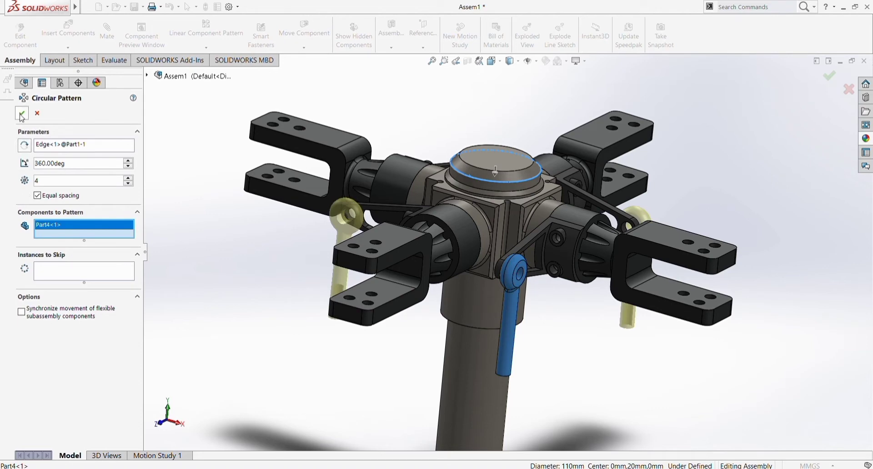
click(21, 113)
scroll(504, 175, up, 2)
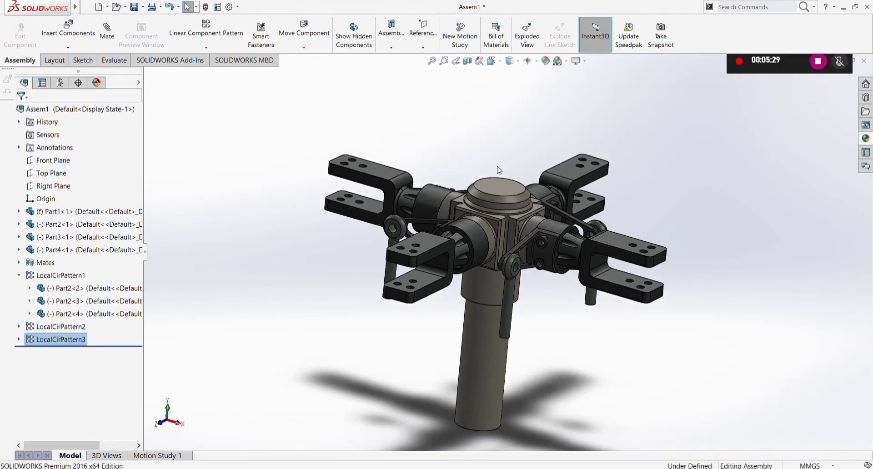
- From a side view, drag the pin to swing the rotor arms into a new pitch position
middle_drag(499, 170, 490, 234)
middle_drag(269, 290, 534, 212)
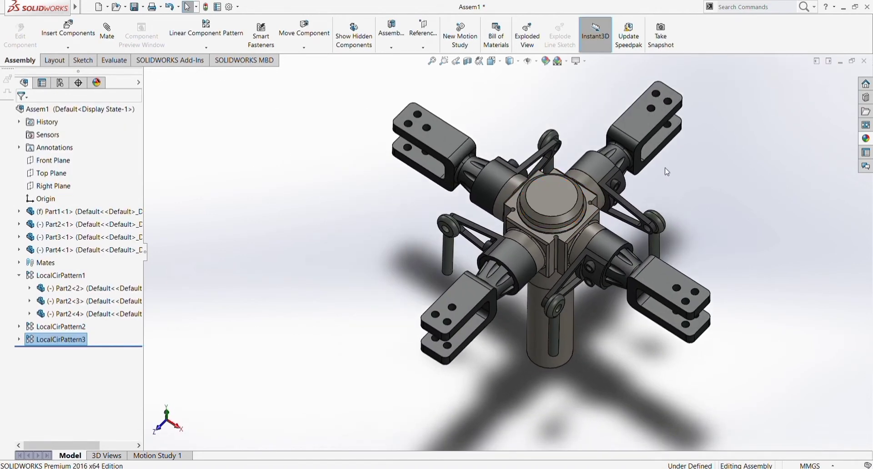
scroll(534, 212, down, 2)
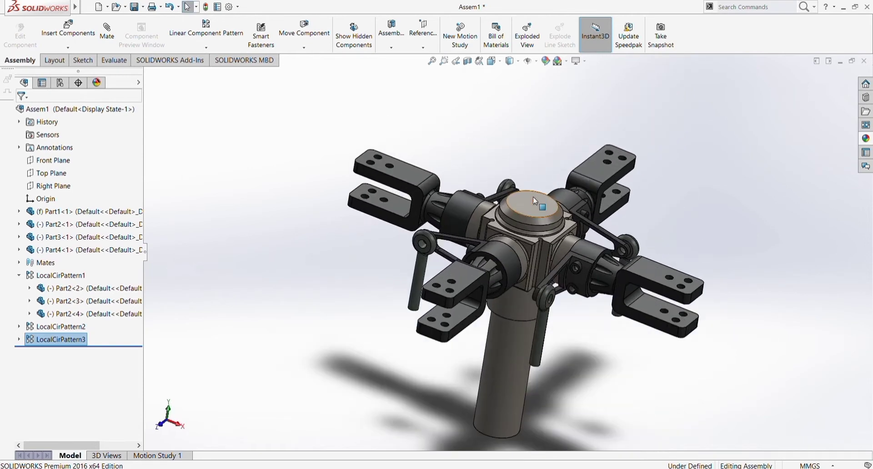
mouse_move(587, 368)
middle_down()
mouse_move(538, 348)
mouse_move(538, 365)
middle_up()
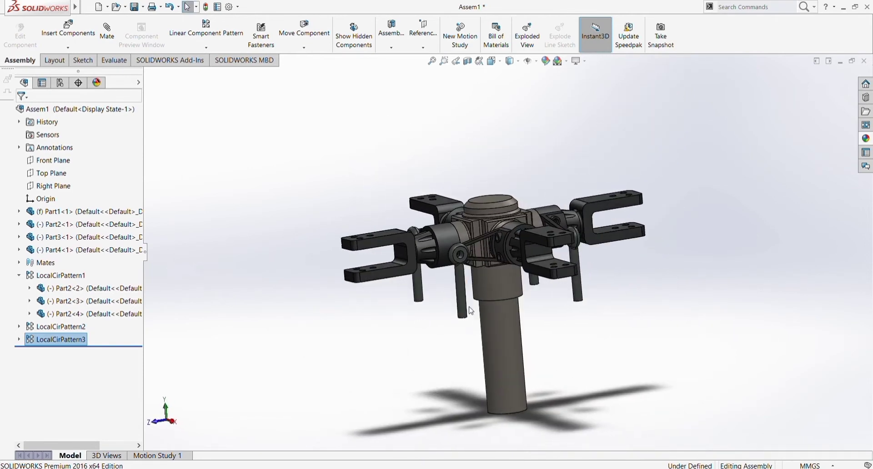
mouse_move(471, 296)
mouse_down()
mouse_move(463, 330)
mouse_move(452, 305)
mouse_up()
key(Escape)
- Orbit to a higher view of the arms, then open and cancel Linear Component Pattern
middle_drag(326, 361, 362, 362)
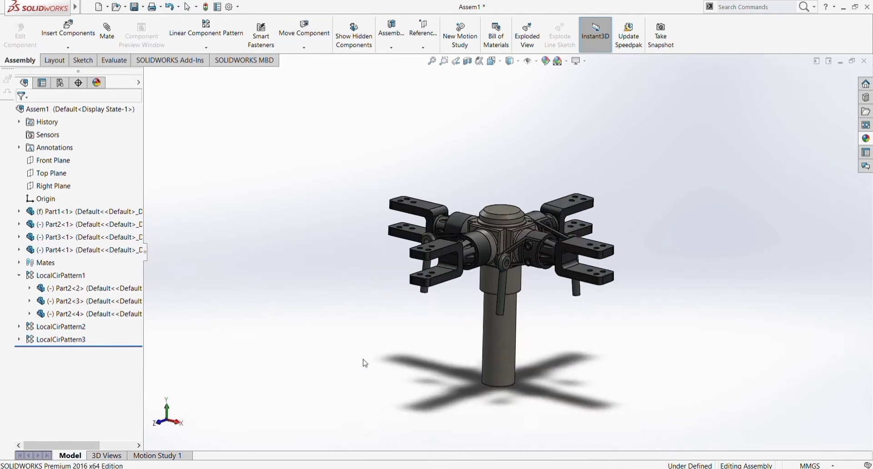
middle_drag(438, 341, 435, 340)
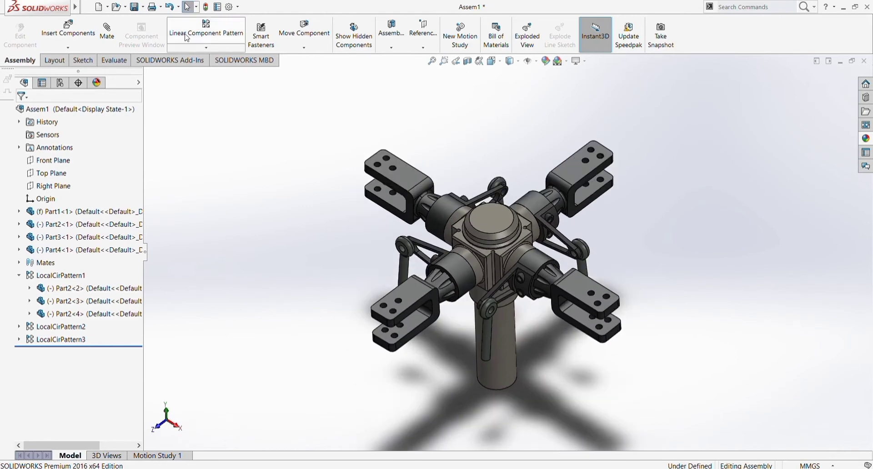
click(206, 29)
key(Escape)
- Insert the star plate Part5 and preview a Concentric mate between its central hole and the hub shaft
click(53, 50)
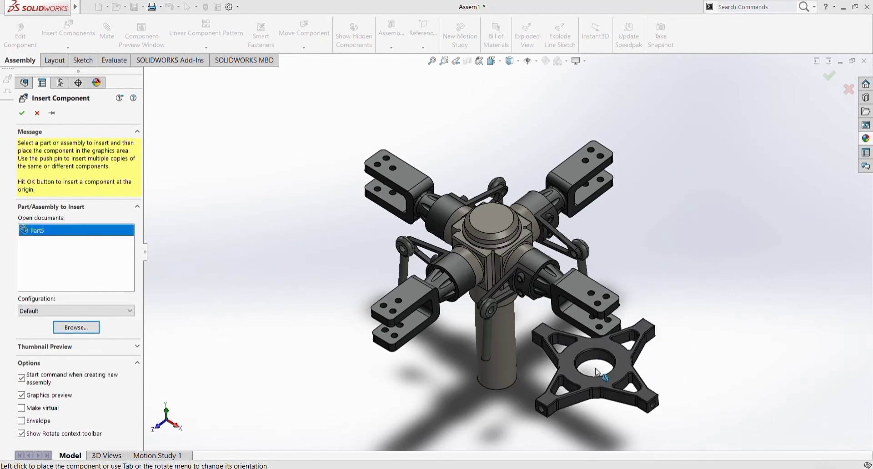
click(596, 368)
middle_drag(509, 388, 566, 310)
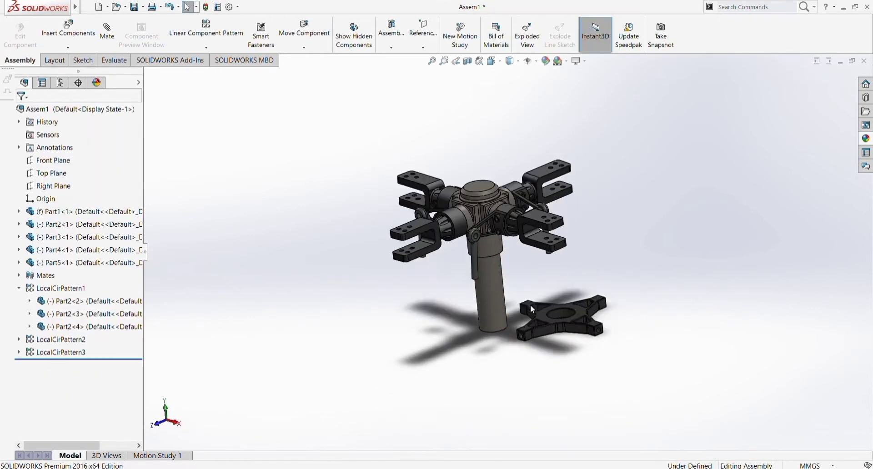
click(568, 315)
click(547, 304)
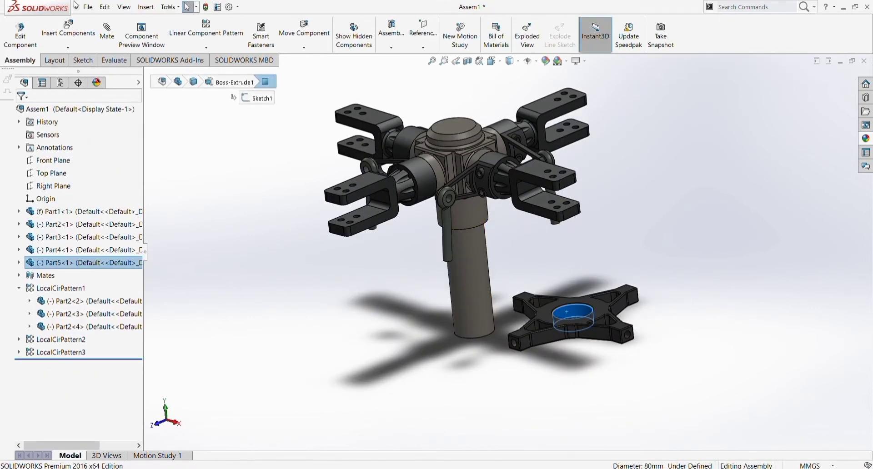
click(464, 291)
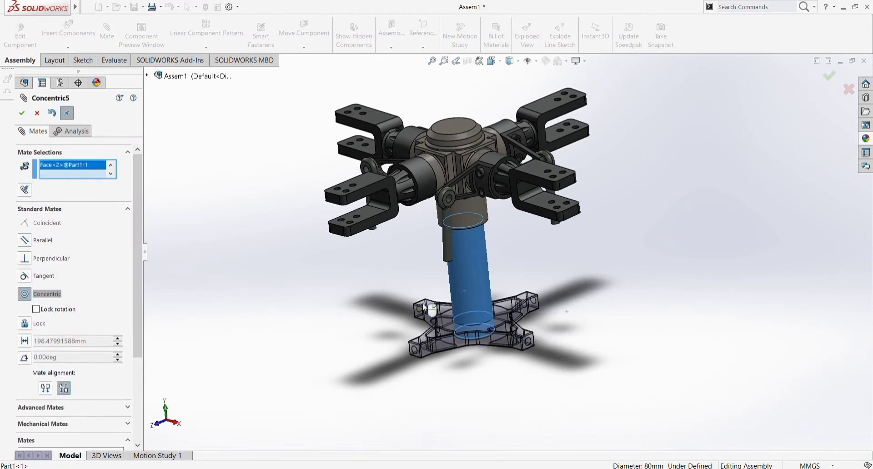
- Confirm Concentric5, slide Part5 up along the shaft, and finish mating
key(Return)
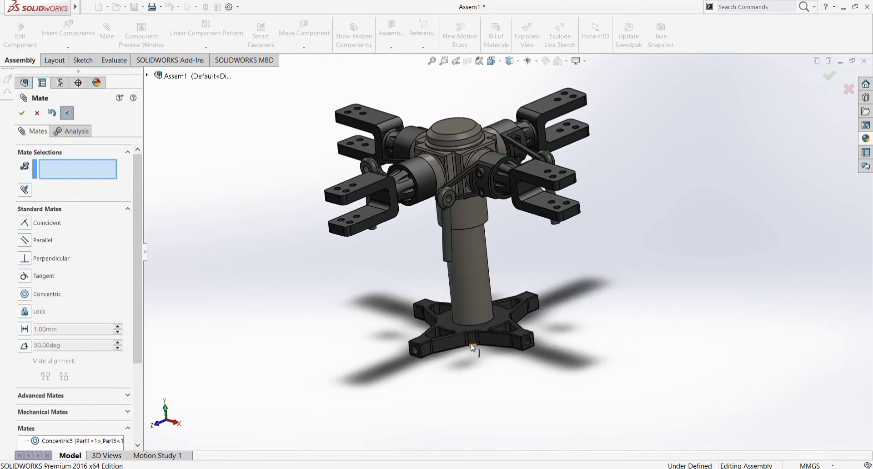
drag(472, 348, 383, 285)
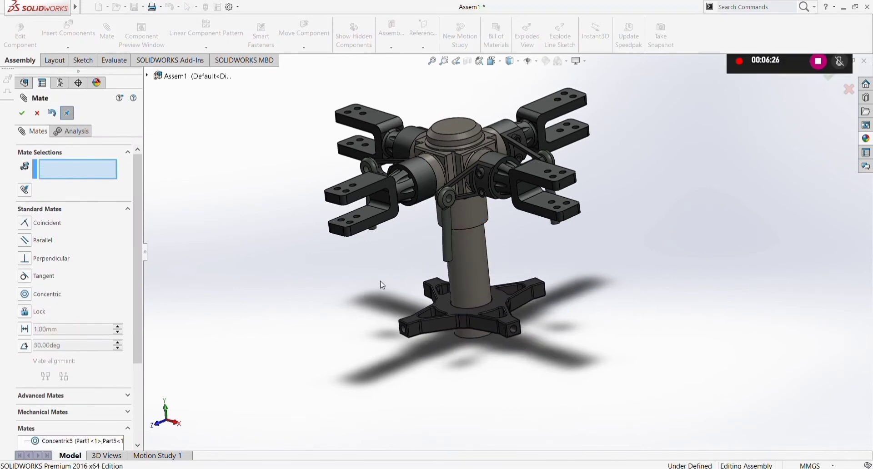
click(22, 114)
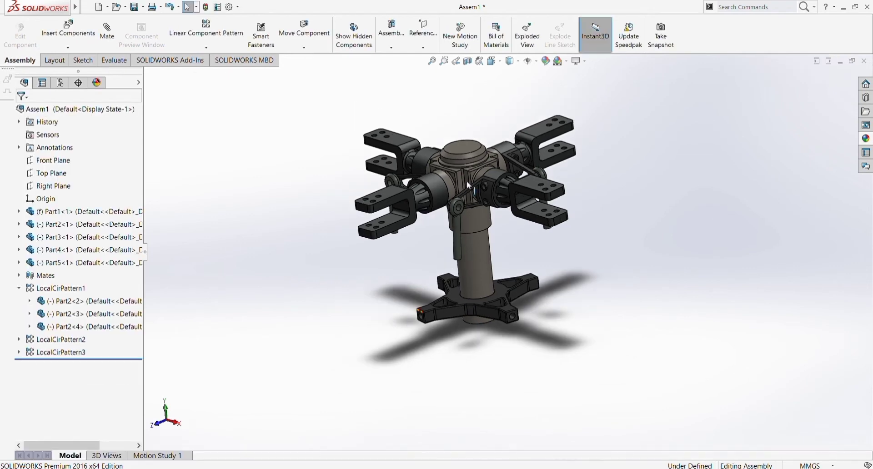
scroll(452, 273, down, 5)
middle_drag(453, 273, 377, 301)
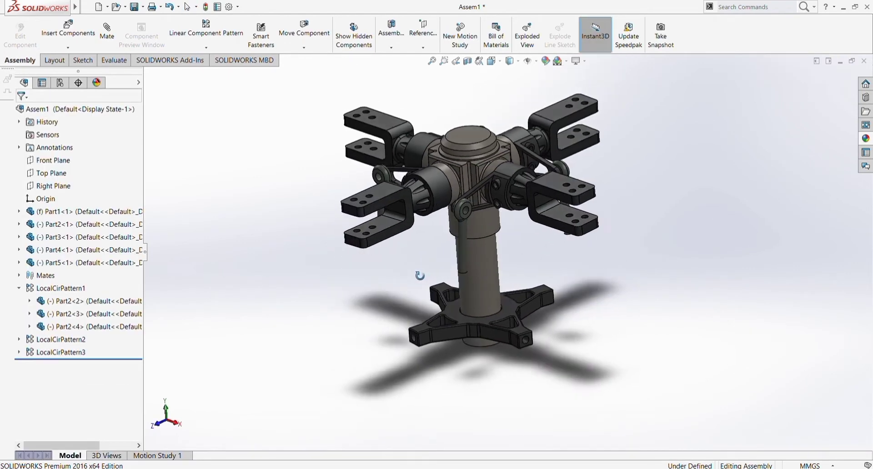
- Browse for Part6 and drop the triangular bracket beside the shaft
click(93, 43)
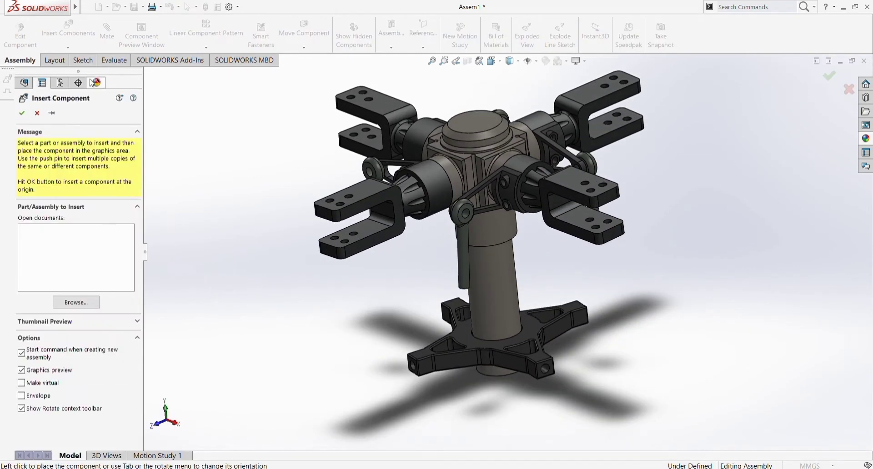
click(76, 302)
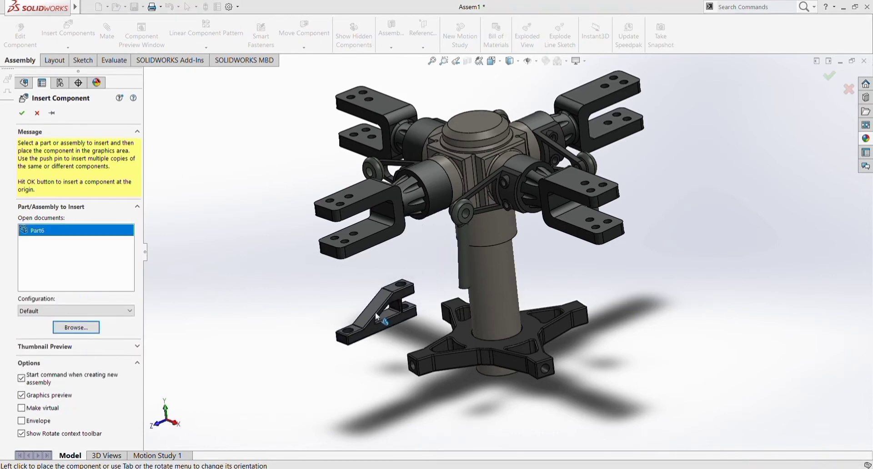
click(376, 317)
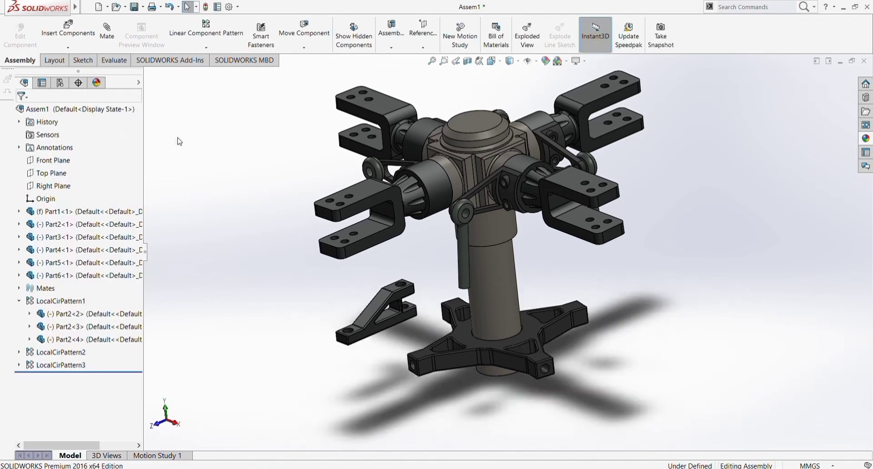
mouse_move(38, 7)
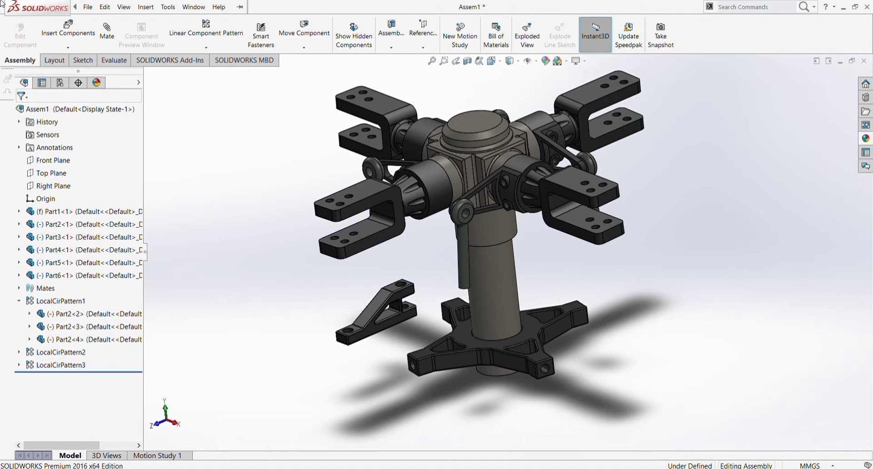
- Pick the Part6 bracket hole and the Part4 rod face to preview Concentric6
middle_drag(637, 141, 626, 269)
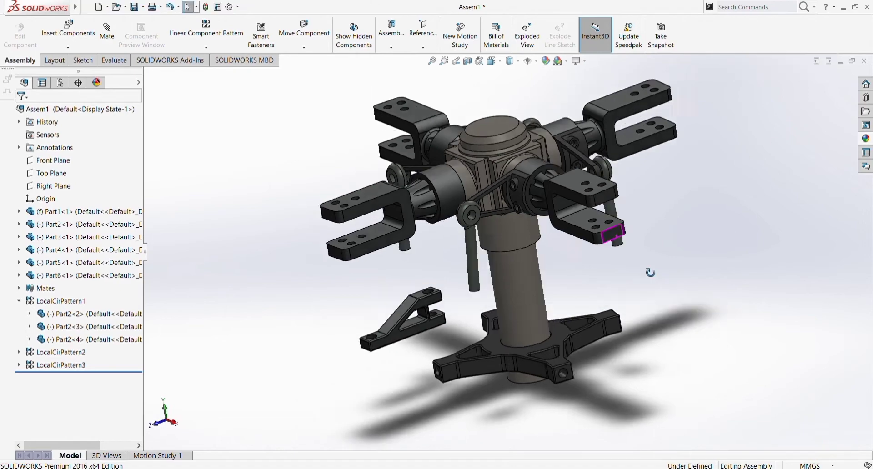
scroll(604, 253, up, 2)
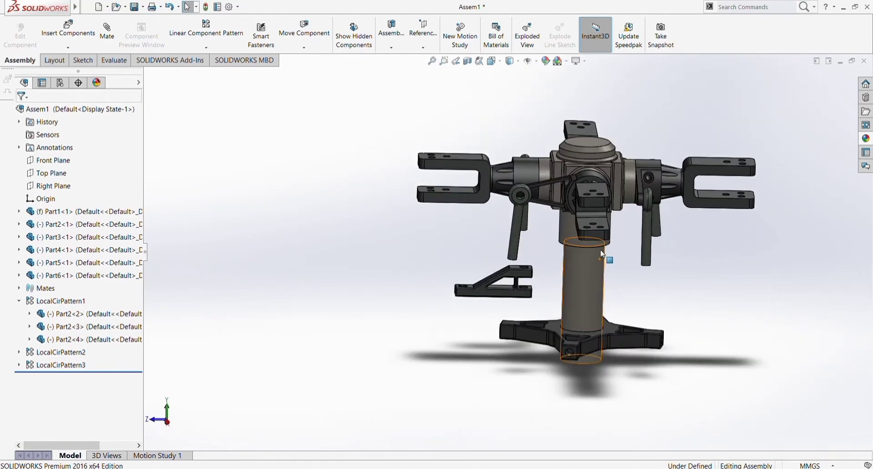
scroll(584, 238, up, 1)
scroll(581, 203, down, 2)
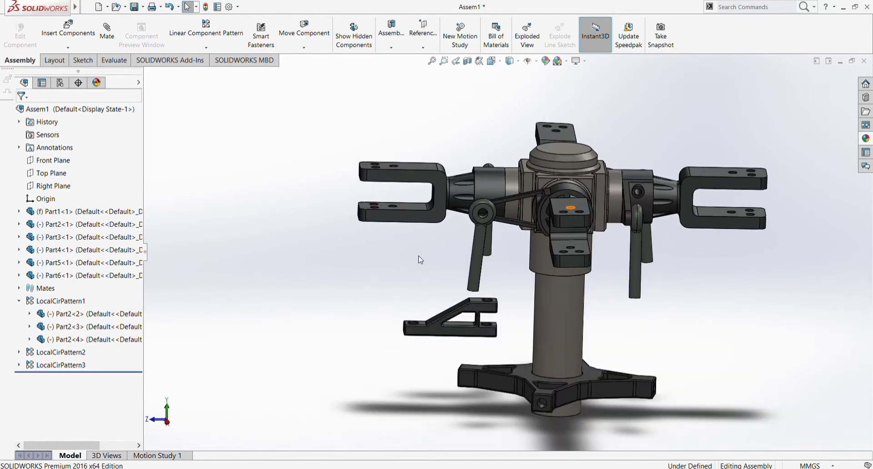
middle_drag(415, 268, 428, 291)
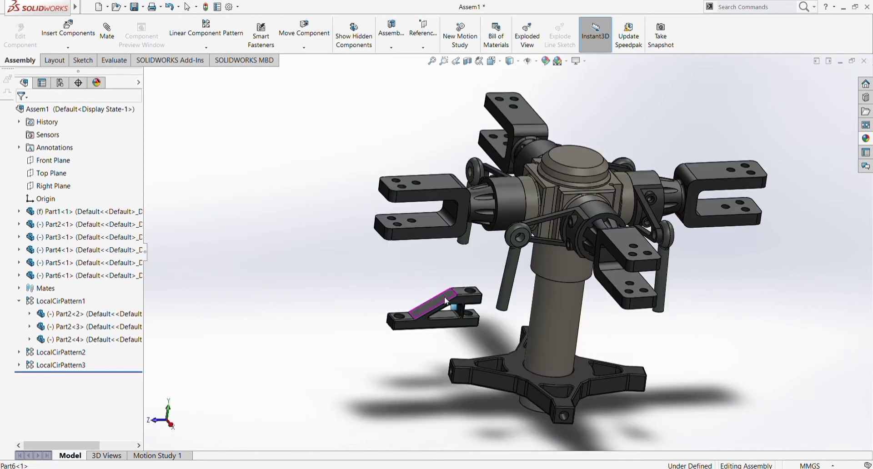
scroll(472, 291, down, 2)
scroll(459, 266, down, 1)
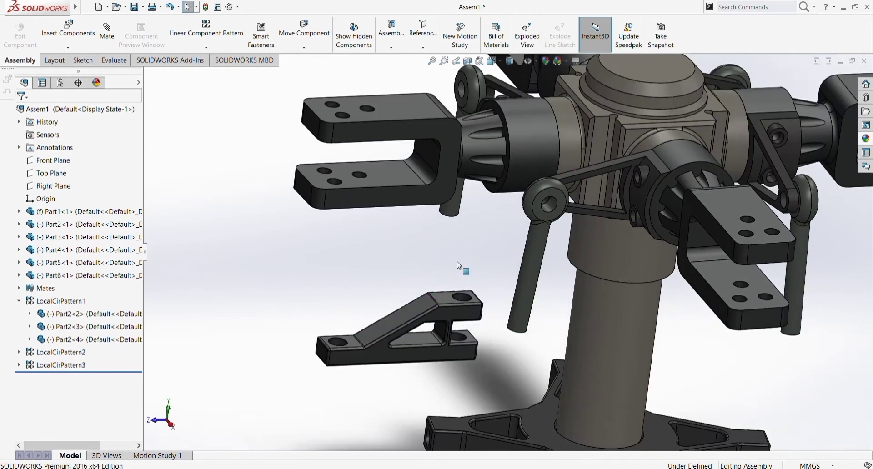
click(462, 299)
ctrl+click(520, 308)
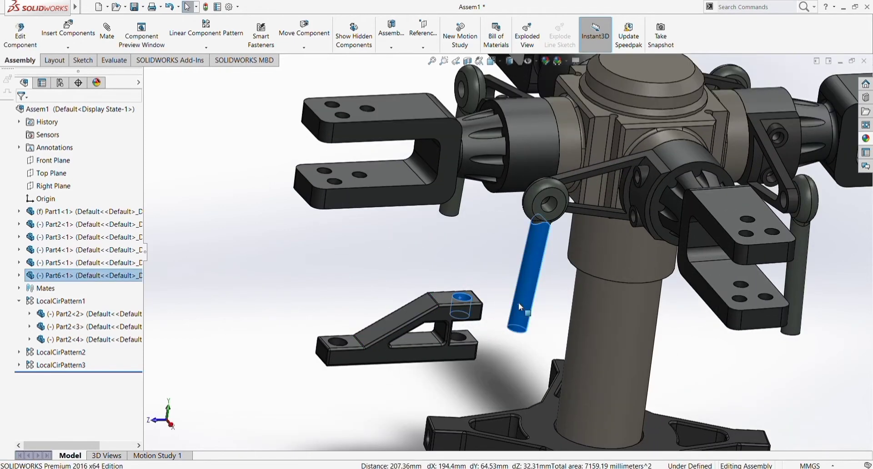
click(113, 33)
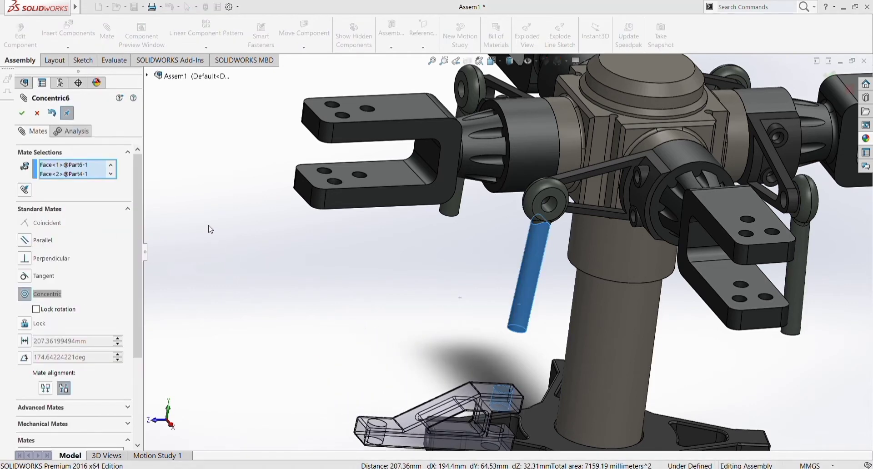
- Confirm Concentric6 and add a Coincident mate between the bracket face and the Part4 face
key(Return)
middle_drag(389, 355, 445, 447)
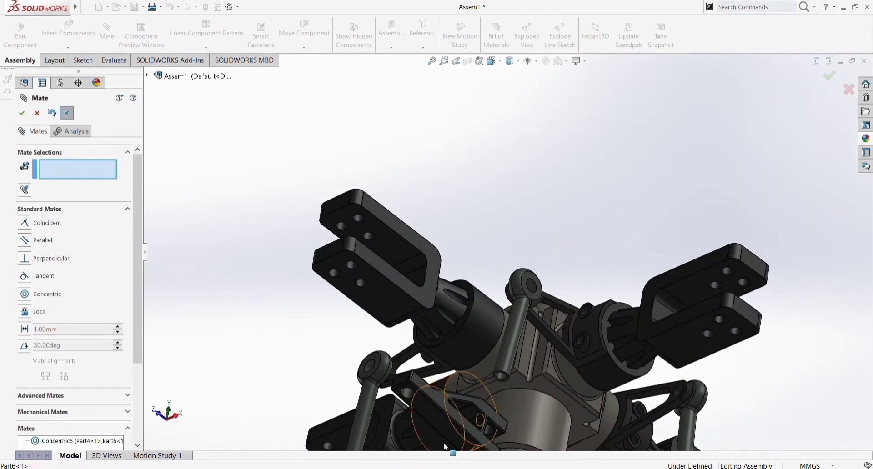
click(400, 406)
scroll(511, 410, down, 3)
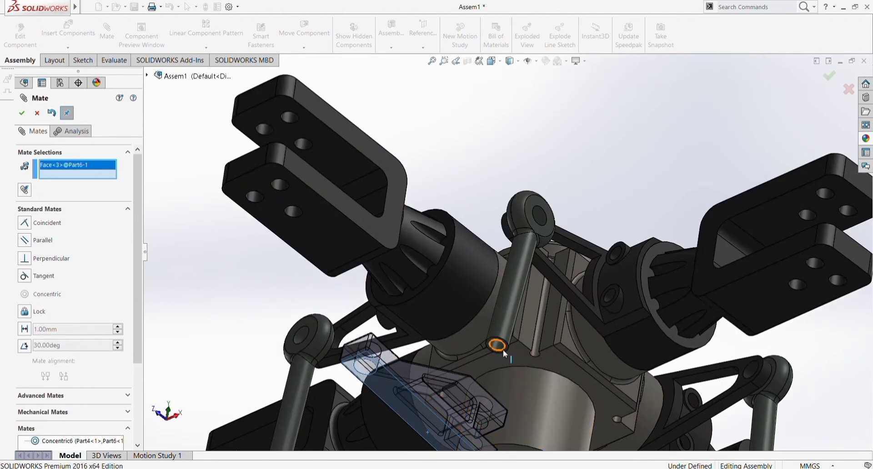
scroll(500, 351, down, 3)
click(504, 320)
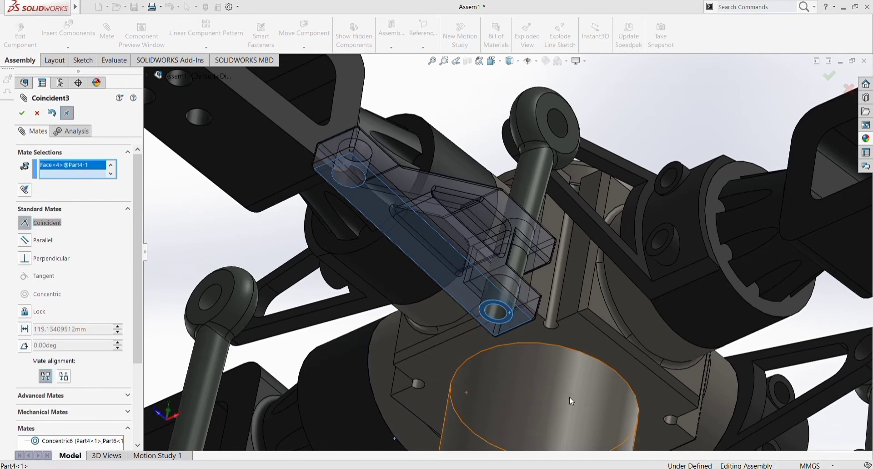
right_click(597, 392)
- Rotate the bracket about the rod into place below the rotor head and finish mating
scroll(598, 392, up, 10)
mouse_move(490, 222)
middle_down()
mouse_move(454, 300)
mouse_move(411, 312)
middle_up()
scroll(594, 137, down, 3)
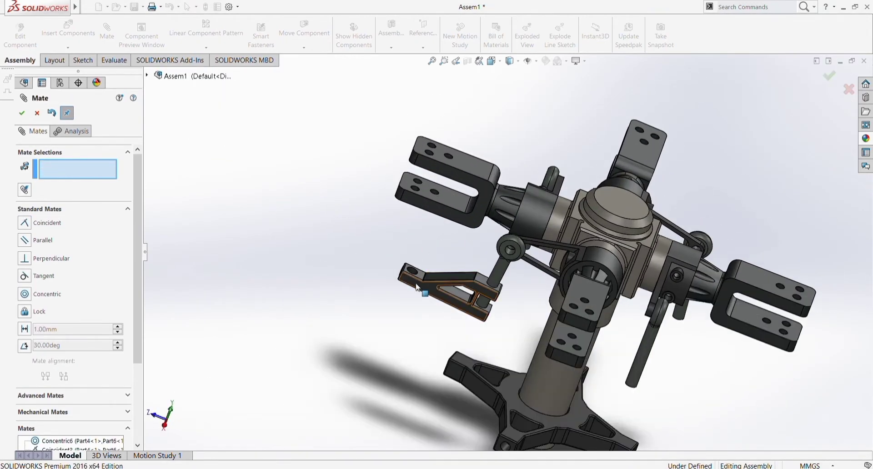
mouse_move(427, 286)
mouse_down()
mouse_move(458, 312)
mouse_move(415, 335)
mouse_up()
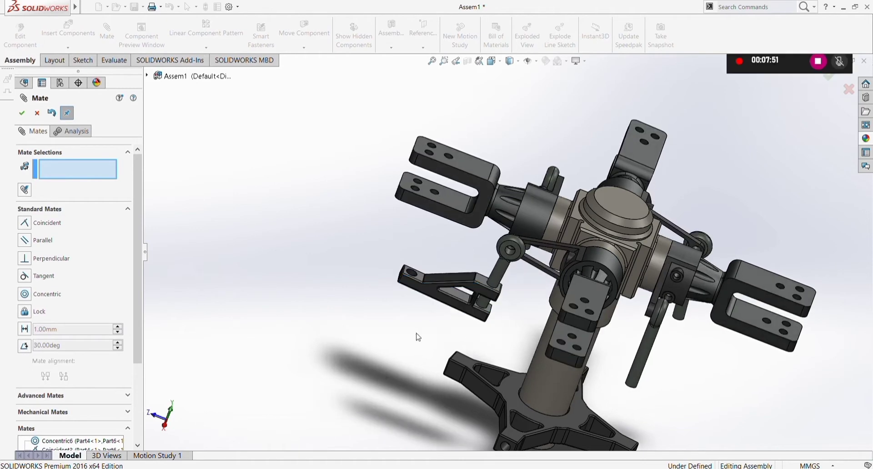
middle_drag(415, 335, 346, 291)
click(21, 113)
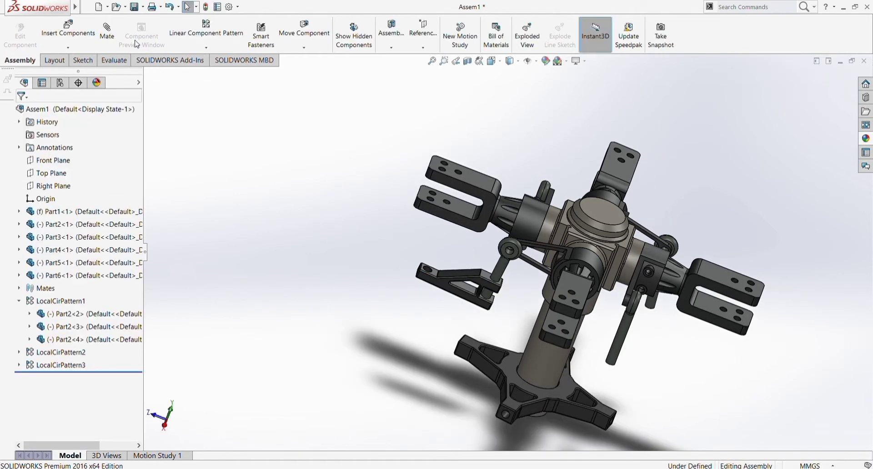
- Abandon stray Insert Component and Linear Pattern starts, then set the hub's circular edge as pattern axis
click(68, 30)
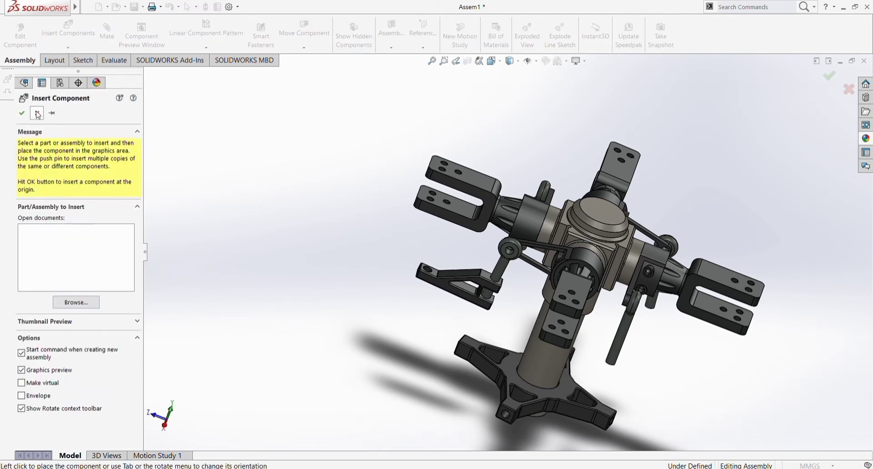
click(38, 114)
click(206, 32)
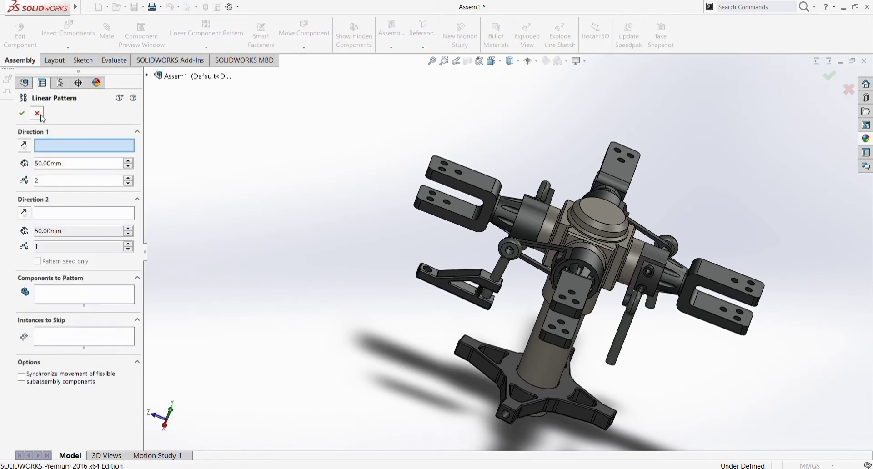
click(41, 116)
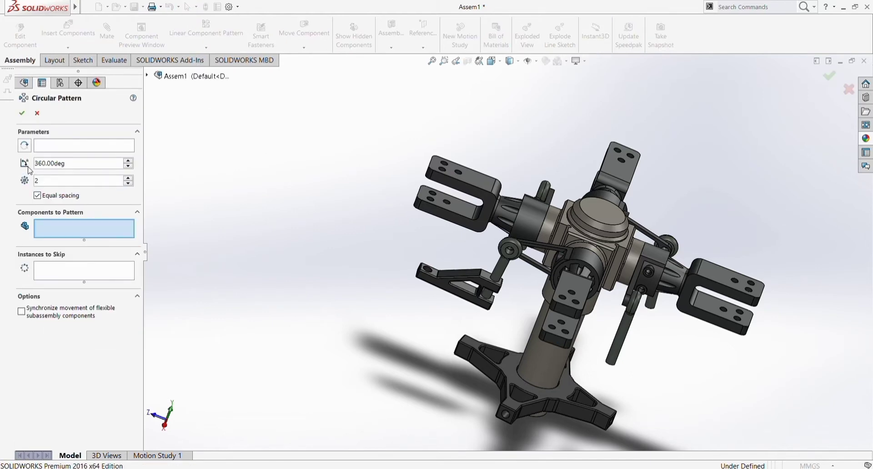
click(587, 227)
click(586, 226)
click(62, 146)
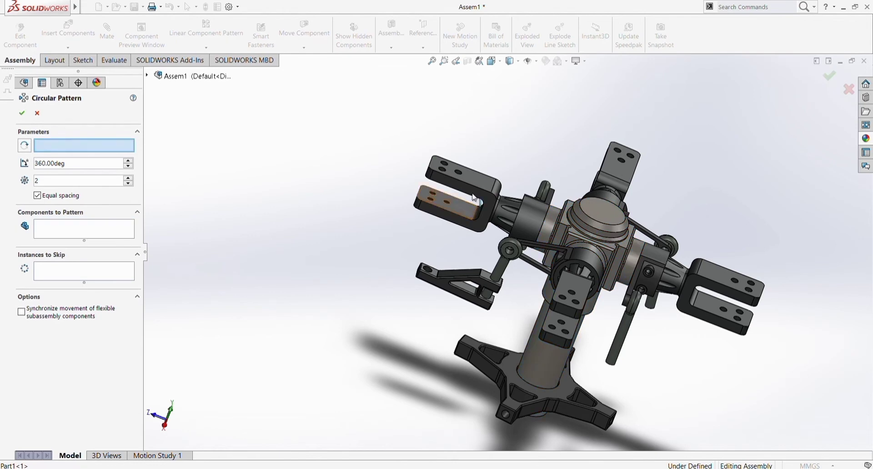
click(598, 222)
- Pattern Part6<1> with 4 instances to create LocalCirPattern4
scroll(631, 250, down, 3)
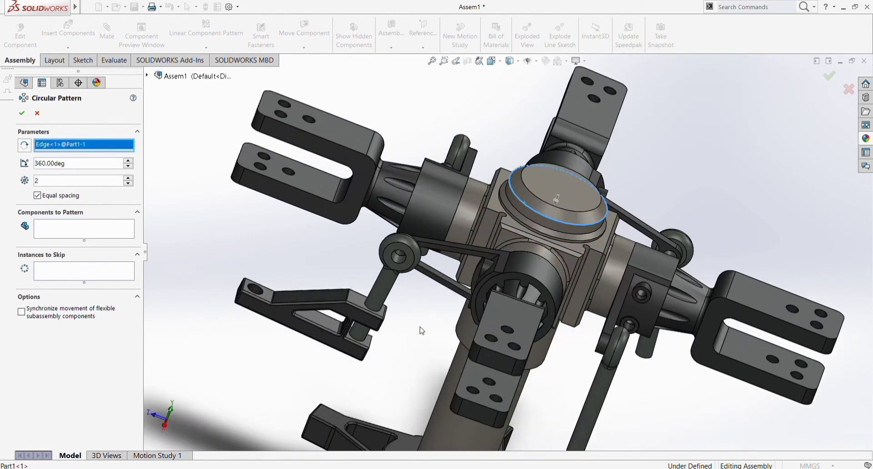
click(128, 178)
click(128, 178)
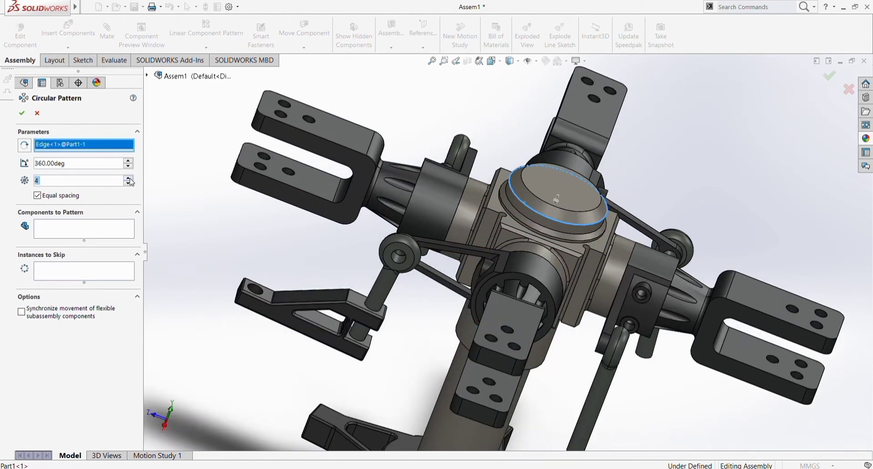
click(93, 235)
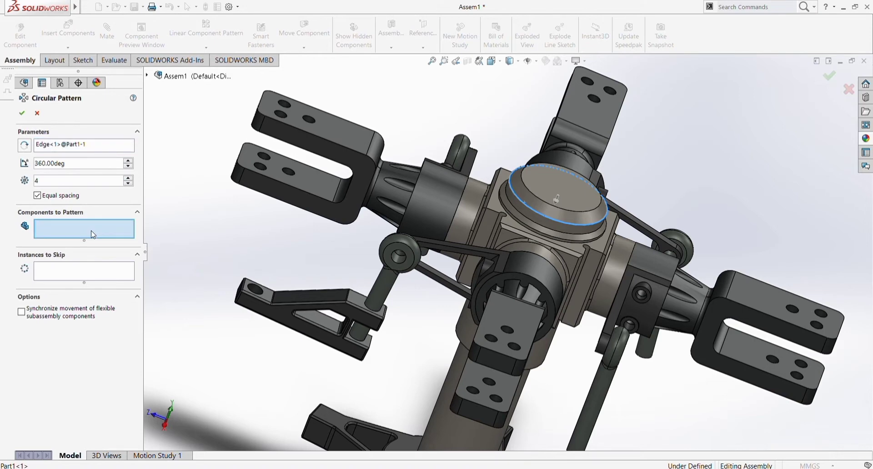
click(306, 303)
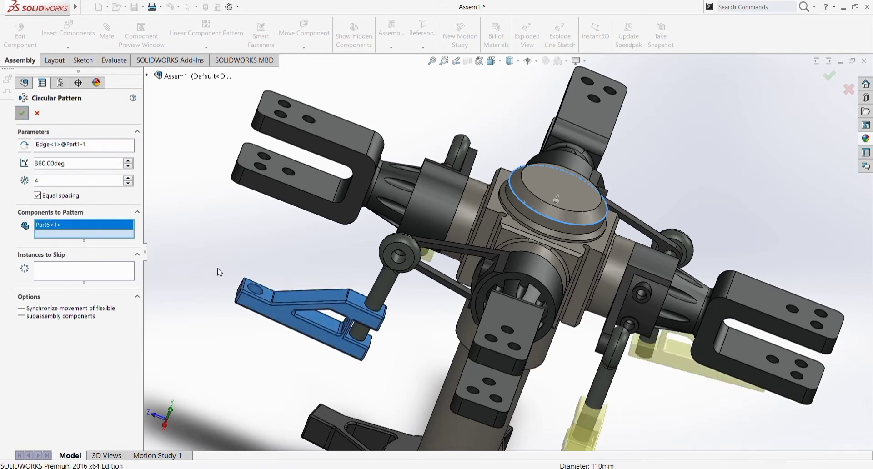
scroll(298, 365, up, 3)
mouse_move(300, 364)
middle_down()
mouse_move(479, 362)
mouse_move(365, 363)
mouse_move(332, 376)
middle_up()
click(364, 361)
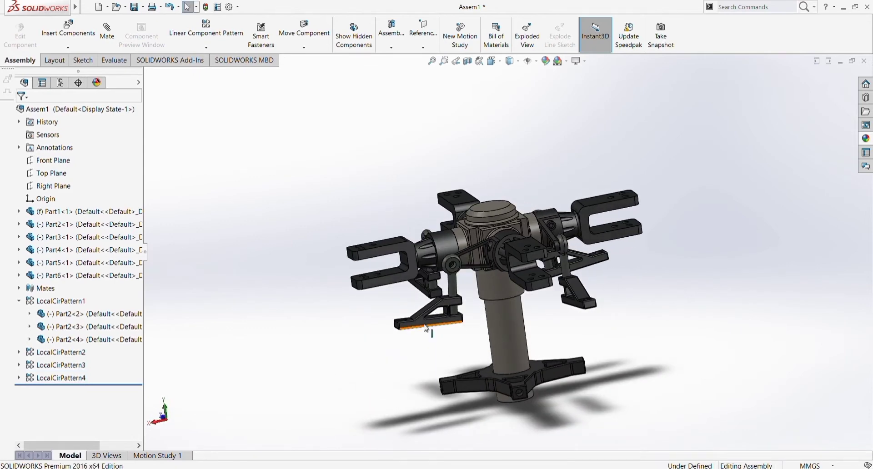
- Swing the patterned Part6 brackets into new positions around the hub and reopen Insert Components
drag(427, 328, 621, 313)
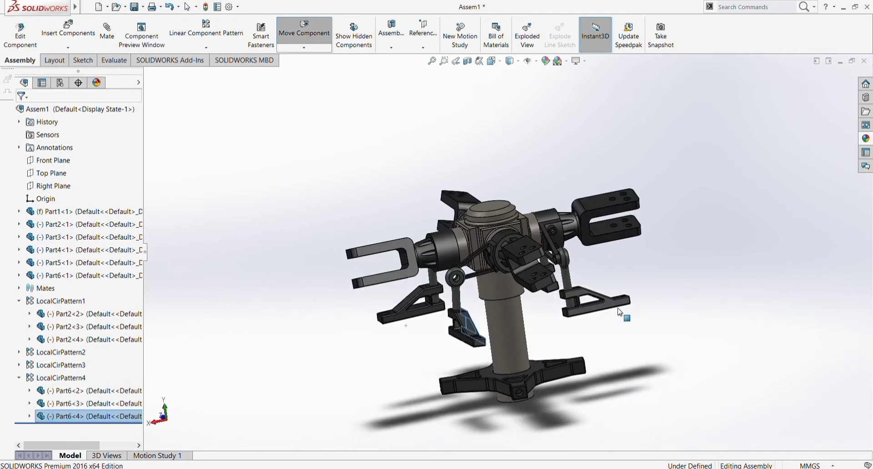
scroll(493, 308, down, 3)
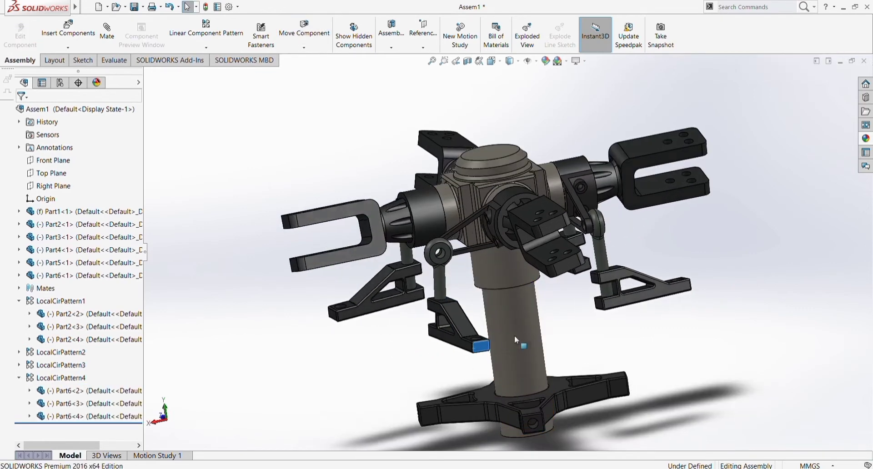
drag(517, 340, 410, 350)
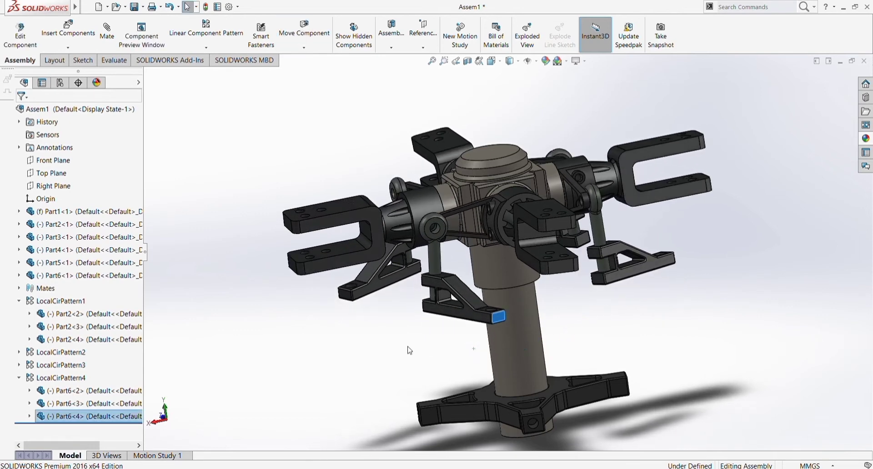
middle_drag(409, 350, 359, 353)
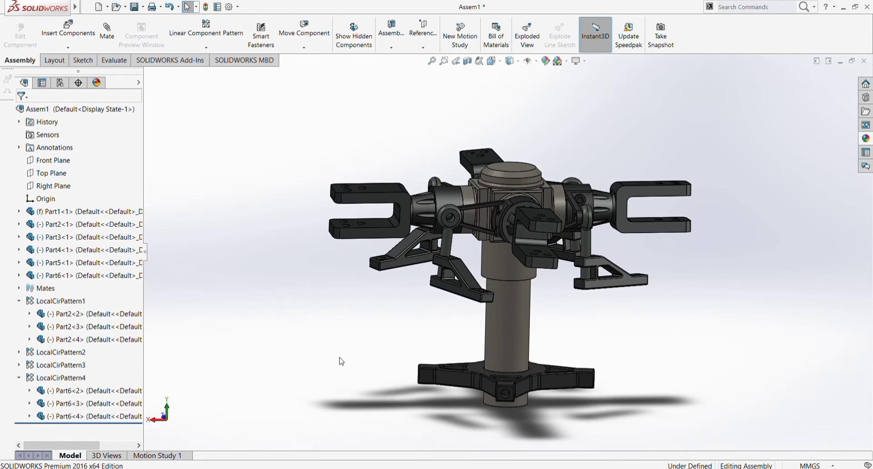
click(450, 248)
click(291, 323)
click(68, 29)
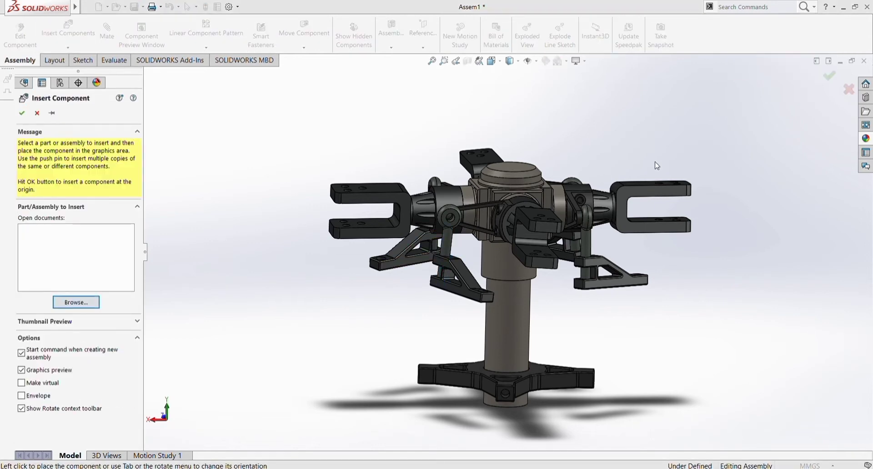
- Place an extra eye-ended rod and pick its eye hole and the base plate hole
click(364, 332)
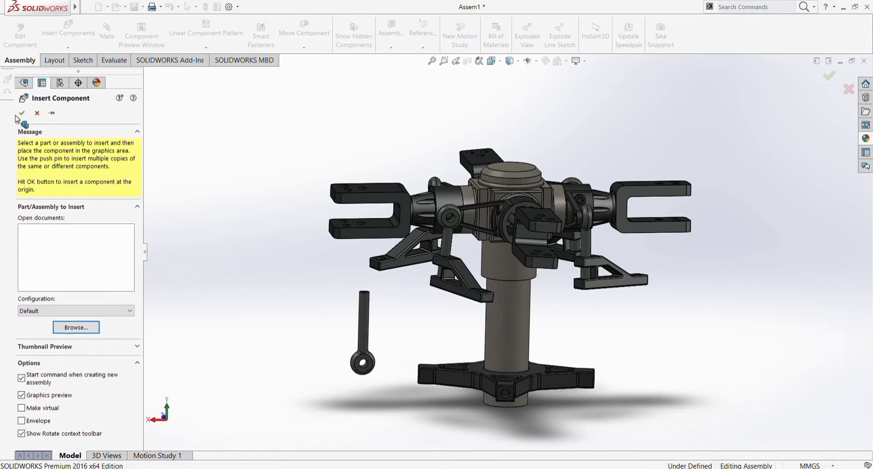
click(21, 113)
scroll(288, 289, up, 2)
scroll(288, 288, up, 2)
scroll(455, 328, down, 6)
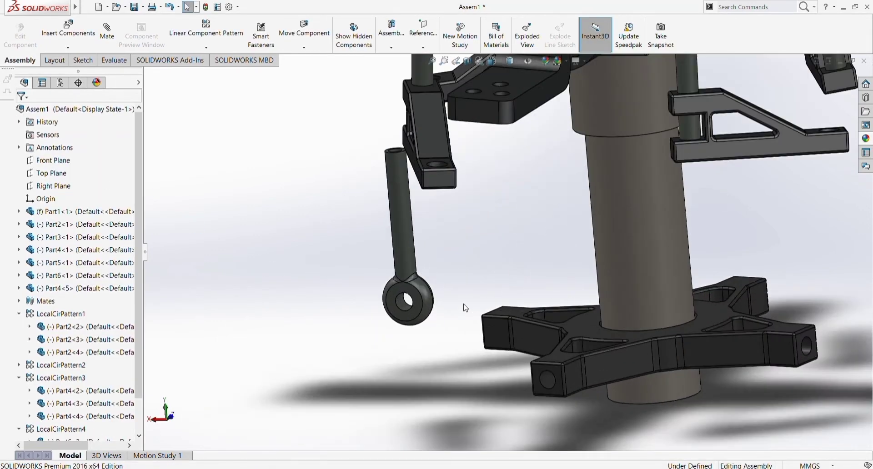
click(404, 306)
ctrl+click(547, 384)
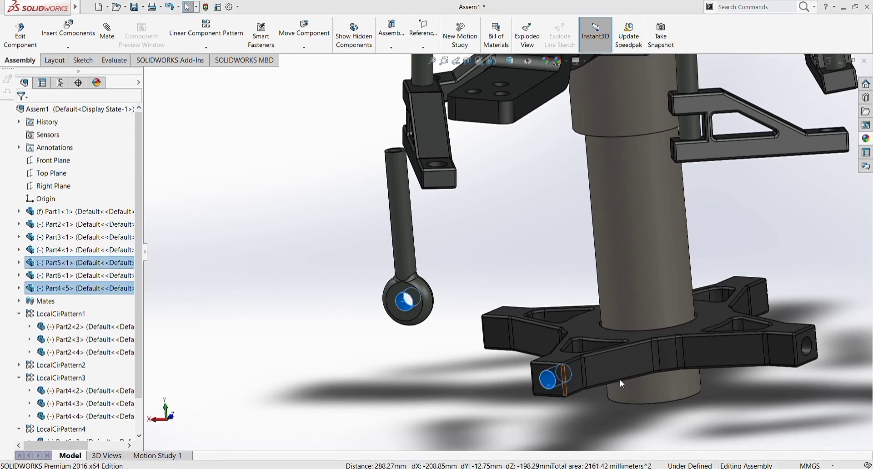
- Collapse LocalCirPattern1 in the tree and locate Part4<1> in the model
mouse_move(402, 375)
middle_down()
mouse_move(403, 392)
mouse_move(359, 366)
middle_up()
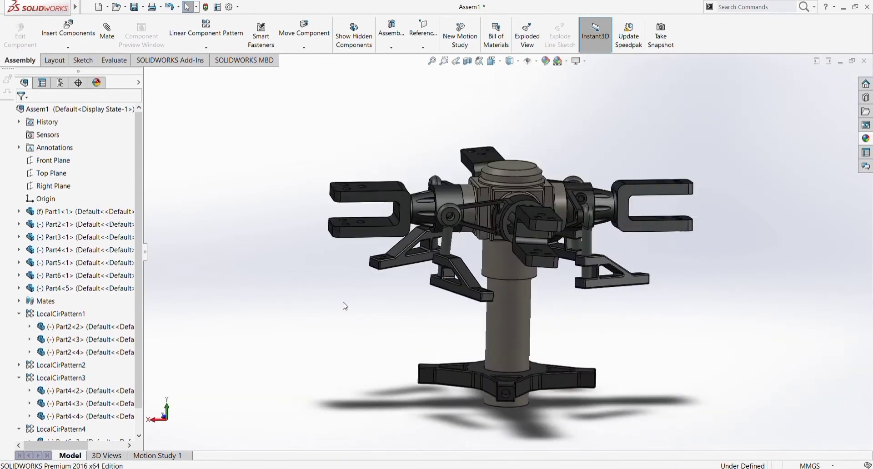
scroll(110, 345, down, 2)
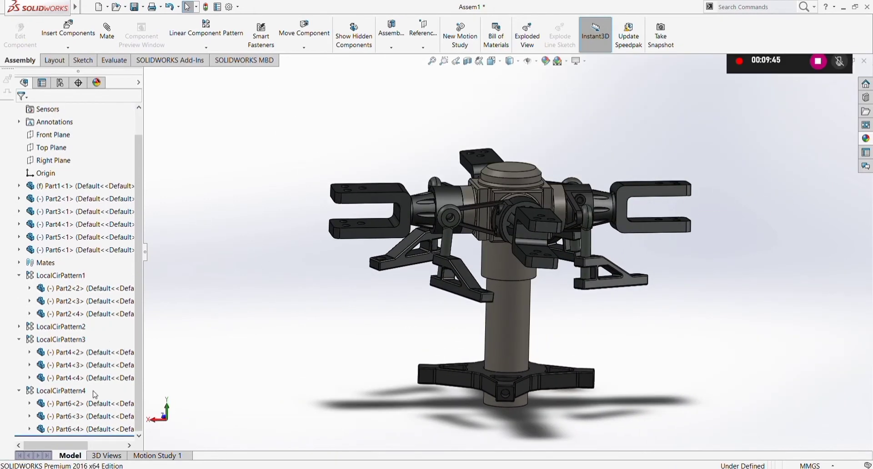
click(18, 276)
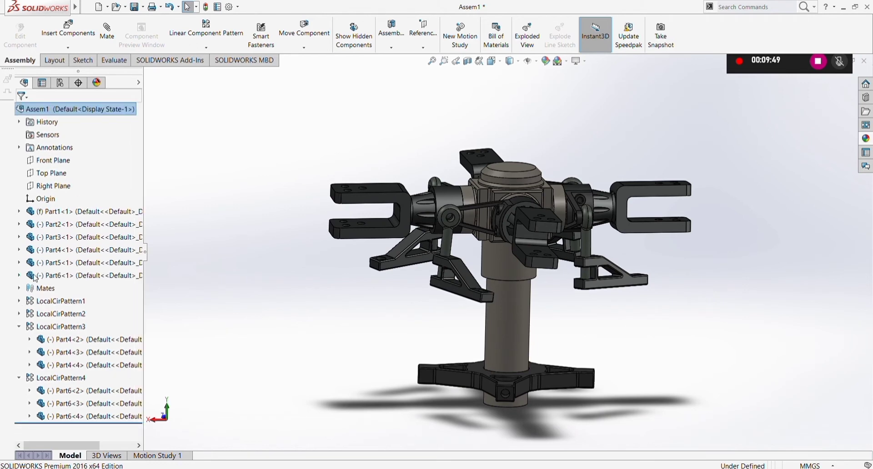
click(64, 254)
click(205, 98)
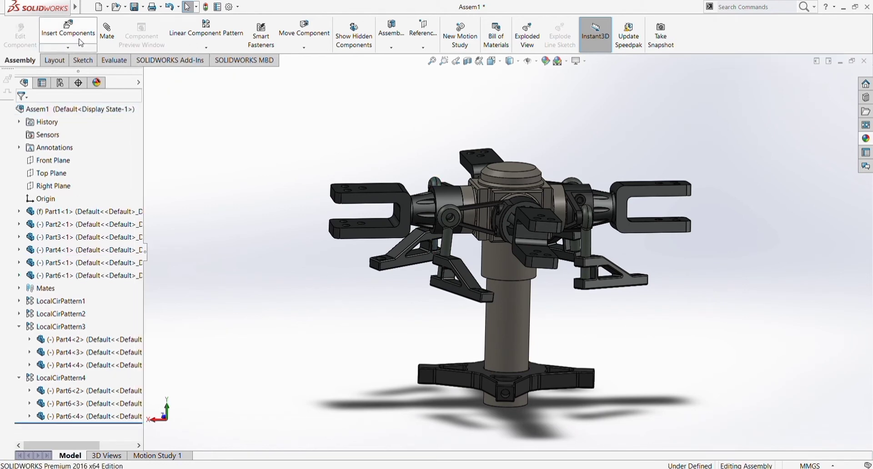
- Place a new Part4 rod beside a swashplate base arm and start mating it to the arm end face
click(68, 28)
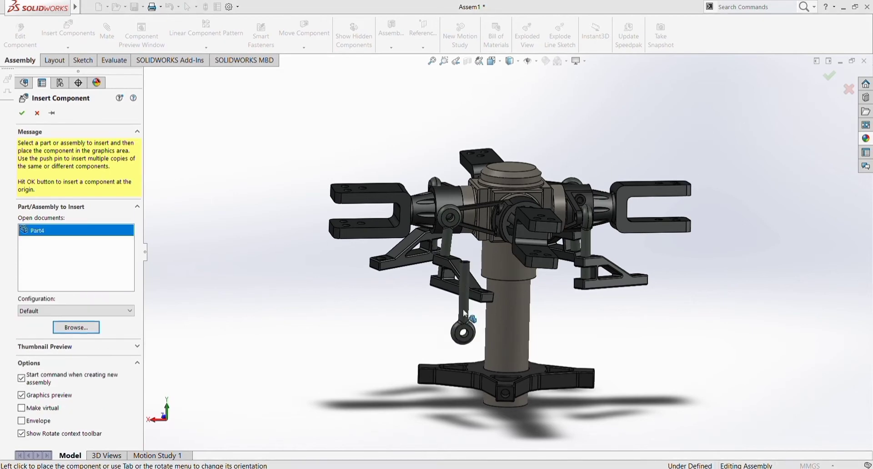
click(351, 339)
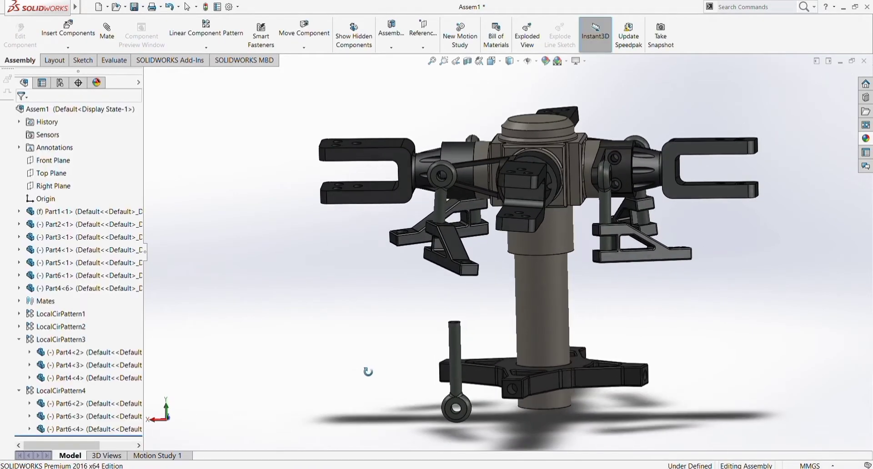
scroll(504, 396, down, 5)
middle_drag(504, 397, 447, 405)
drag(462, 332, 372, 359)
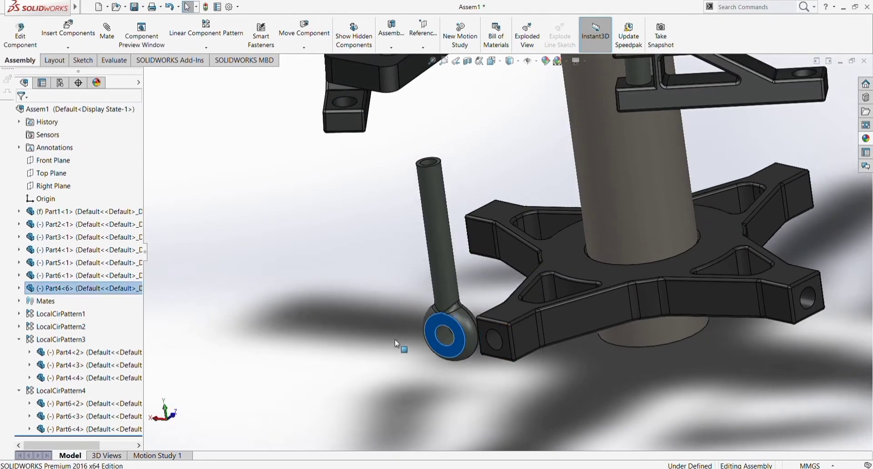
ctrl+click(488, 352)
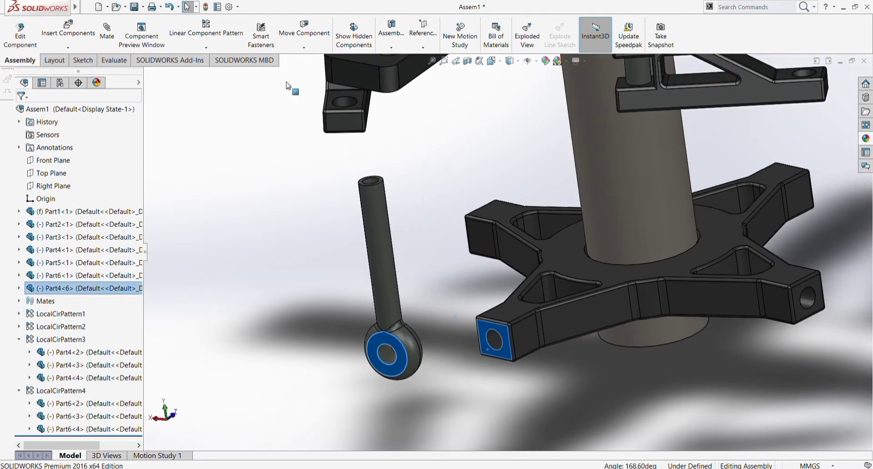
click(107, 31)
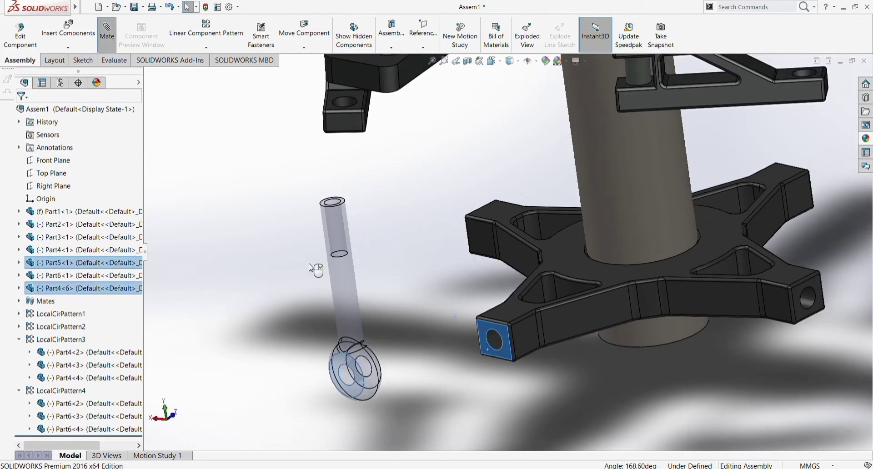
- Confirm the coincident mate and add an anti-aligned Concentric mate between rod eye and arm hole
key(Return)
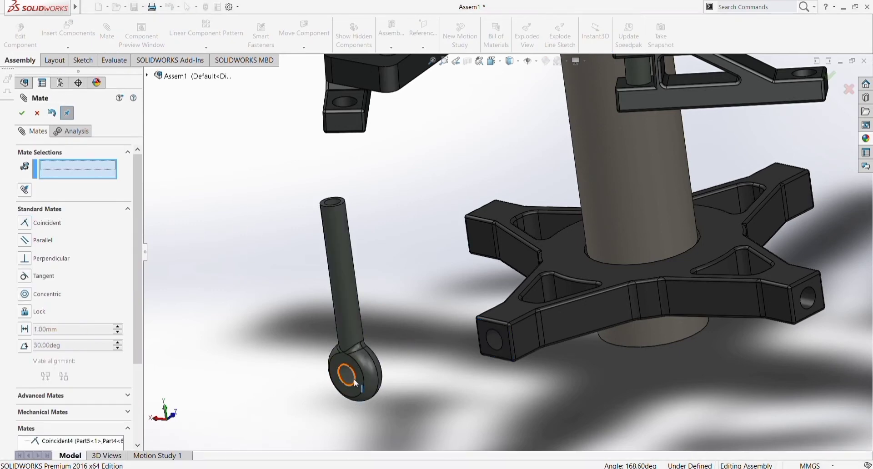
click(356, 383)
click(493, 344)
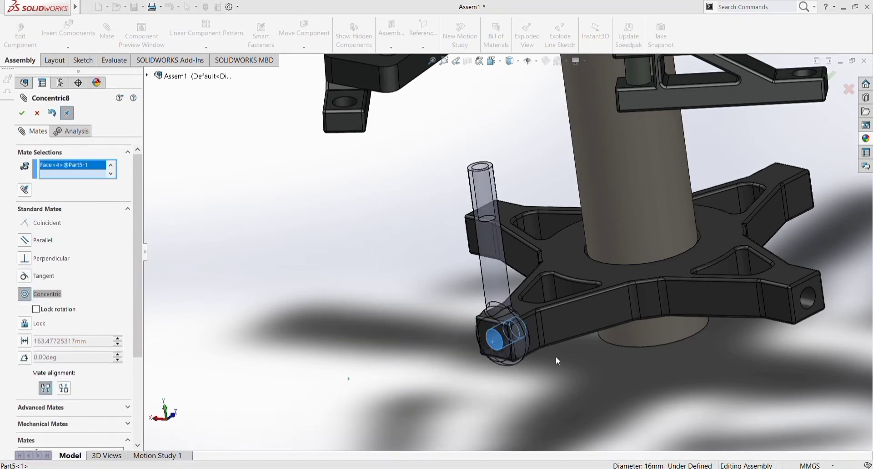
key(alt+f)
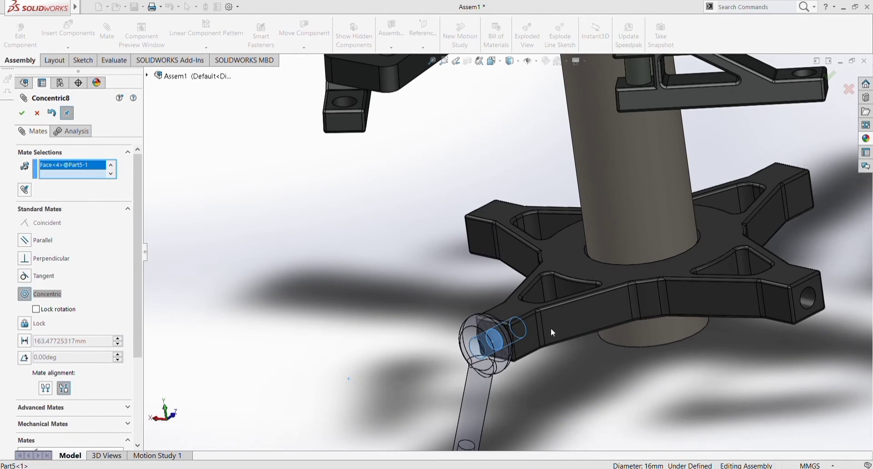
key(Return)
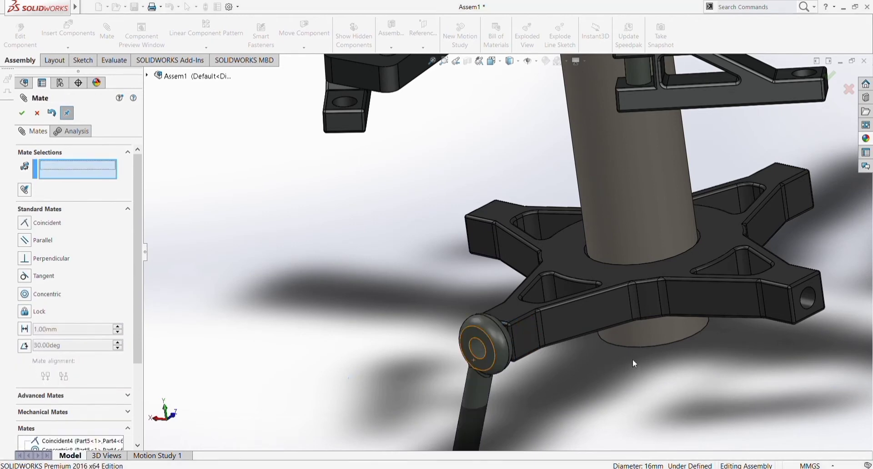
- Swing the Part4<6> rod around its pivot so it sticks outward
middle_drag(337, 331, 362, 325)
scroll(511, 313, down, 3)
scroll(511, 313, up, 3)
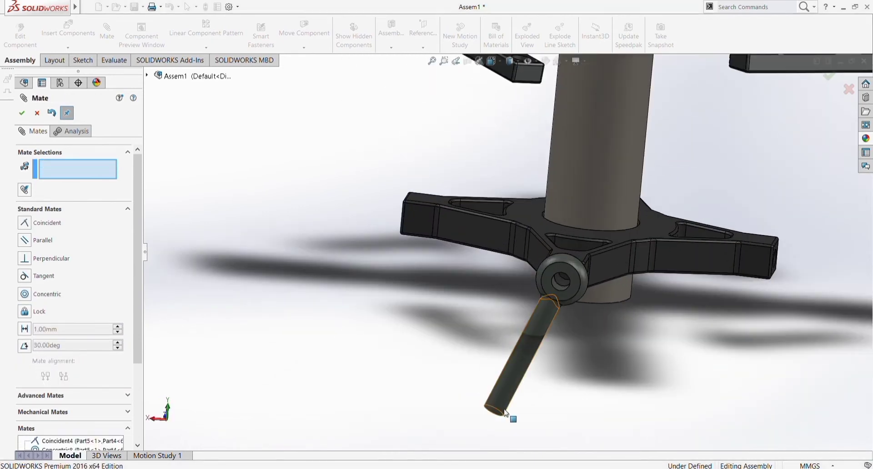
mouse_move(511, 318)
mouse_down()
mouse_move(458, 278)
mouse_move(390, 302)
mouse_up()
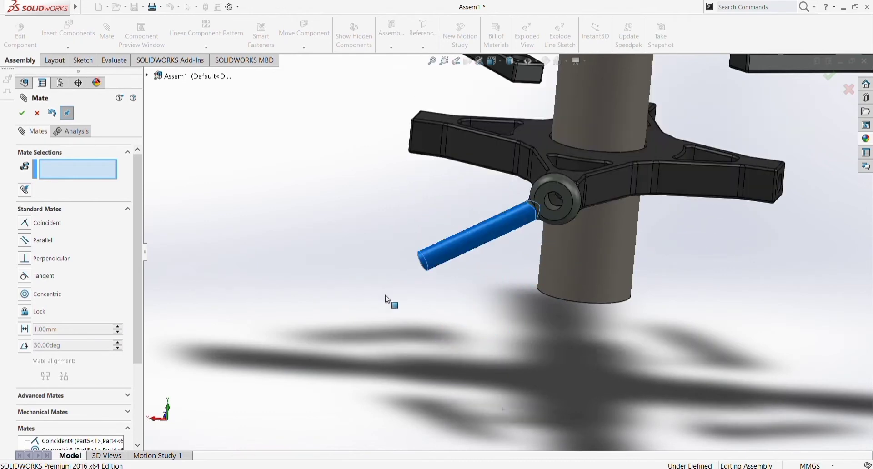
middle_drag(390, 302, 523, 280)
drag(531, 287, 497, 372)
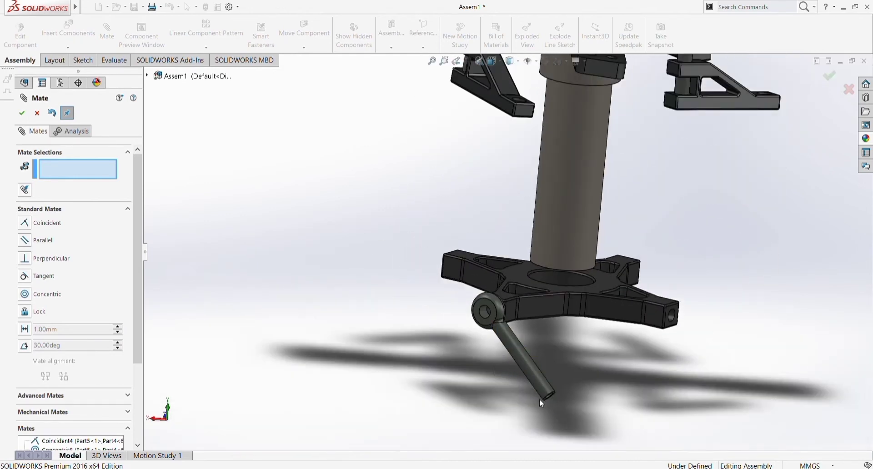
drag(541, 404, 389, 243)
- Try a coincident mate from the rod's top end to the bracket hole, discard it, and close Mate
scroll(388, 310, up, 3)
middle_drag(388, 310, 413, 352)
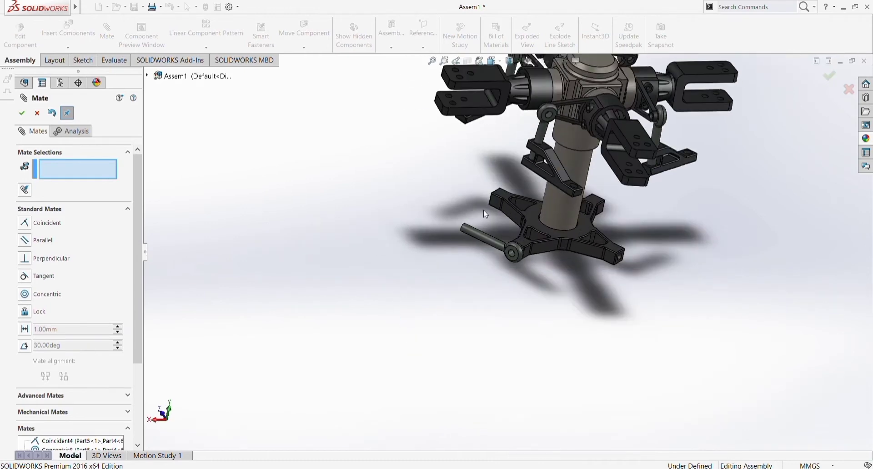
scroll(482, 211, down, 2)
scroll(475, 209, down, 2)
scroll(445, 255, down, 2)
scroll(413, 302, down, 2)
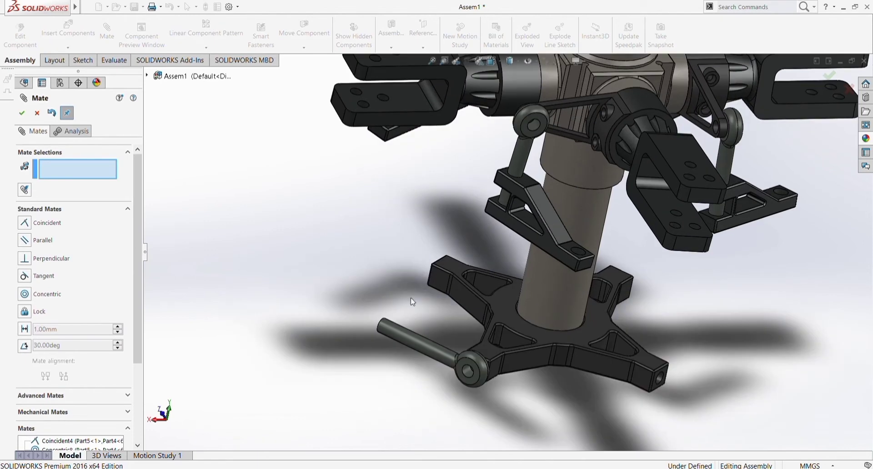
click(412, 338)
click(579, 255)
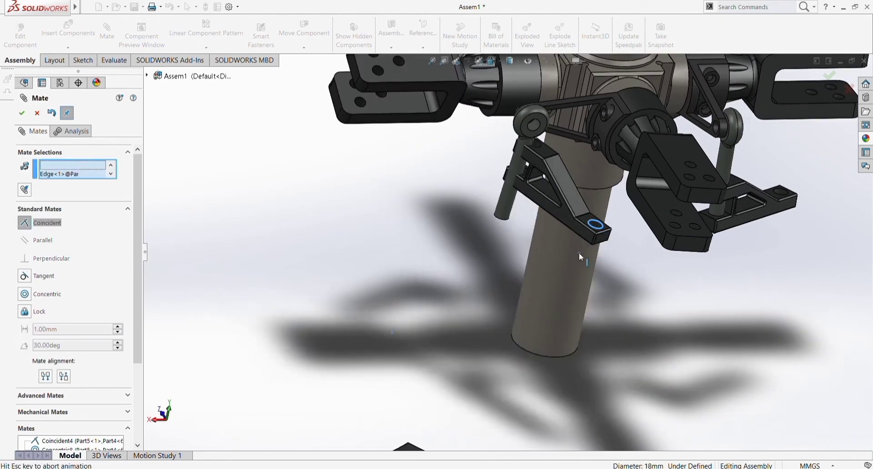
scroll(459, 302, up, 2)
scroll(460, 304, up, 2)
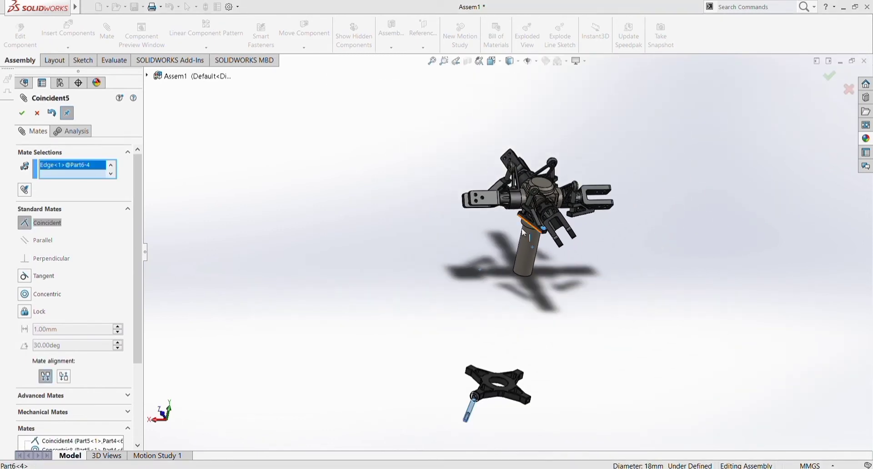
scroll(500, 260, down, 2)
scroll(437, 291, down, 2)
key(Return)
scroll(388, 282, up, 3)
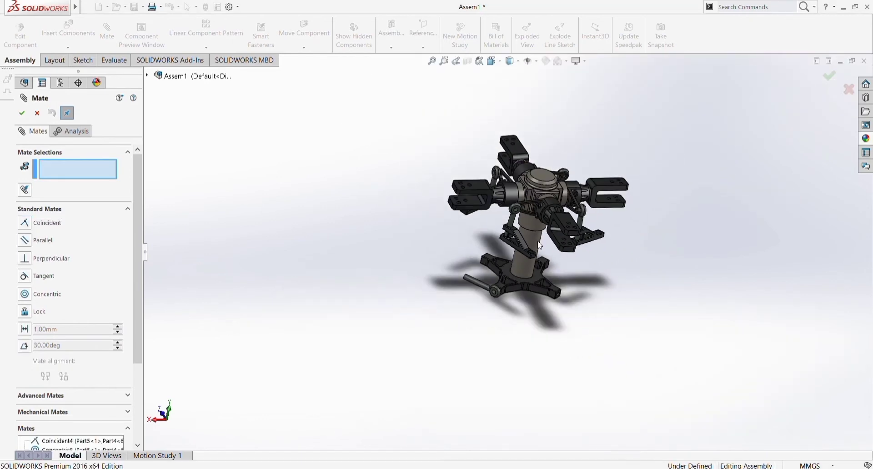
scroll(500, 227, down, 1)
click(37, 113)
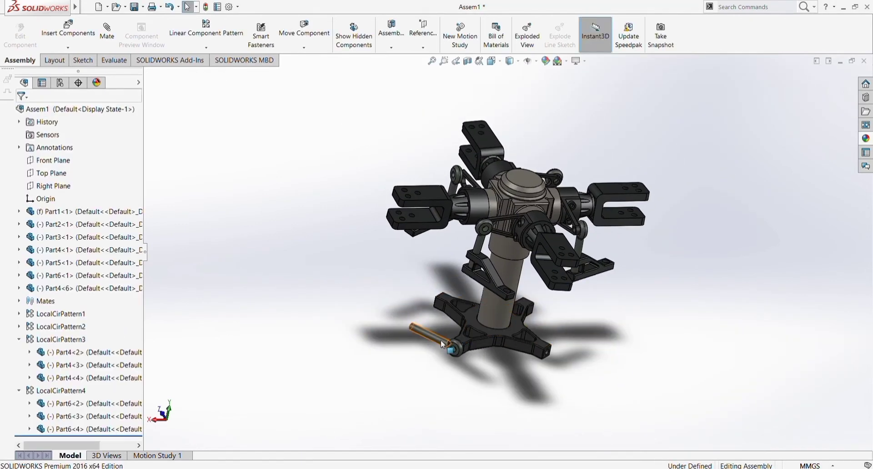
- Swing the rod toward upright and orbit to a front view of the rotor head
drag(415, 328, 471, 348)
key(Escape)
middle_drag(448, 333, 504, 331)
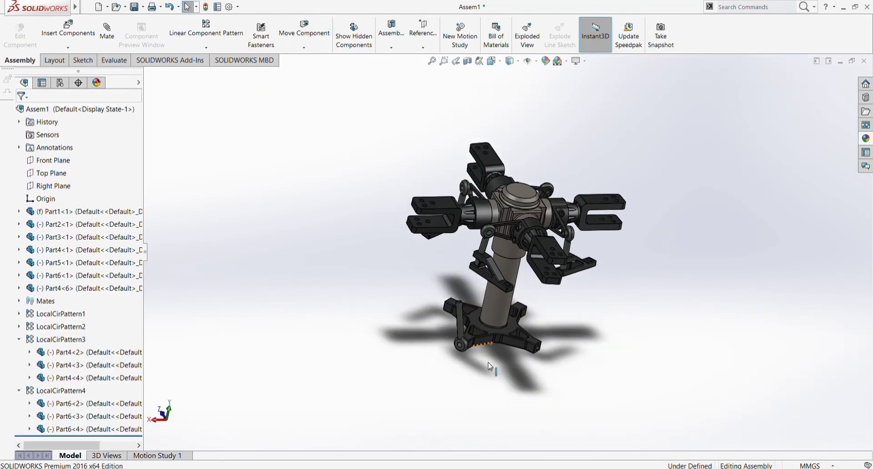
click(504, 332)
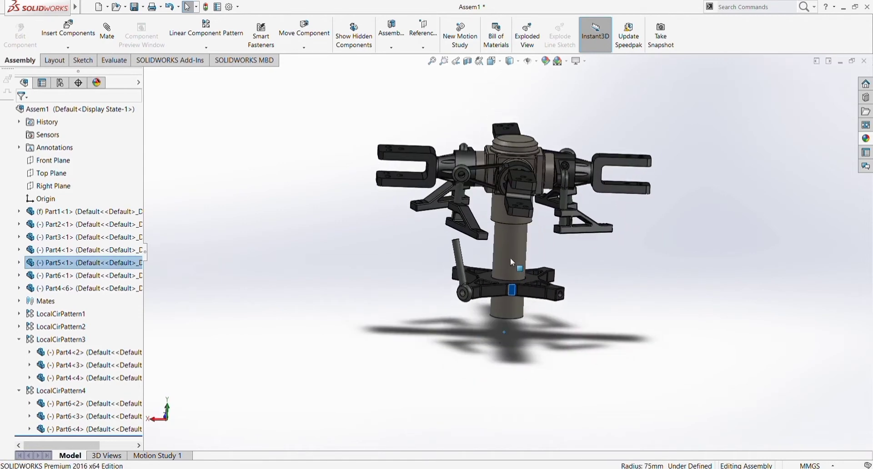
scroll(501, 255, down, 4)
middle_drag(487, 274, 449, 332)
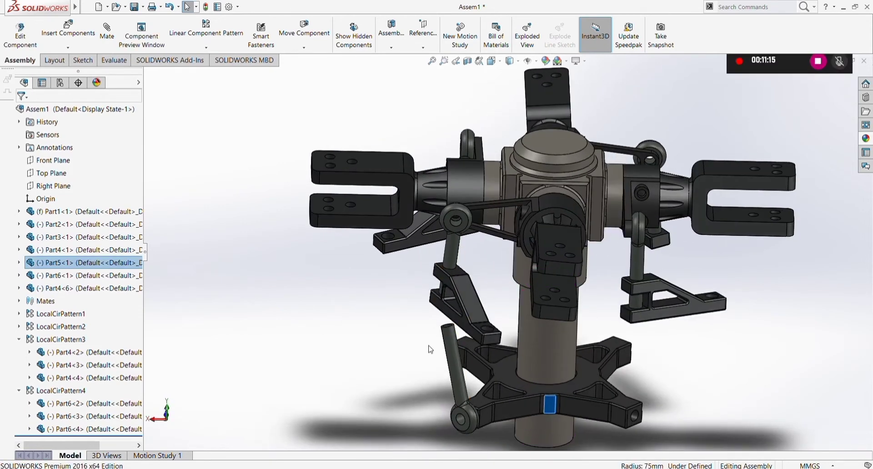
key(Escape)
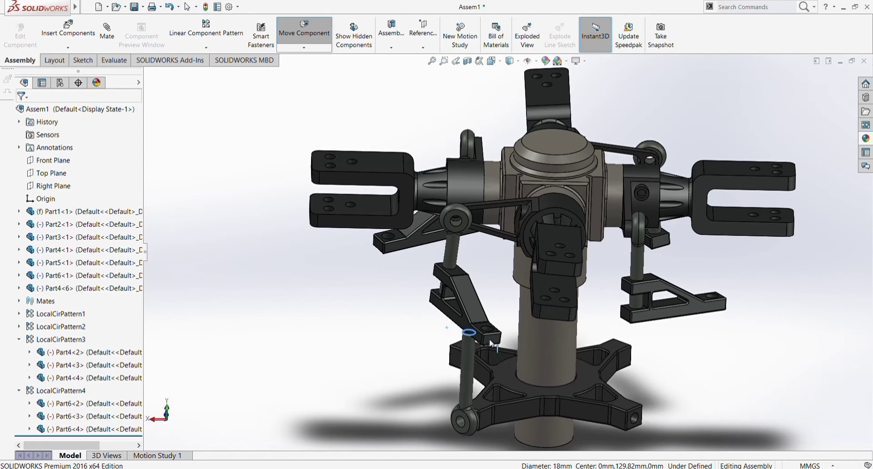
scroll(495, 302, down, 5)
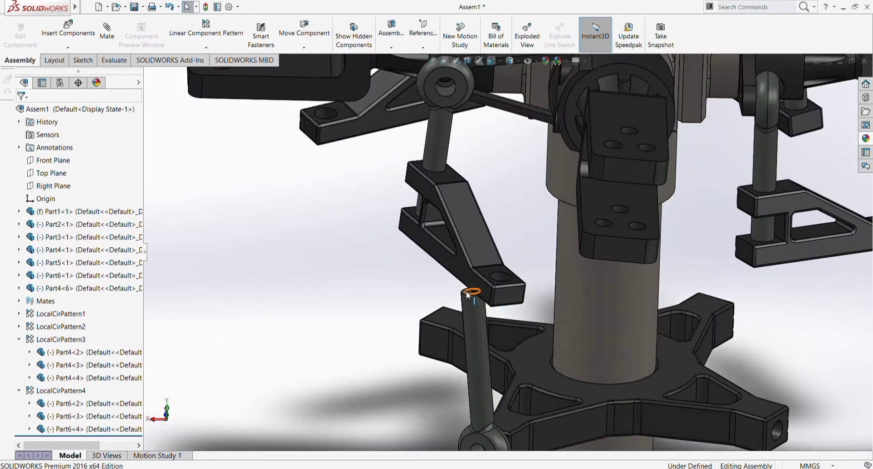
scroll(462, 294, down, 3)
- Mate the rod's top circular edge coincident to the bracket arm's underside face
click(483, 287)
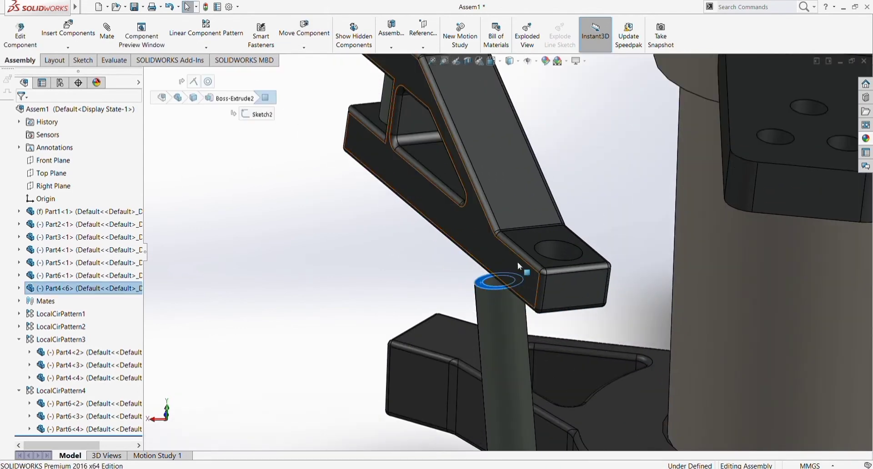
ctrl+click(528, 242)
click(104, 40)
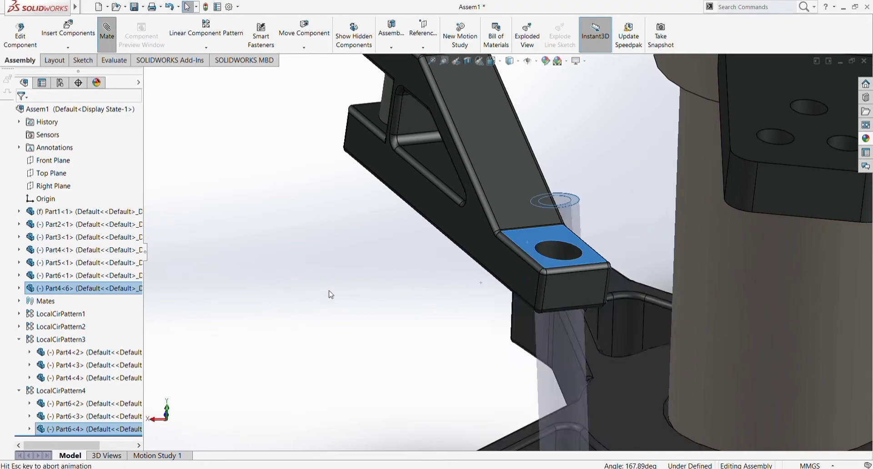
scroll(400, 296, up, 5)
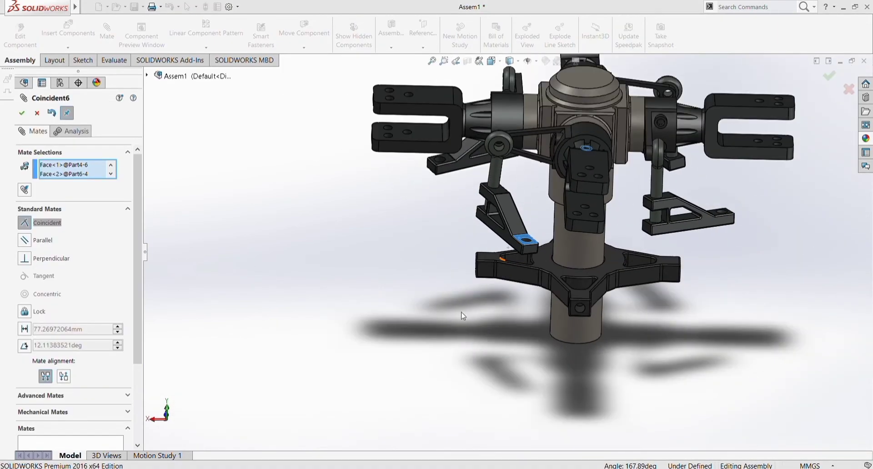
mouse_move(462, 334)
middle_down()
mouse_move(546, 306)
mouse_move(542, 333)
mouse_move(412, 333)
middle_up()
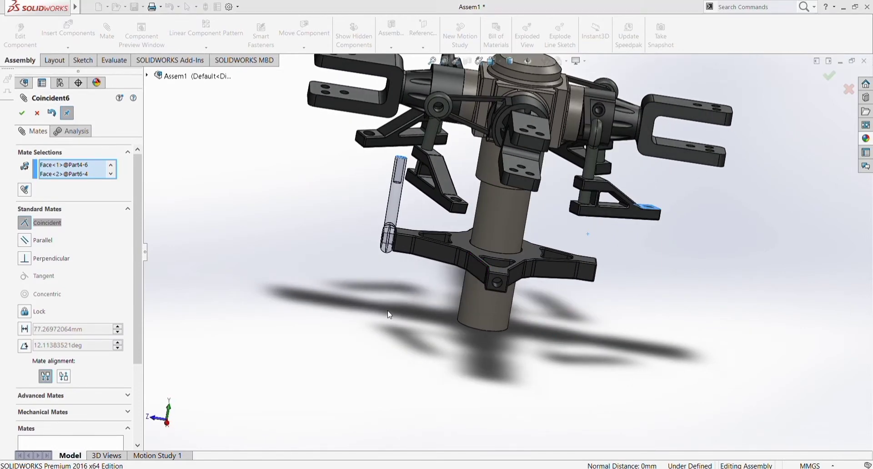
key(Return)
scroll(403, 293, up, 5)
middle_drag(389, 301, 433, 298)
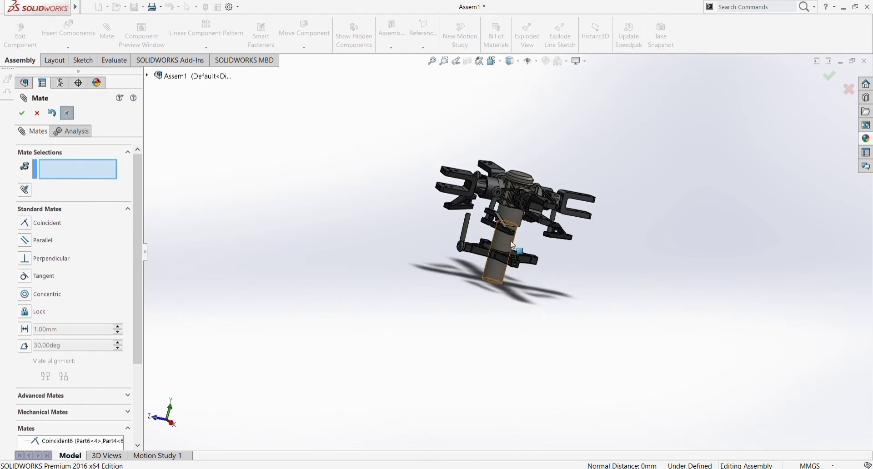
scroll(512, 245, down, 5)
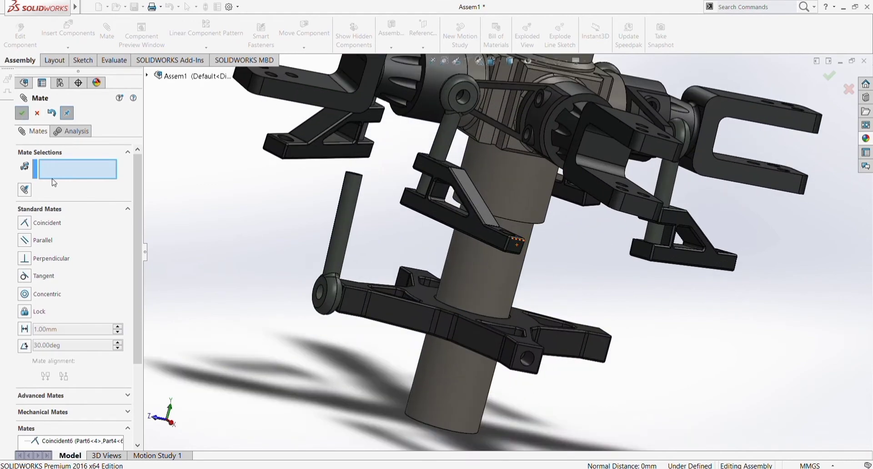
key(Escape)
- Inspect the linked rod, arm hole, Part6<4> and LocalCirPattern4 to trace the mate error
drag(532, 357, 646, 392)
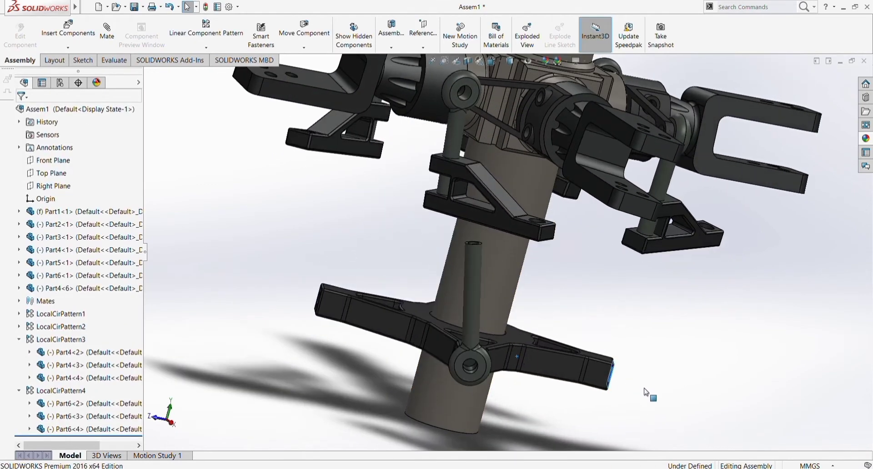
scroll(449, 247, down, 5)
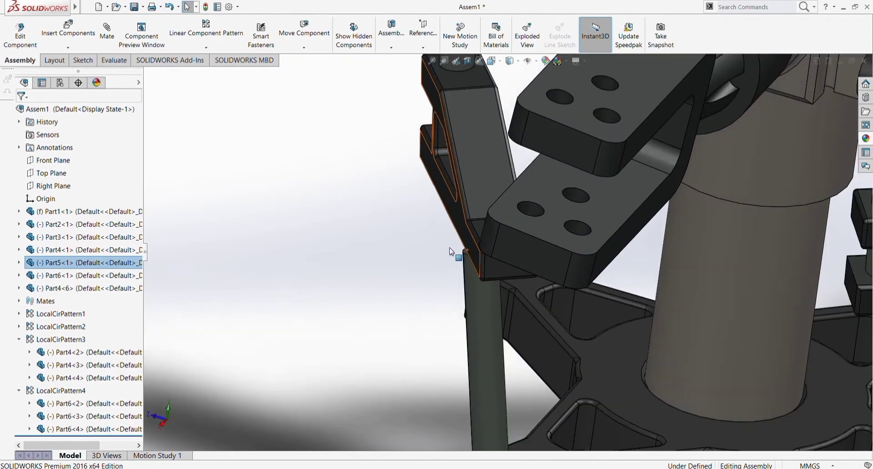
scroll(416, 286, up, 5)
click(268, 226)
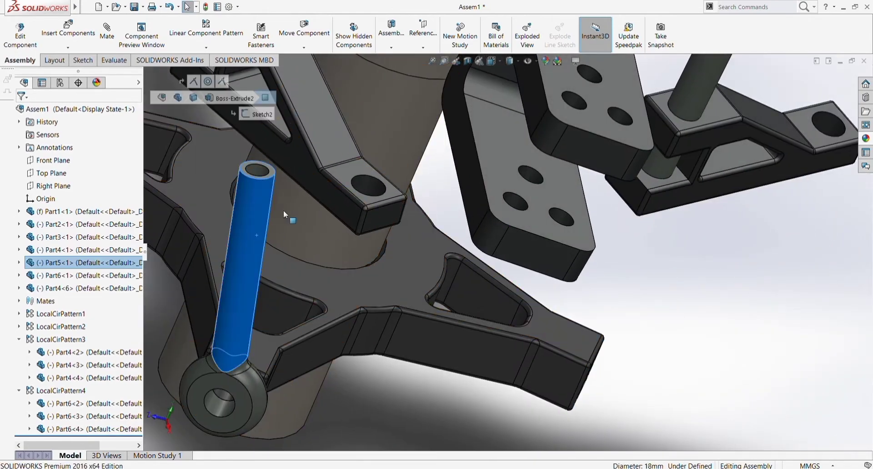
ctrl+click(377, 189)
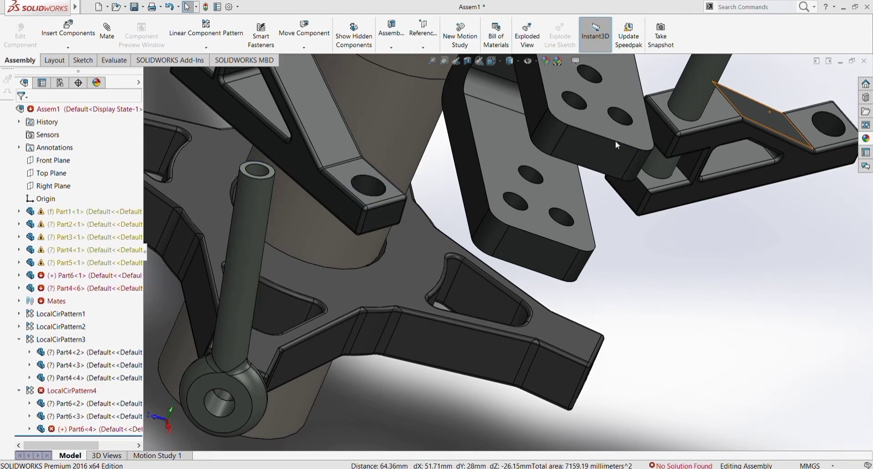
click(68, 429)
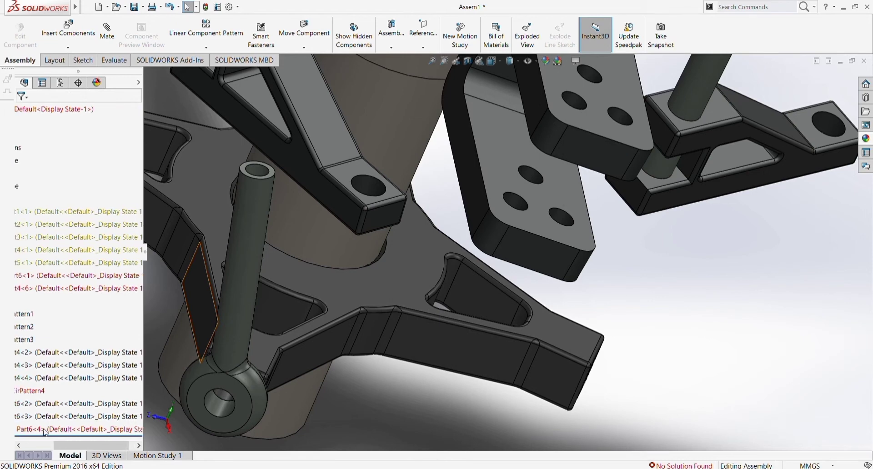
scroll(395, 391, up, 5)
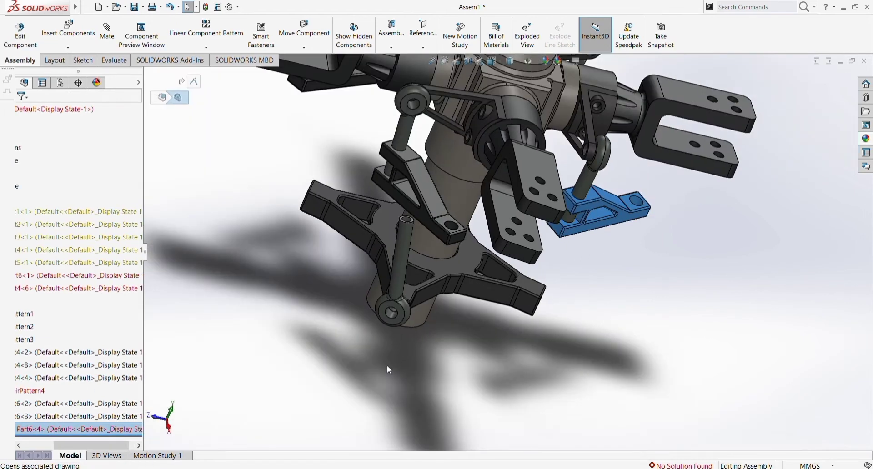
click(273, 353)
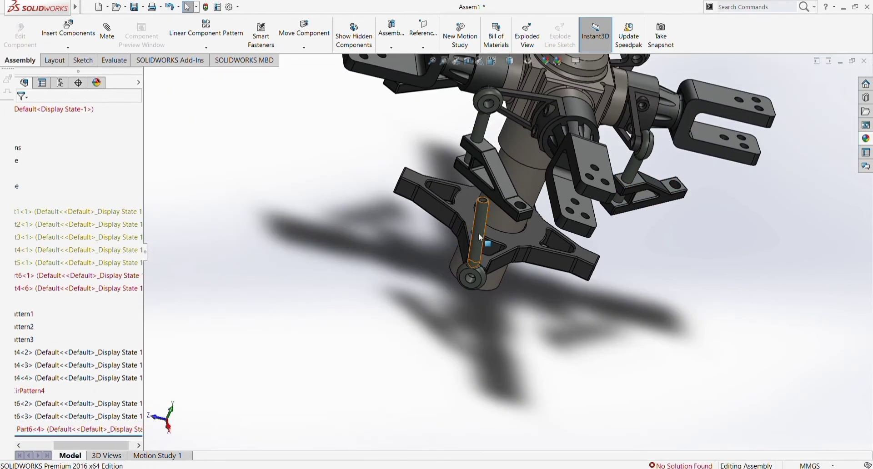
click(33, 392)
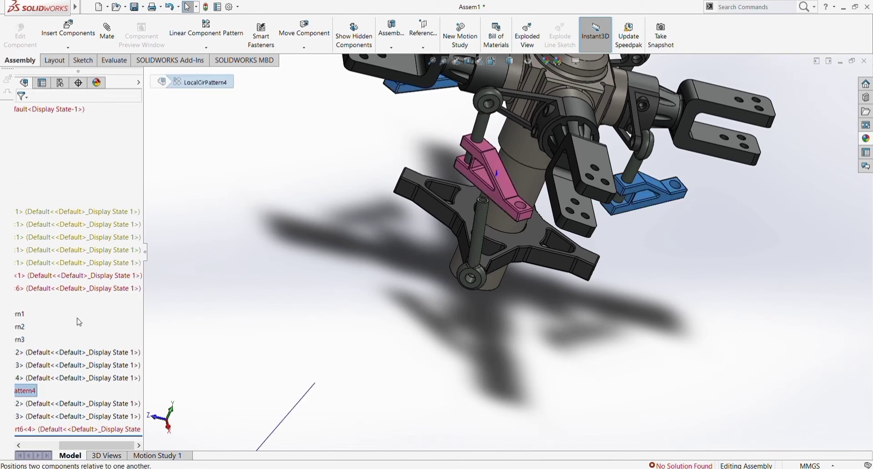
drag(145, 261, 211, 261)
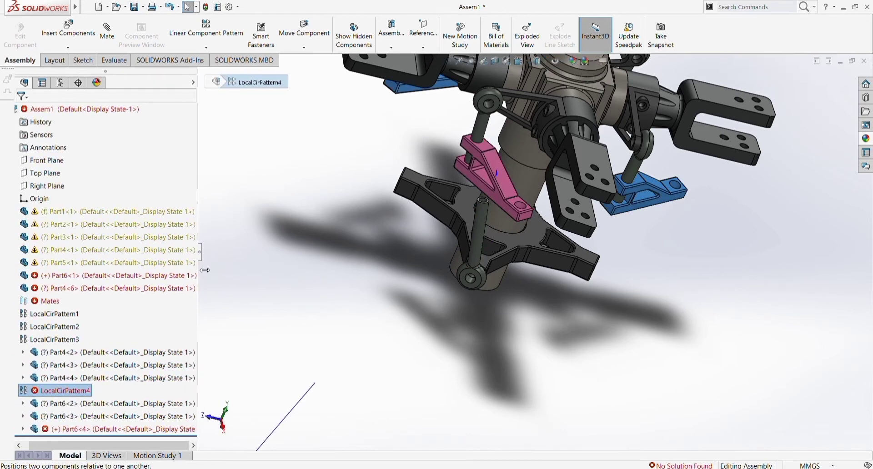
click(20, 339)
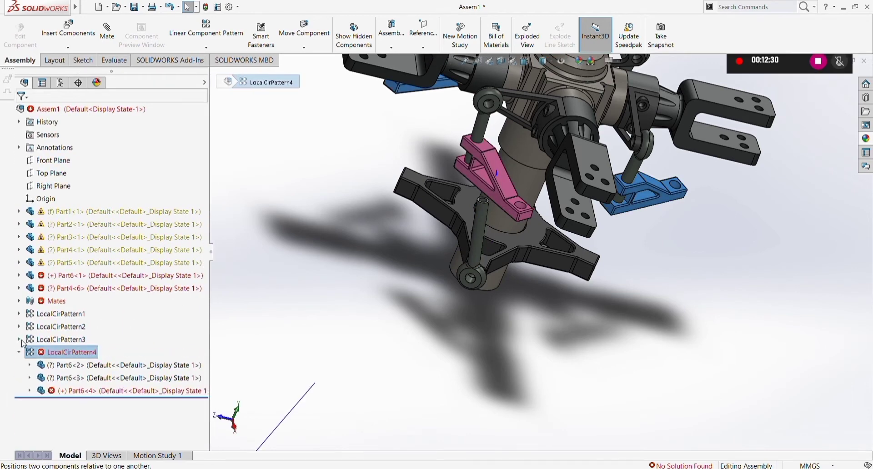
- Delete the conflicting Coincident6 mate (Part6<4>, Part4<6>) from the Mates folder
click(19, 301)
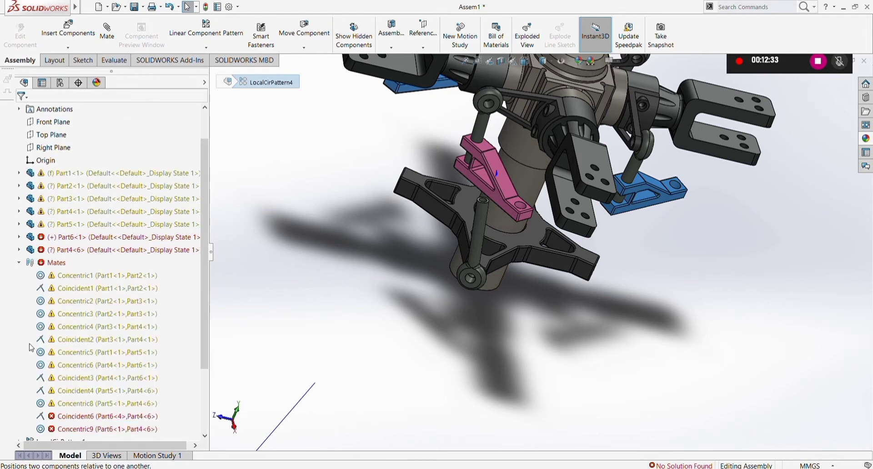
scroll(102, 350, down, 3)
click(101, 333)
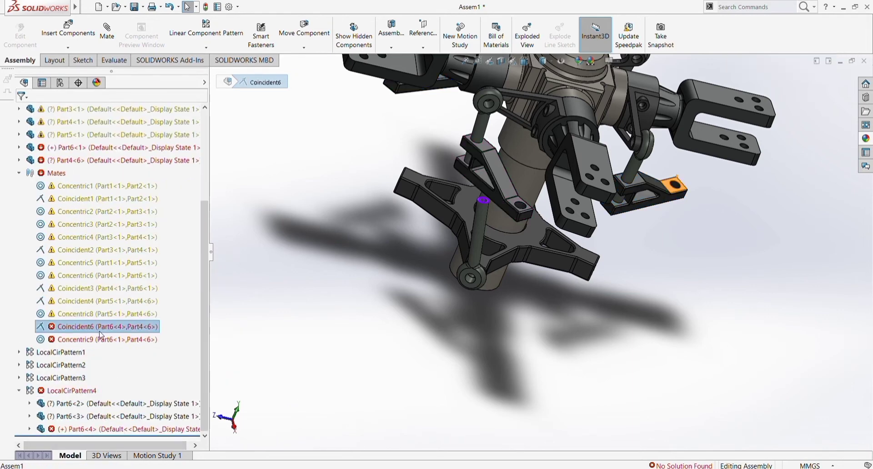
key(Delete)
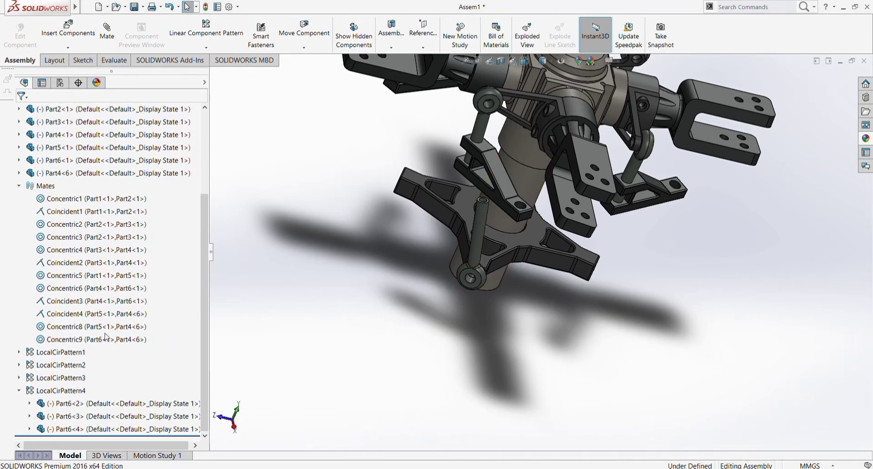
click(106, 337)
click(314, 279)
- Mate the pin's top face coincident to the Part6<1> upper bracket end face as Coincident7
scroll(482, 214, down, 5)
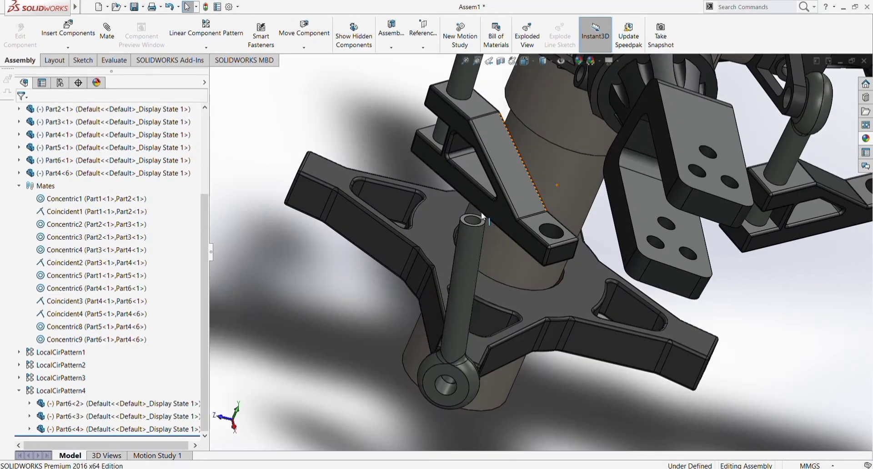
scroll(481, 225, down, 2)
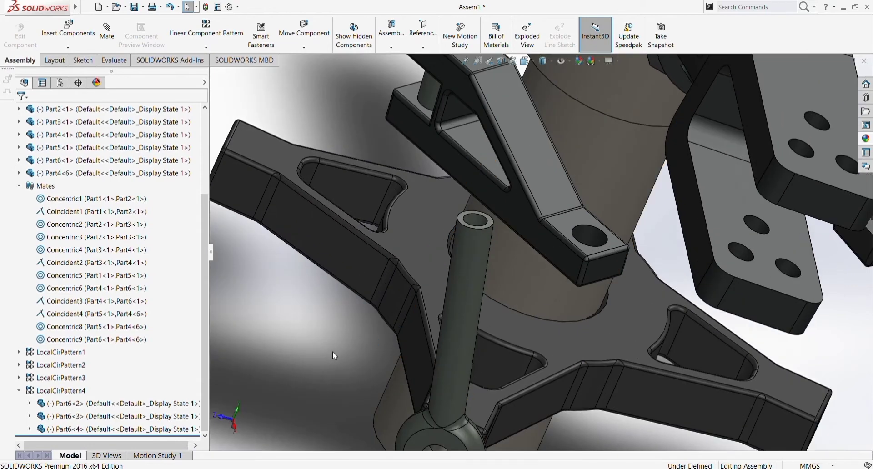
click(489, 222)
click(356, 327)
click(206, 8)
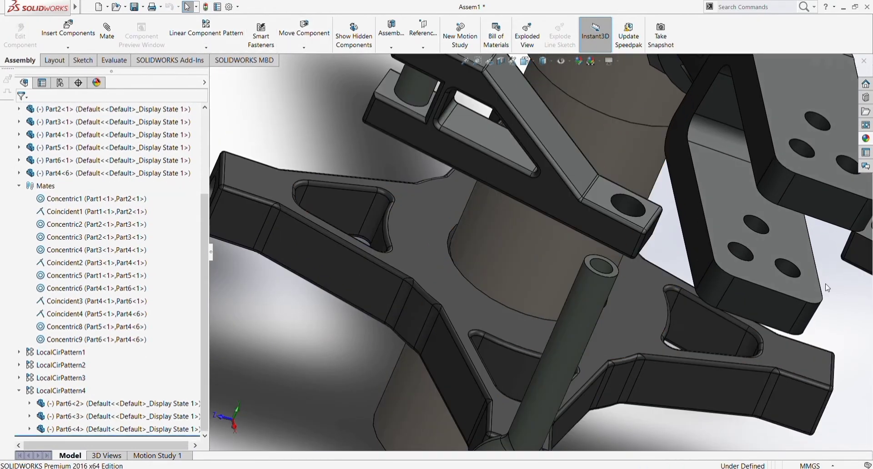
click(618, 275)
ctrl+click(628, 195)
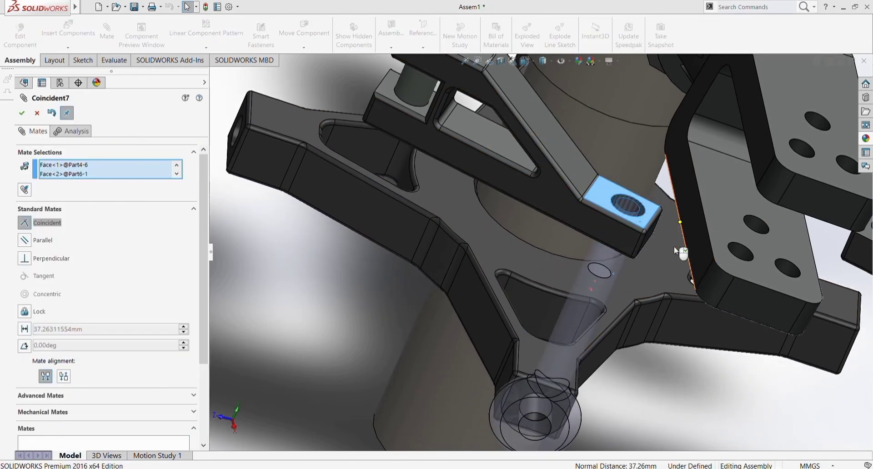
click(642, 244)
key(f)
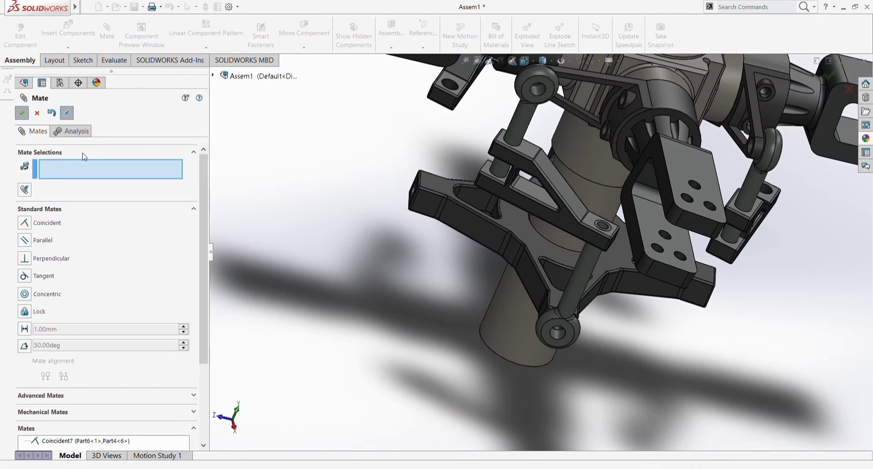
key(Escape)
middle_drag(421, 336, 384, 296)
scroll(580, 149, down, 2)
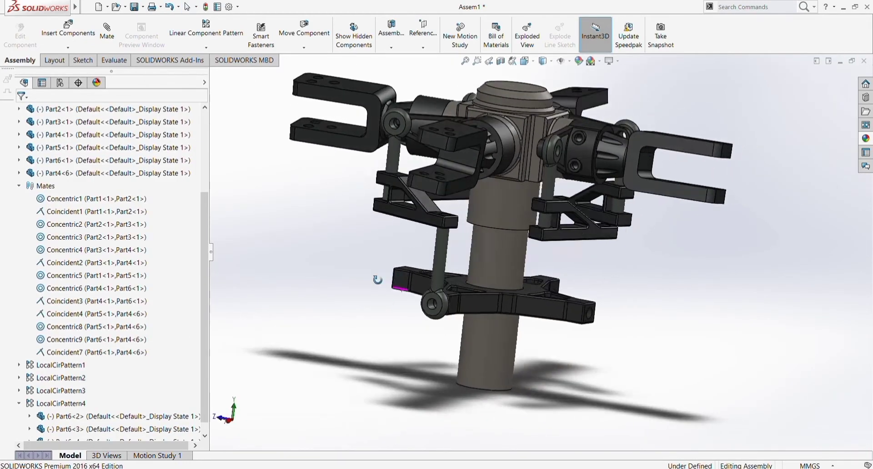
- Circular-pattern link rod Part4<6> into 4 copies about the central shaft's circular edge
click(385, 295)
click(350, 296)
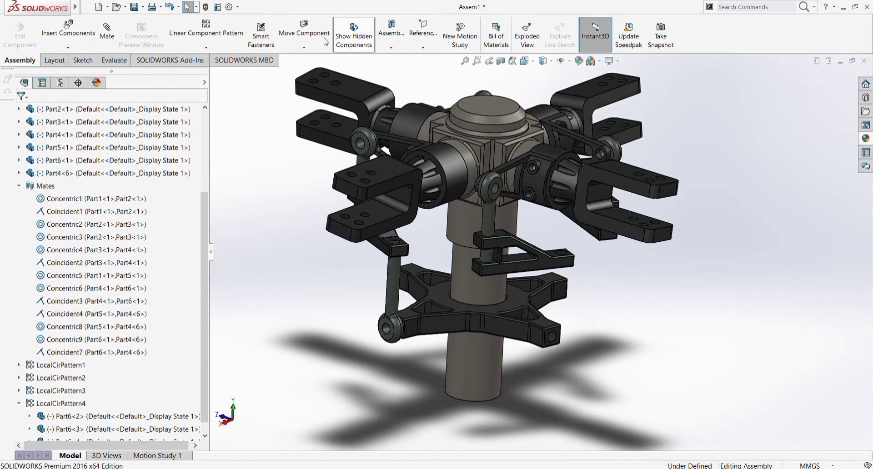
click(225, 67)
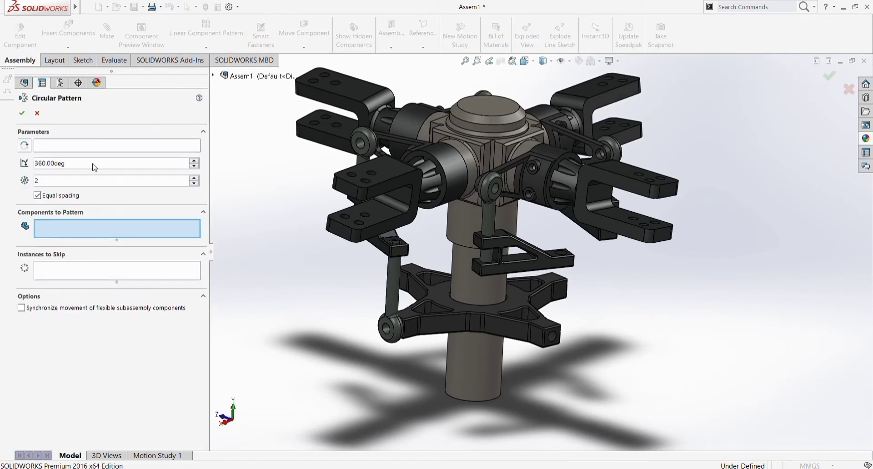
click(470, 280)
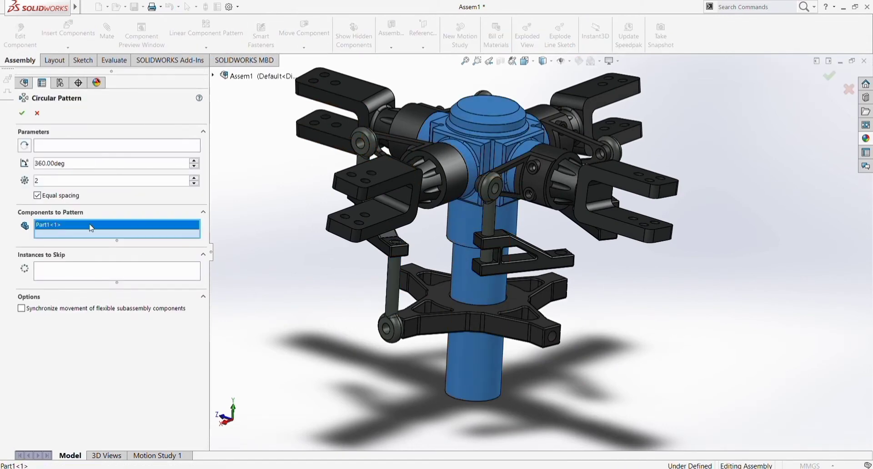
key(Delete)
click(59, 147)
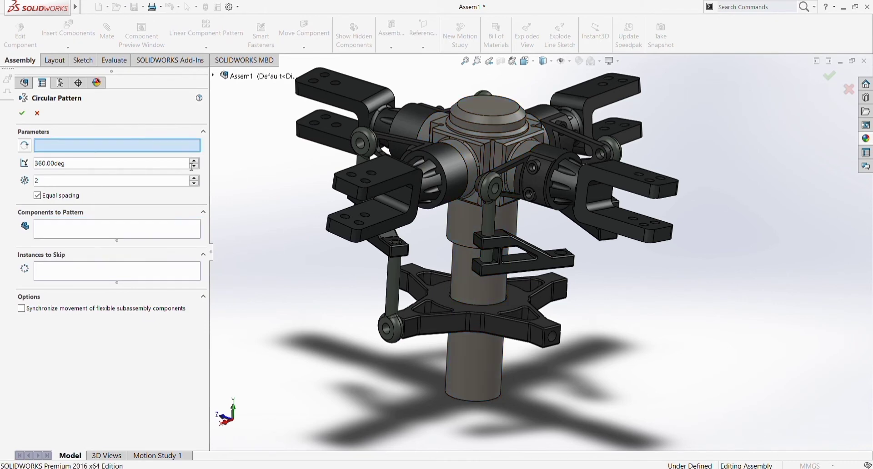
click(487, 400)
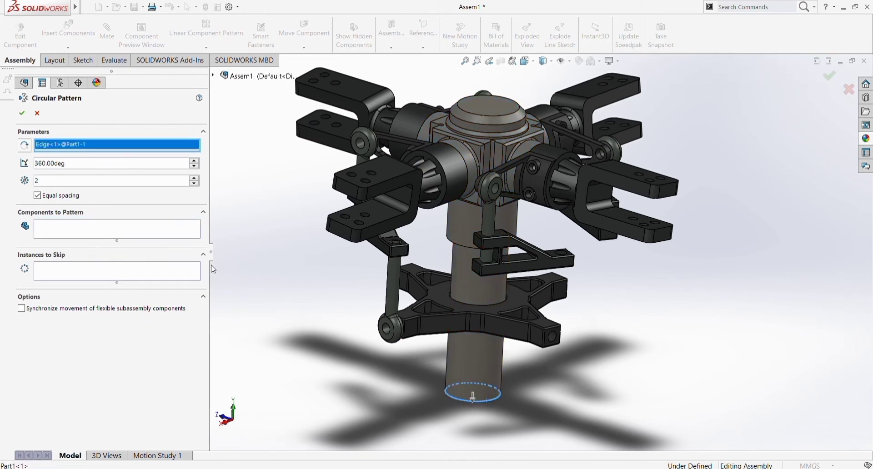
click(81, 229)
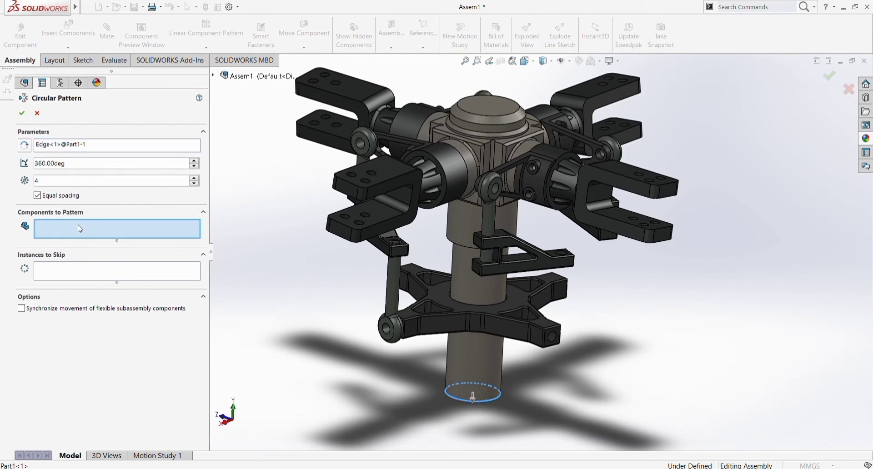
click(388, 301)
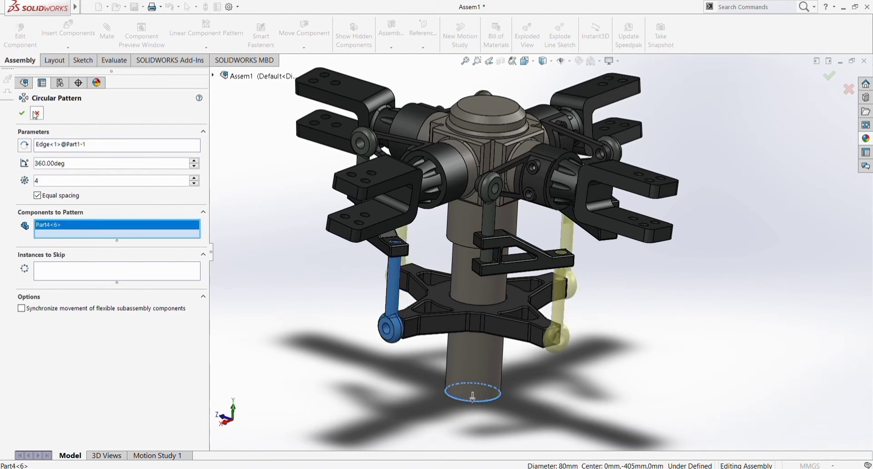
key(Return)
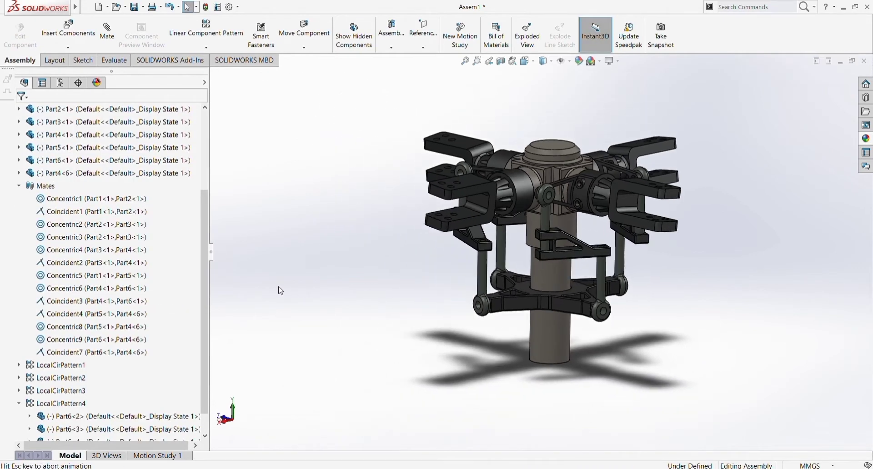
middle_drag(672, 253, 591, 246)
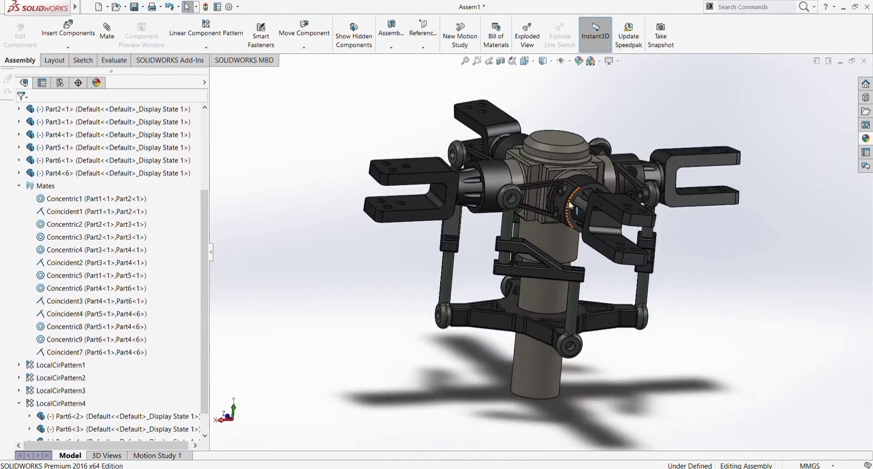
scroll(445, 230, down, 3)
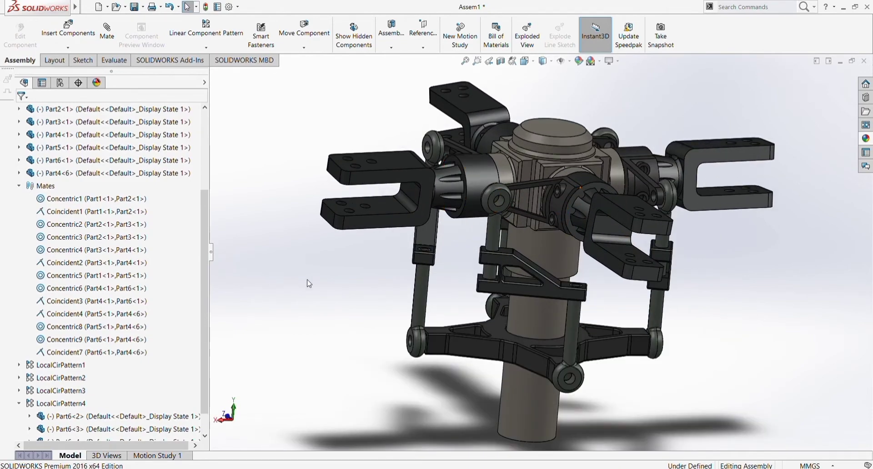
mouse_move(309, 283)
middle_down()
mouse_move(595, 148)
mouse_move(379, 349)
middle_up()
scroll(379, 349, down, 2)
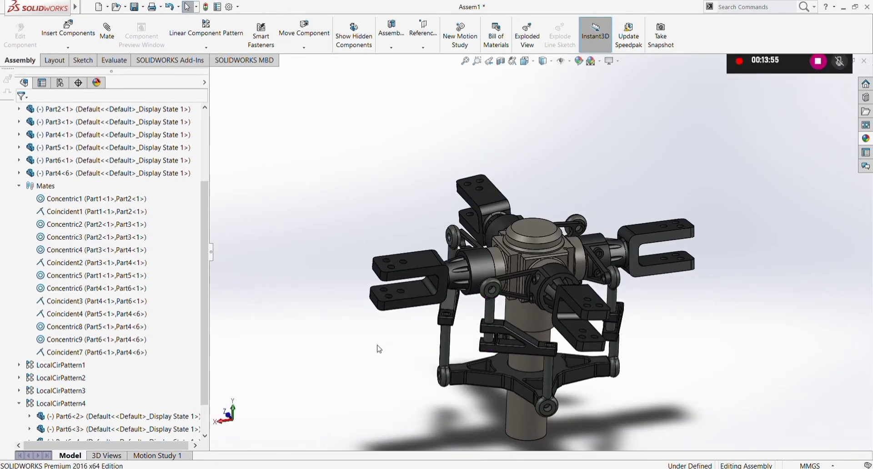
scroll(516, 302, down, 2)
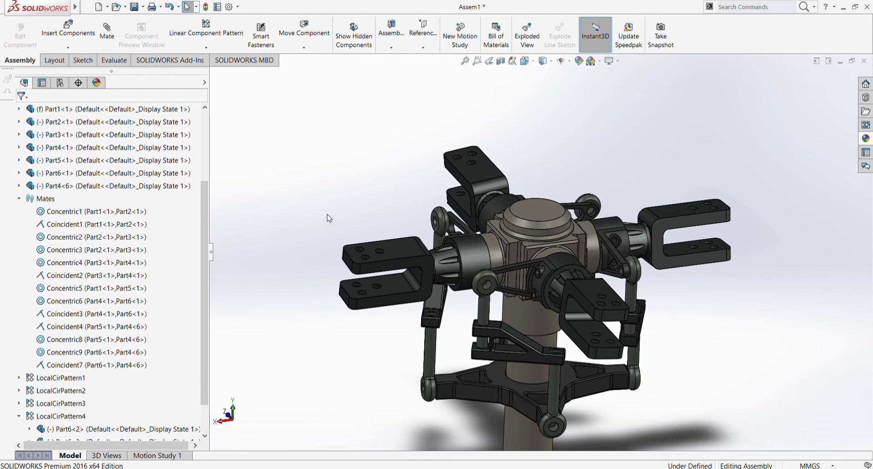
scroll(511, 354, up, 5)
scroll(519, 339, down, 5)
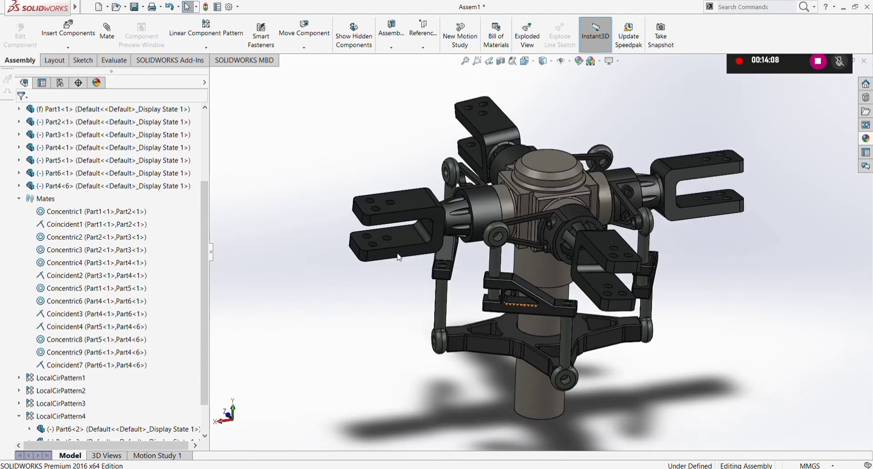
mouse_move(372, 166)
middle_down()
mouse_move(369, 211)
mouse_move(424, 219)
middle_up()
scroll(424, 219, up, 3)
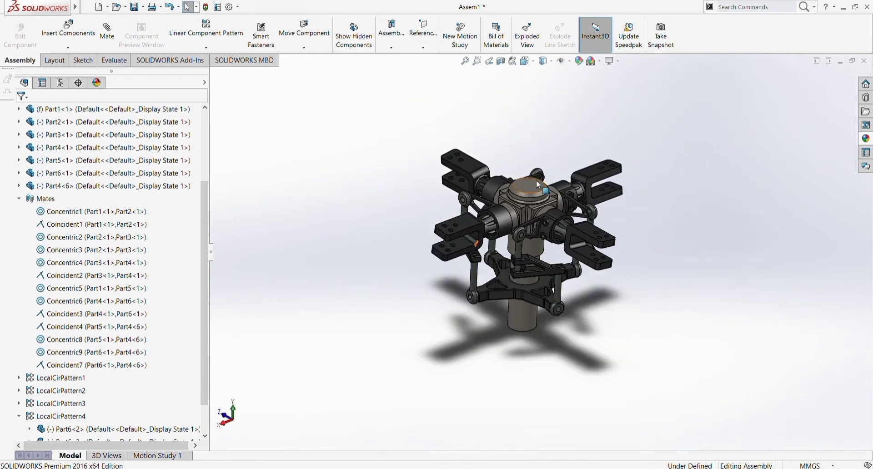
scroll(313, 387, down, 3)
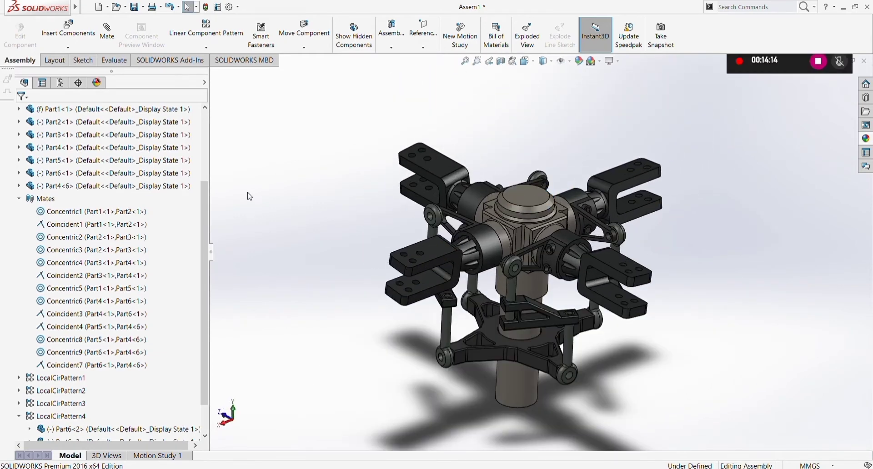
- Insert rotor blade Part7 into the assembly and swing it next to the hub arm
click(92, 36)
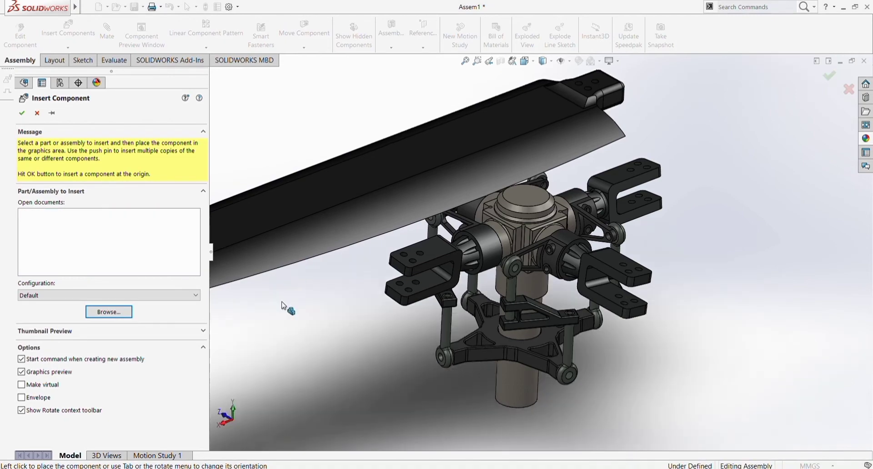
click(331, 327)
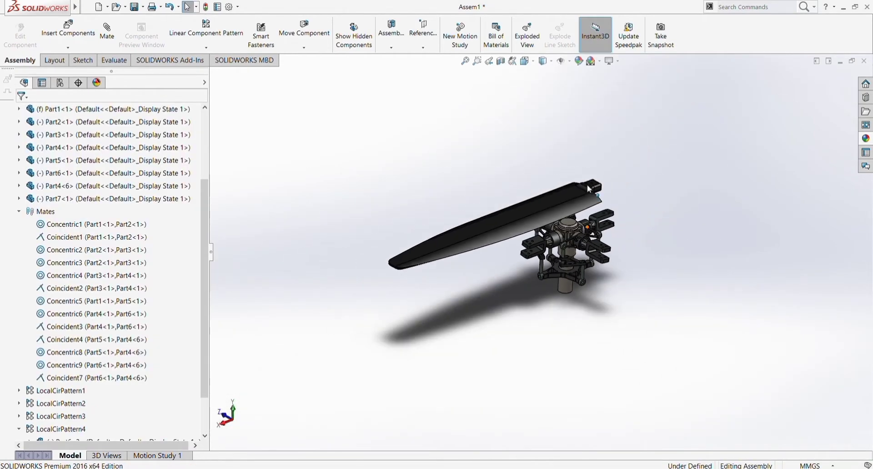
scroll(589, 189, down, 2)
scroll(595, 192, down, 2)
scroll(604, 196, down, 2)
scroll(616, 203, down, 1)
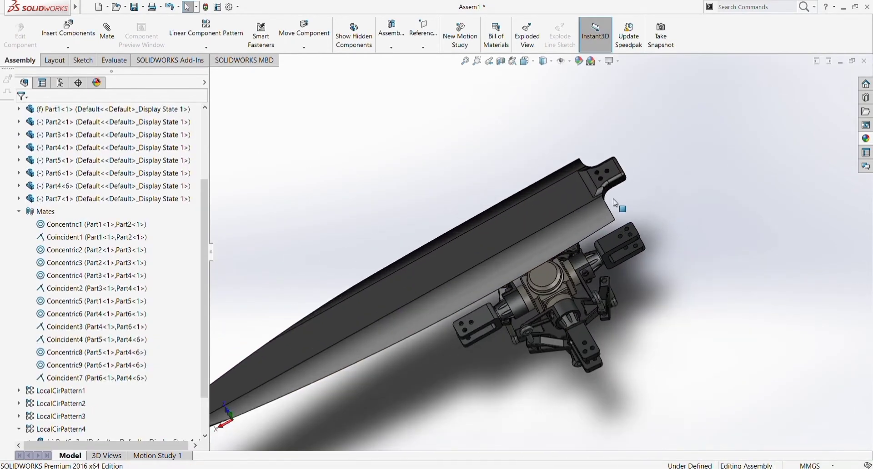
mouse_move(616, 203)
mouse_down()
mouse_move(501, 365)
mouse_move(490, 249)
mouse_up()
- Make the blade's bolt hole concentric with the matching hub arm hole
scroll(490, 249, down, 3)
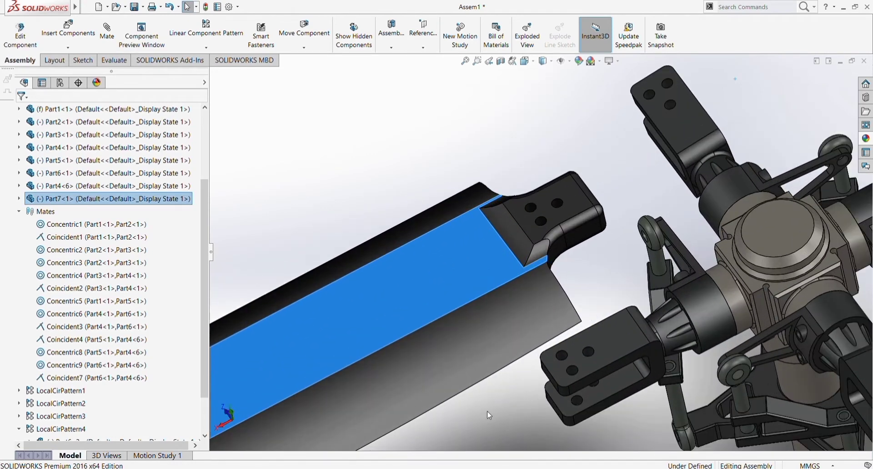
click(488, 414)
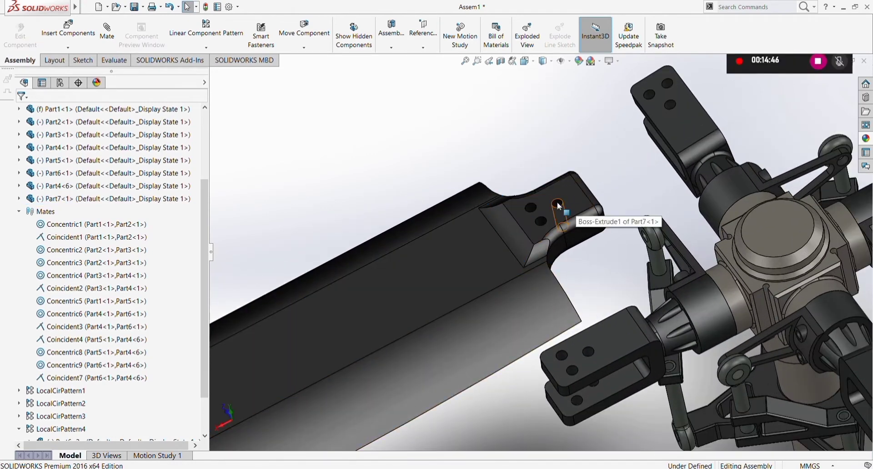
click(557, 203)
ctrl+click(588, 354)
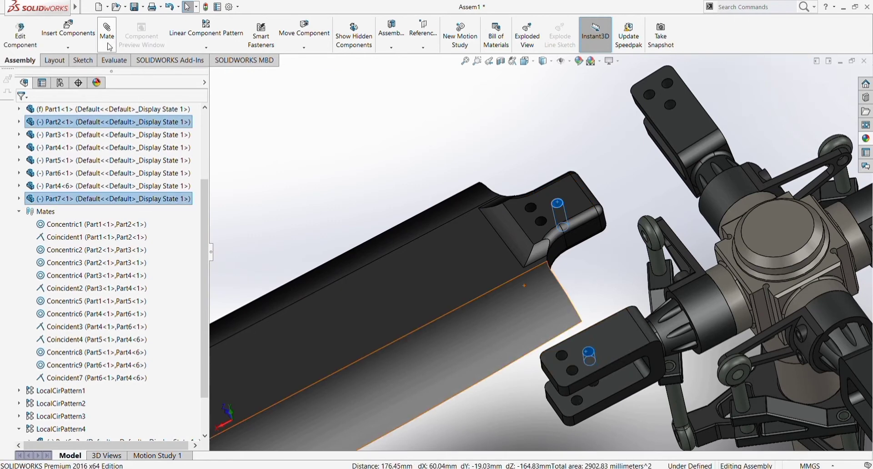
click(452, 197)
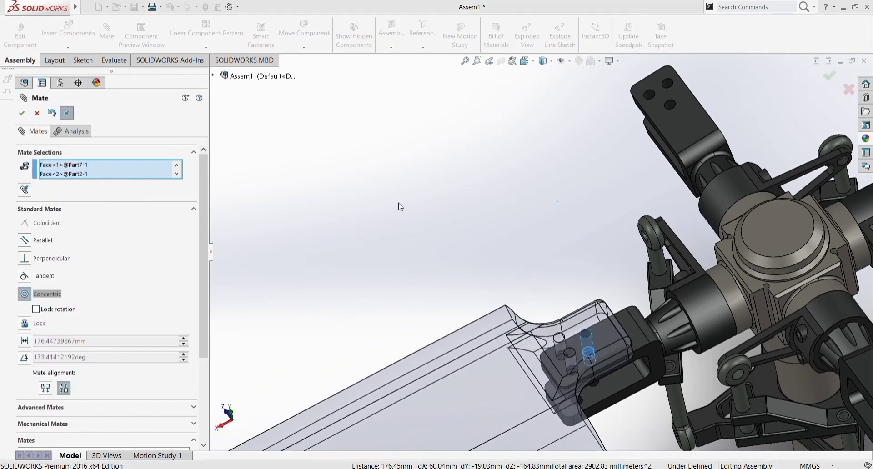
click(399, 208)
- Mate the blade root's flat face coincident to the hub arm face
mouse_move(456, 359)
middle_down()
mouse_move(410, 276)
mouse_move(560, 310)
mouse_move(577, 355)
middle_up()
click(561, 257)
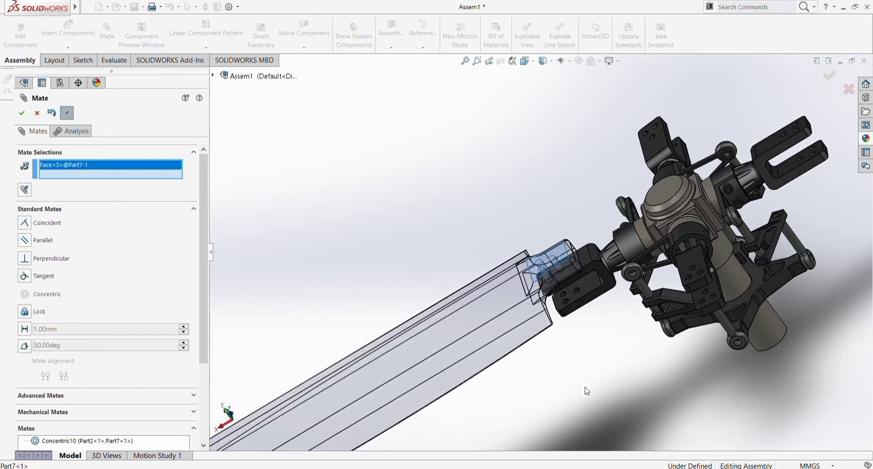
mouse_move(585, 444)
middle_down()
mouse_move(532, 312)
mouse_move(477, 211)
middle_up()
click(477, 212)
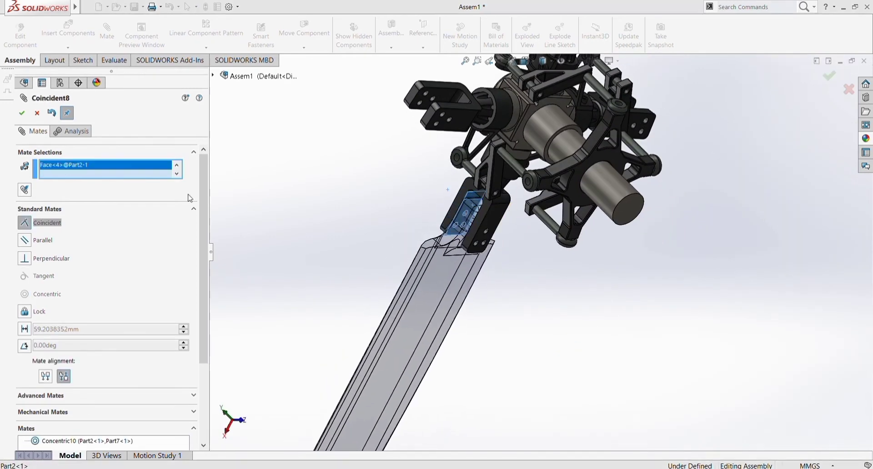
key(Return)
scroll(408, 251, up, 3)
mouse_move(408, 251)
middle_down()
mouse_move(377, 302)
mouse_move(378, 238)
mouse_move(432, 355)
mouse_move(562, 201)
mouse_move(548, 205)
middle_up()
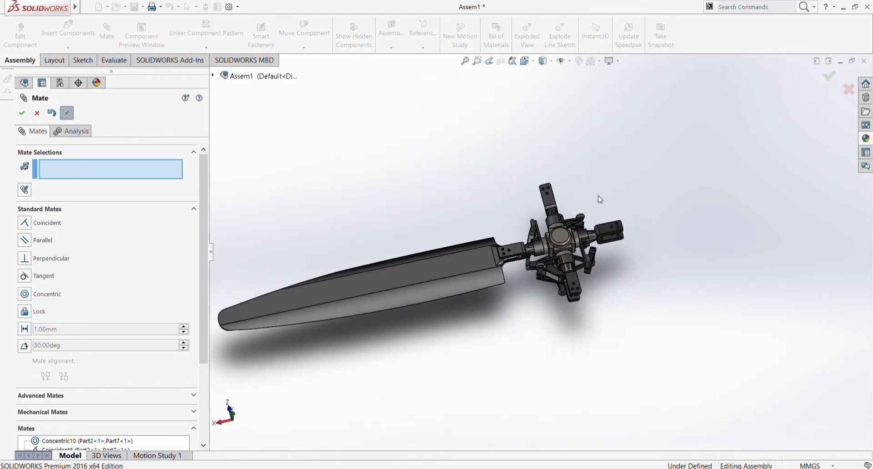
click(23, 117)
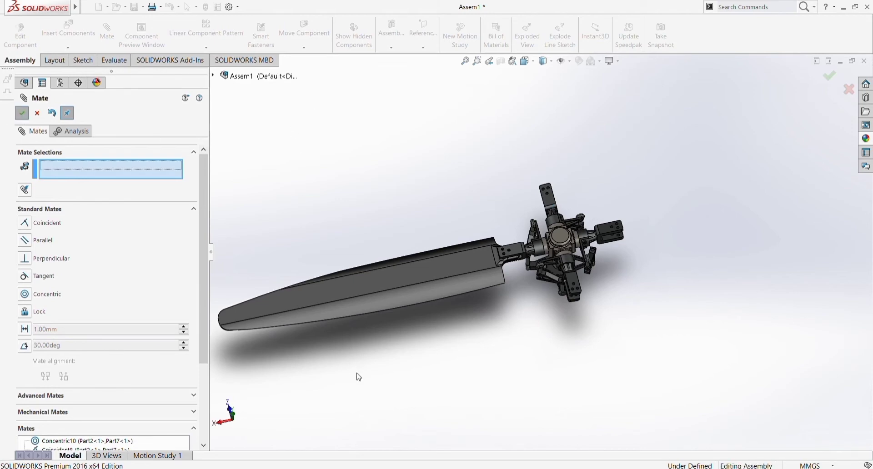
mouse_move(427, 367)
middle_down()
mouse_move(464, 267)
mouse_move(432, 224)
mouse_move(534, 331)
middle_up()
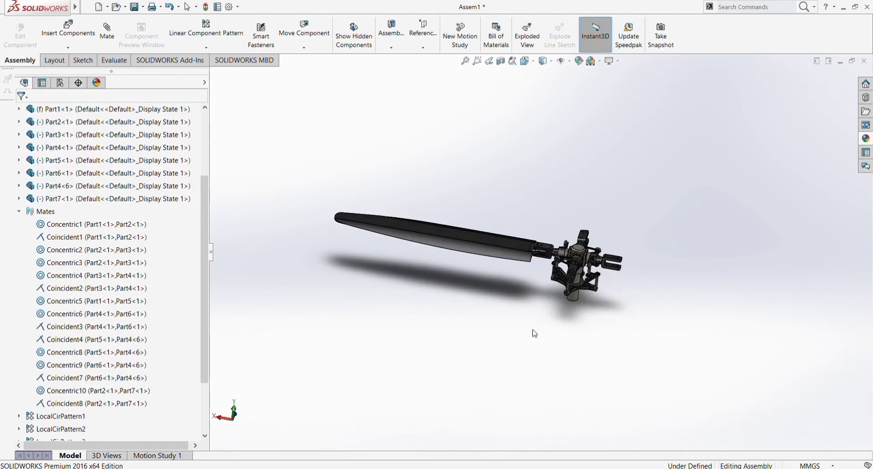
- Circular-pattern blade Part7 into 4 instances over 360° about the hub's circular edge
scroll(534, 332, down, 3)
scroll(444, 304, down, 3)
mouse_move(444, 304)
middle_down()
mouse_move(483, 320)
mouse_move(439, 360)
mouse_move(485, 285)
middle_up()
click(200, 68)
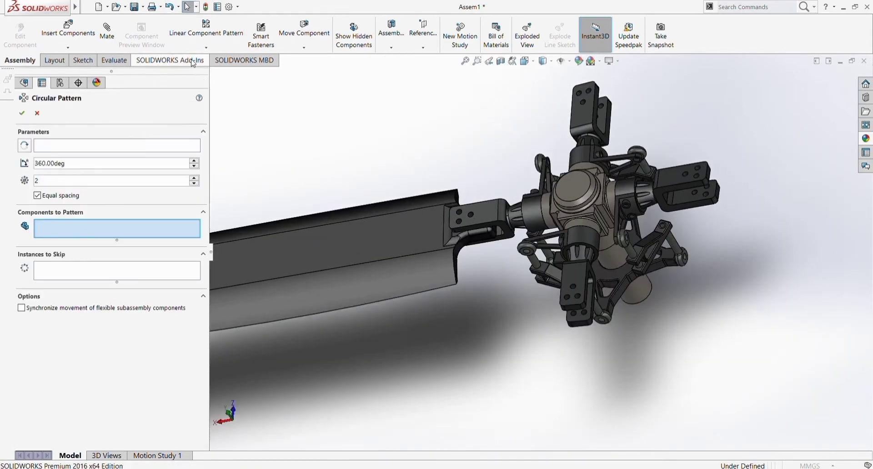
click(584, 203)
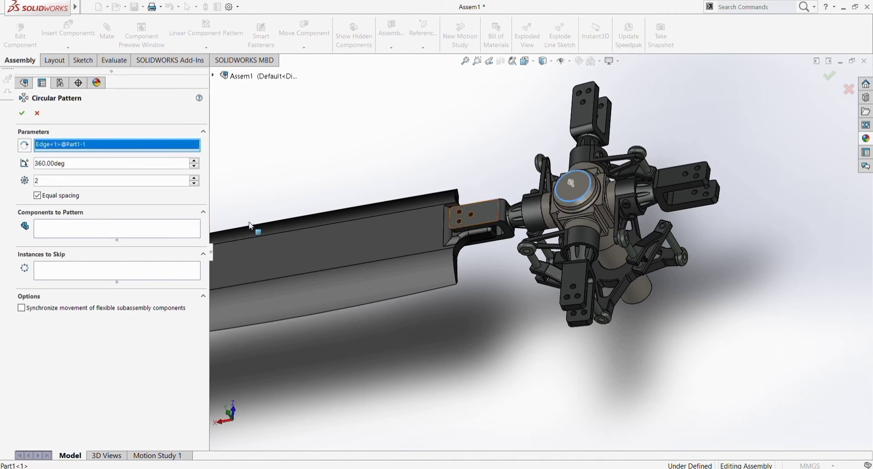
click(161, 233)
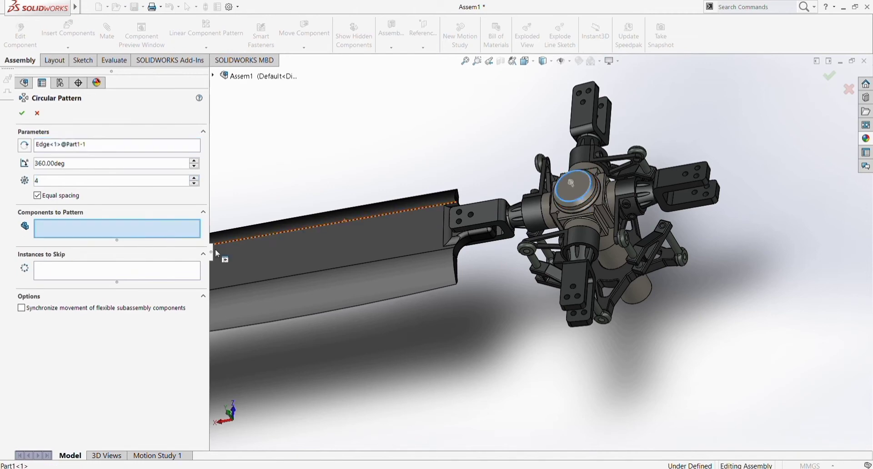
click(288, 273)
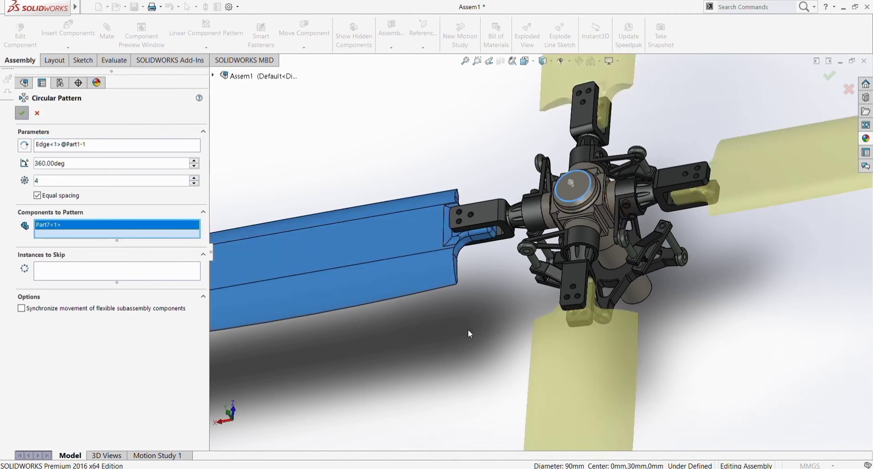
key(Return)
key(ctrl+7)
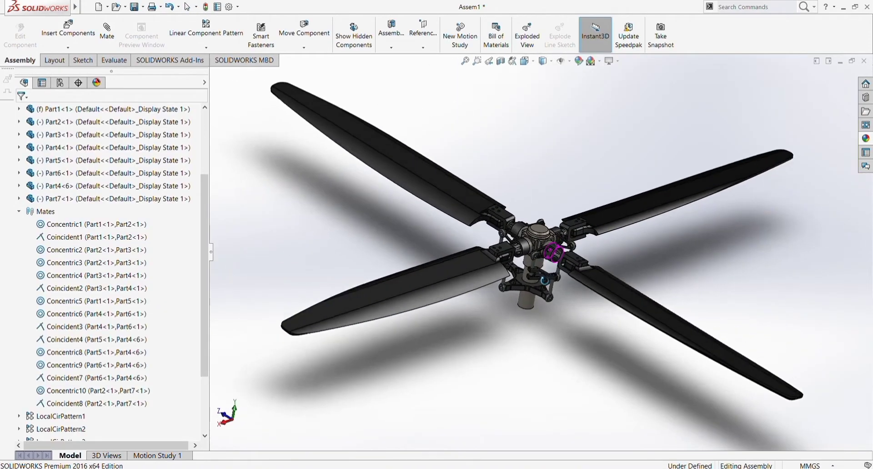
middle_drag(544, 281, 530, 291)
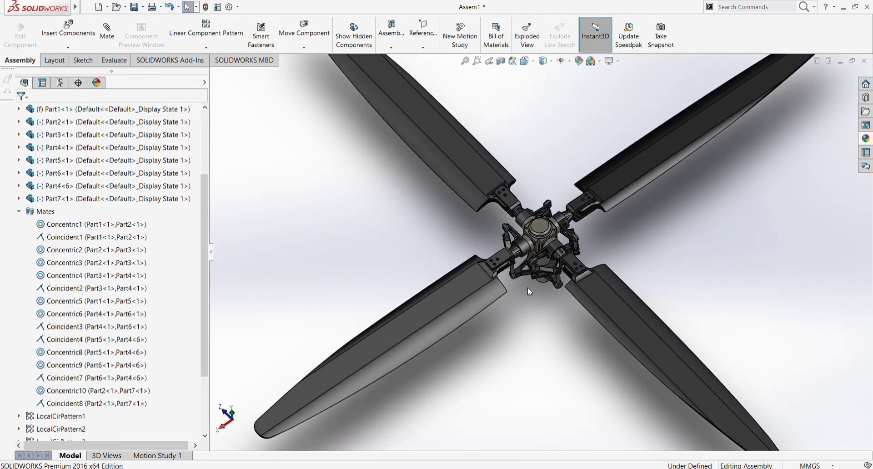
scroll(529, 250, up, 3)
scroll(518, 358, down, 5)
mouse_move(519, 358)
middle_down()
mouse_move(538, 241)
mouse_move(528, 333)
mouse_move(530, 318)
middle_up()
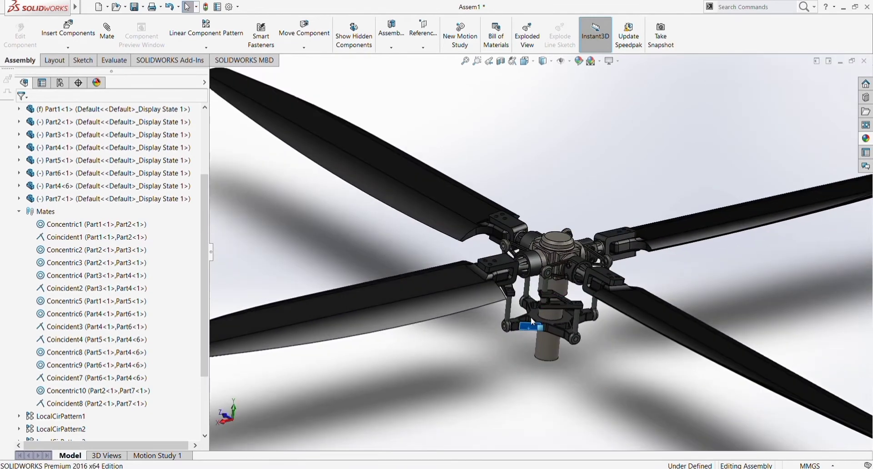
mouse_move(531, 320)
mouse_down()
mouse_move(533, 340)
mouse_move(479, 354)
mouse_up()
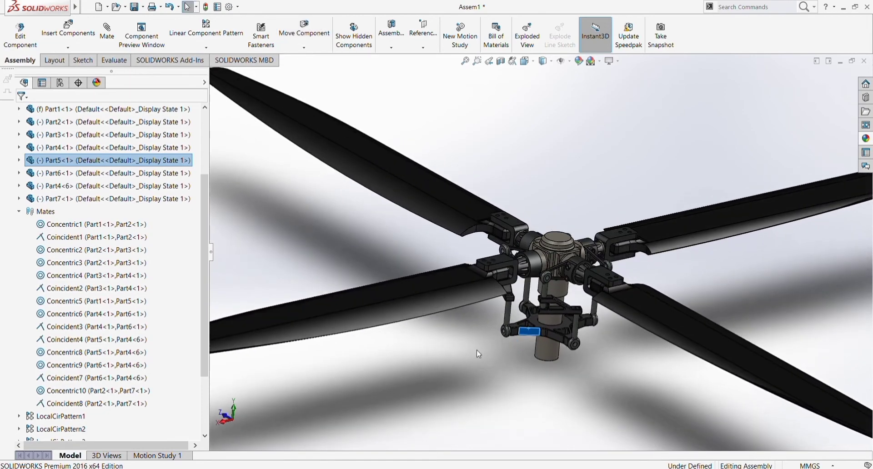
click(479, 354)
mouse_move(479, 354)
middle_down()
mouse_move(556, 298)
mouse_move(487, 345)
mouse_move(494, 404)
mouse_move(583, 266)
middle_up()
scroll(486, 345, down, 5)
scroll(583, 266, down, 3)
scroll(547, 299, down, 3)
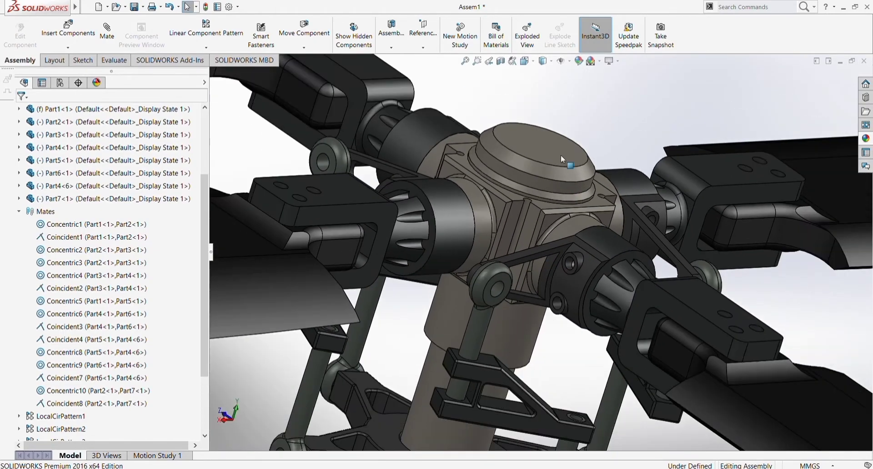
mouse_move(563, 159)
middle_down()
mouse_move(502, 358)
mouse_move(525, 292)
middle_up()
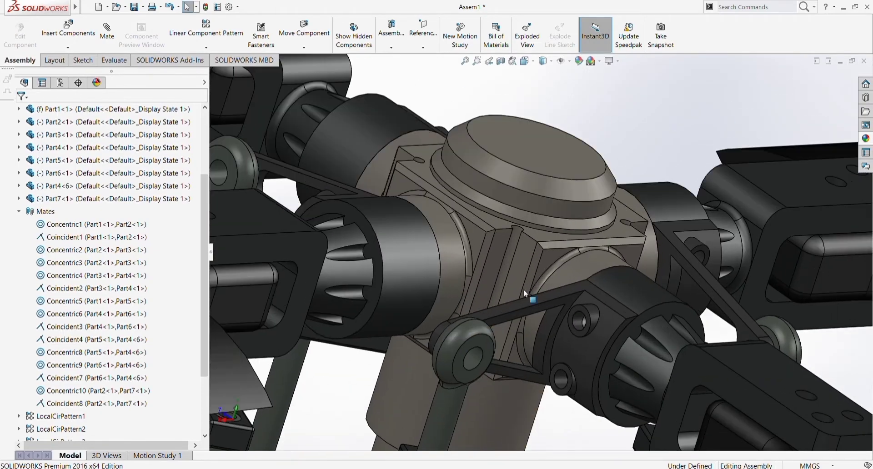
- Activate Toolbox and pick the ANSI Metric Hex Head heavy hex flange screw
click(866, 98)
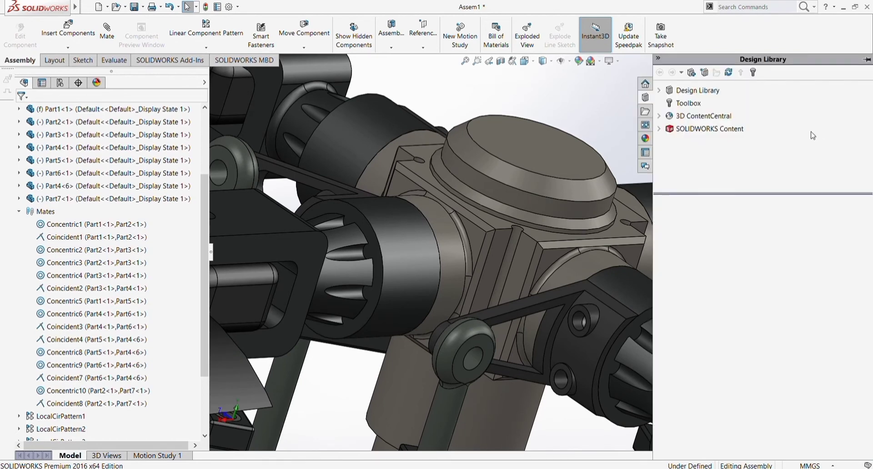
click(686, 105)
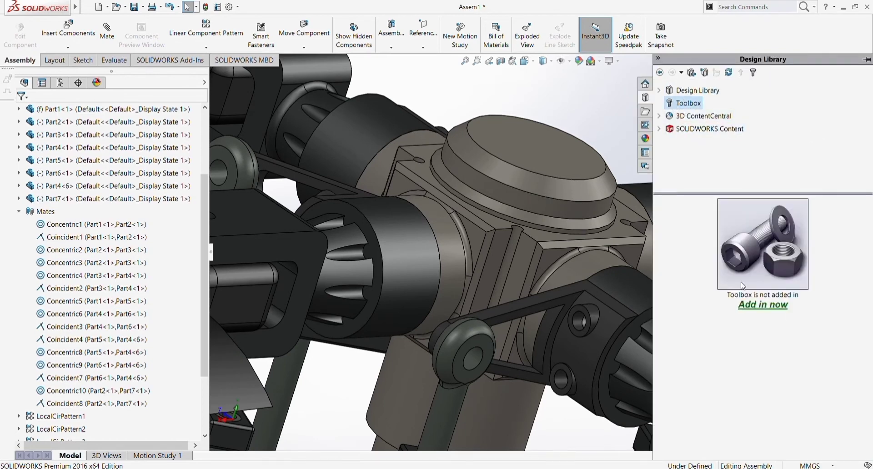
click(760, 307)
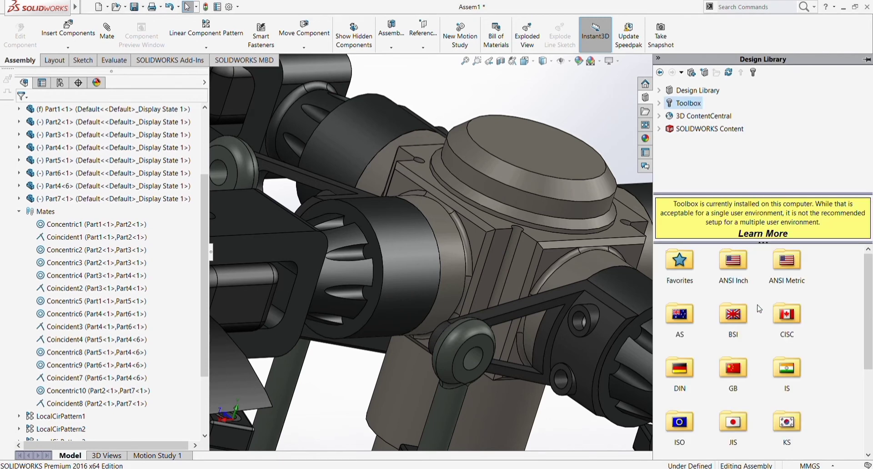
double_click(789, 270)
double_click(730, 275)
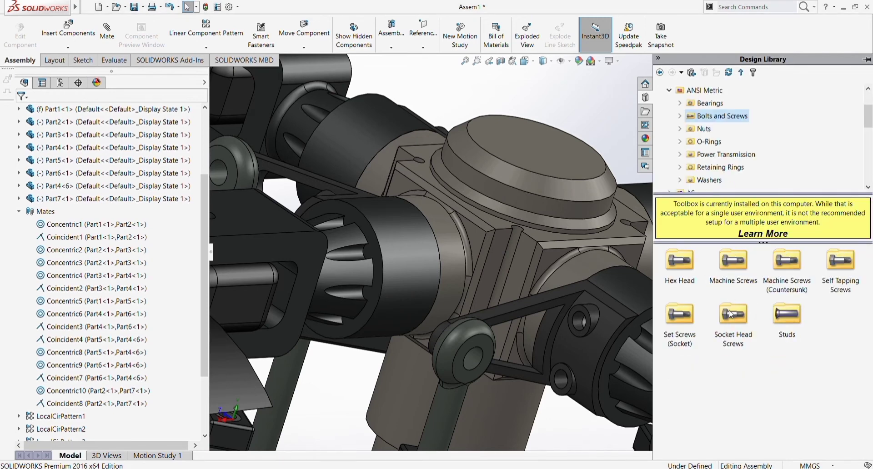
double_click(689, 283)
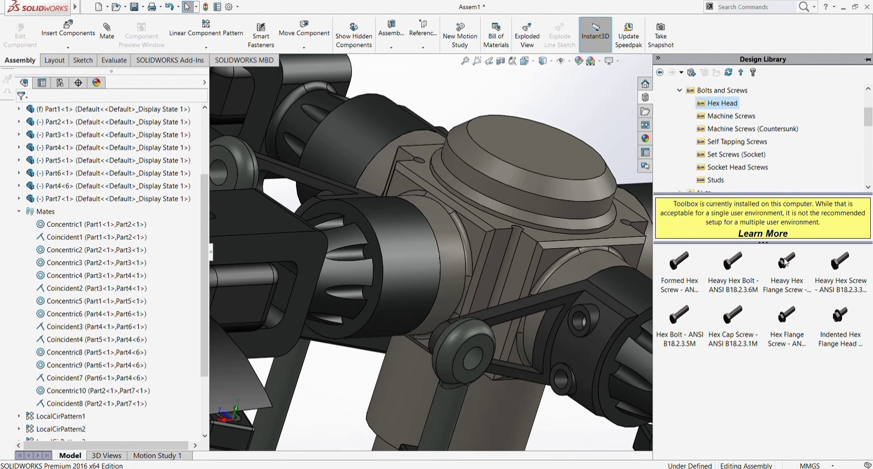
click(786, 266)
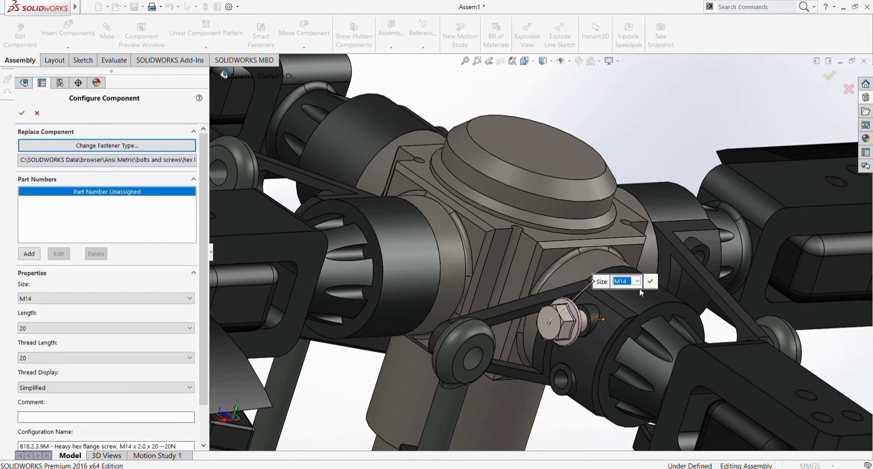
- Configure the screw as M12 x 30 mm and seat it in the upper pitch-link hole
scroll(626, 281, up, 1)
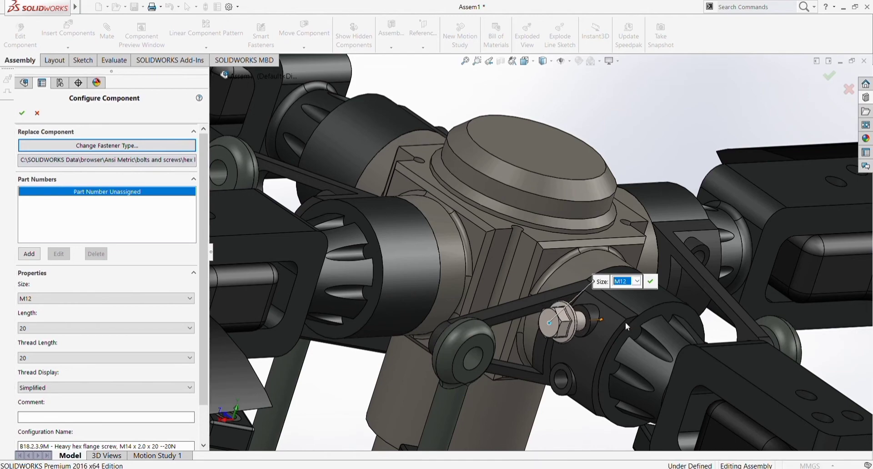
mouse_move(627, 291)
middle_down()
mouse_move(533, 364)
mouse_move(572, 321)
middle_up()
scroll(572, 321, down, 2)
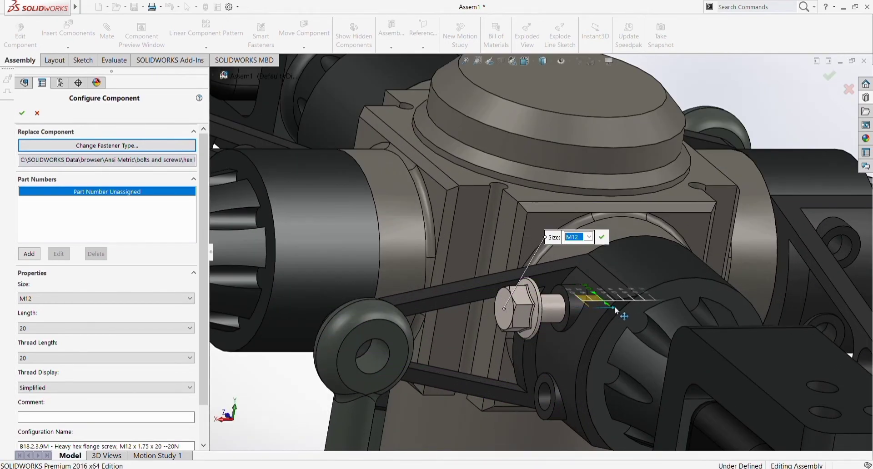
drag(614, 311, 632, 302)
scroll(556, 345, down, 1)
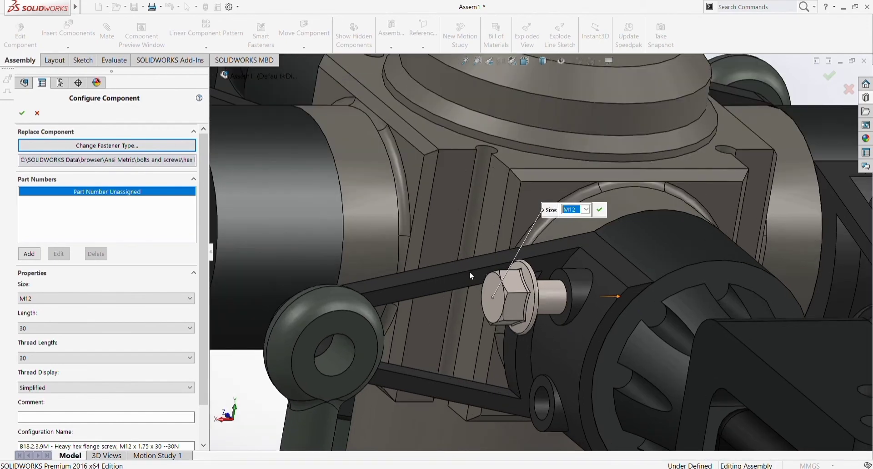
mouse_move(470, 275)
middle_down()
mouse_move(578, 381)
mouse_move(638, 228)
middle_up()
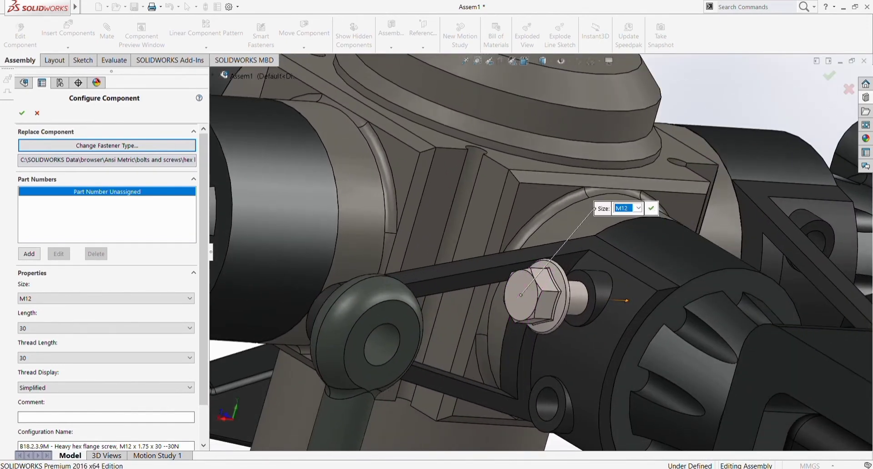
key(Return)
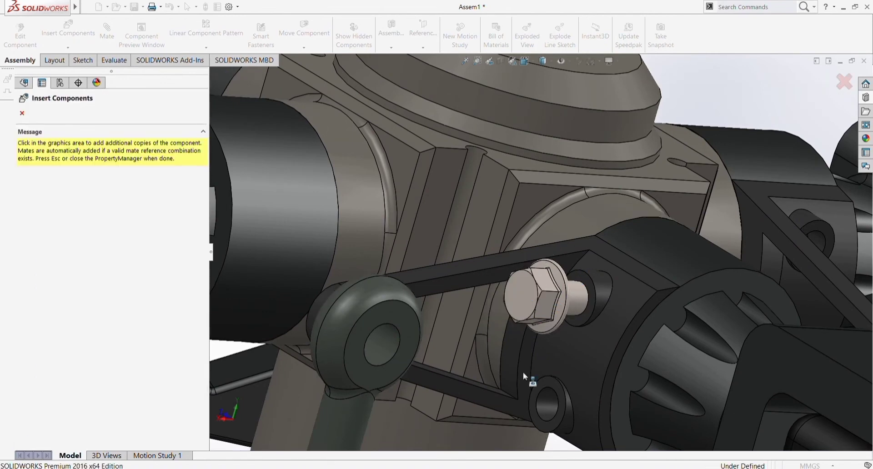
- Place a second flange screw copy in the lower link hole
click(525, 395)
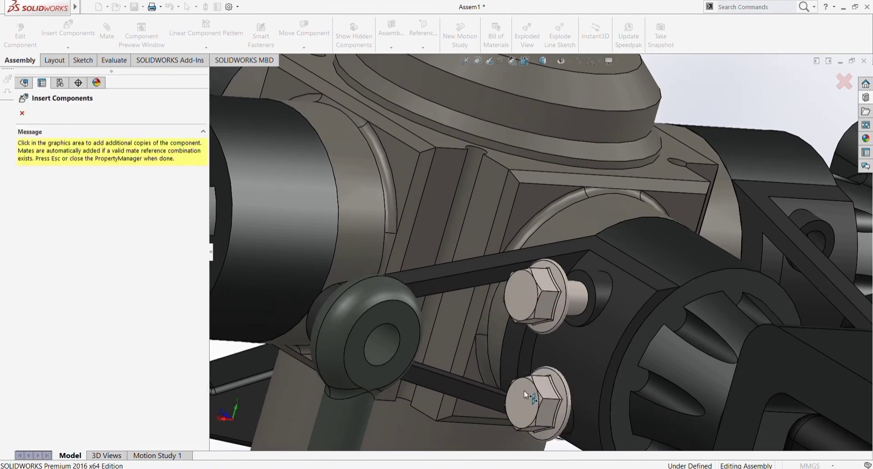
click(22, 113)
scroll(568, 361, up, 5)
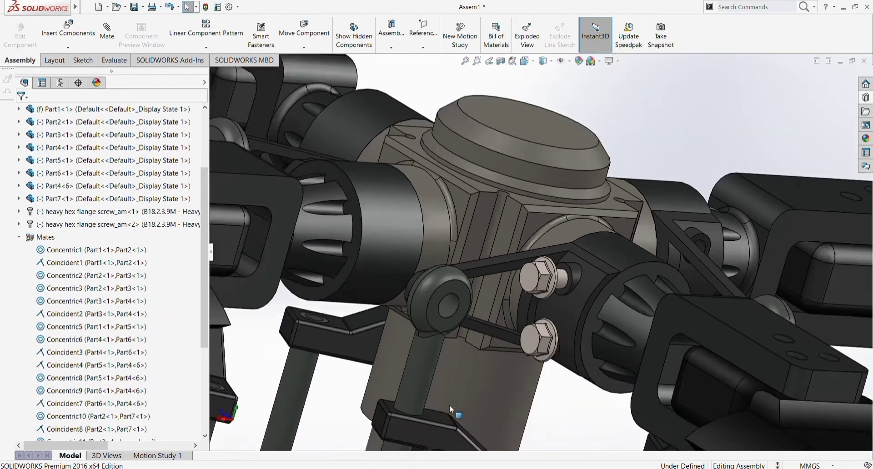
scroll(536, 361, down, 3)
scroll(569, 327, down, 2)
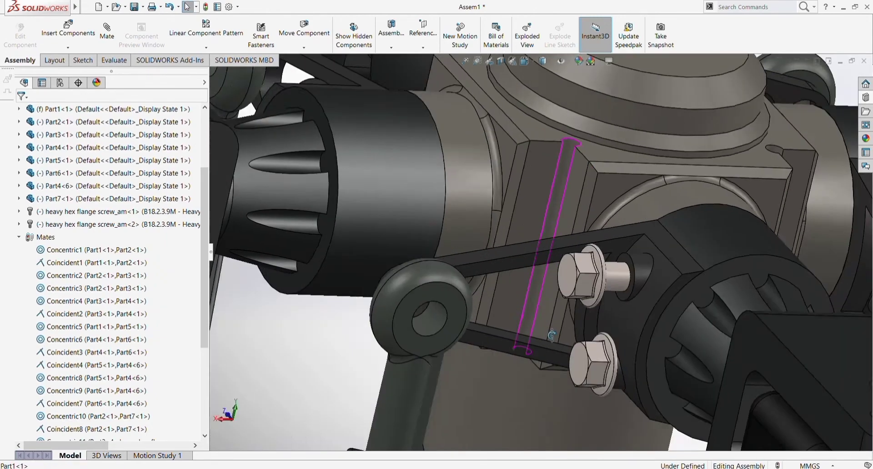
scroll(590, 318, down, 2)
scroll(664, 291, down, 2)
- Mate the upper screw's flange underside coincident with the hole face
click(664, 291)
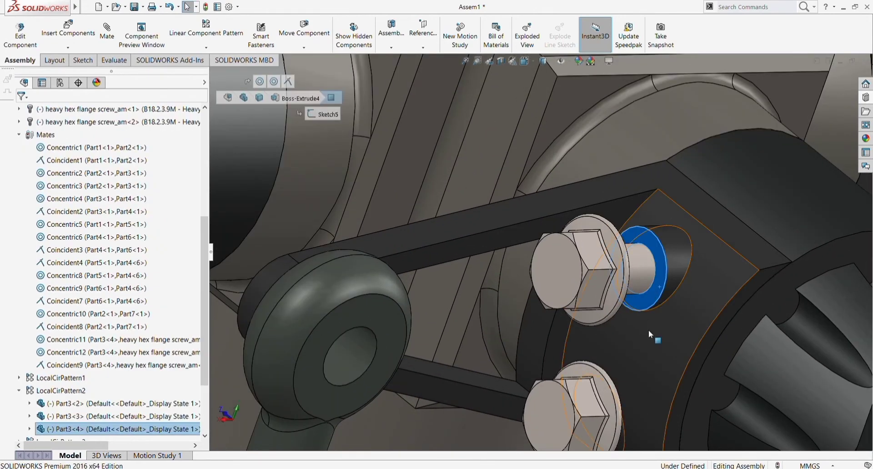
middle_drag(652, 337, 582, 272)
click(582, 273)
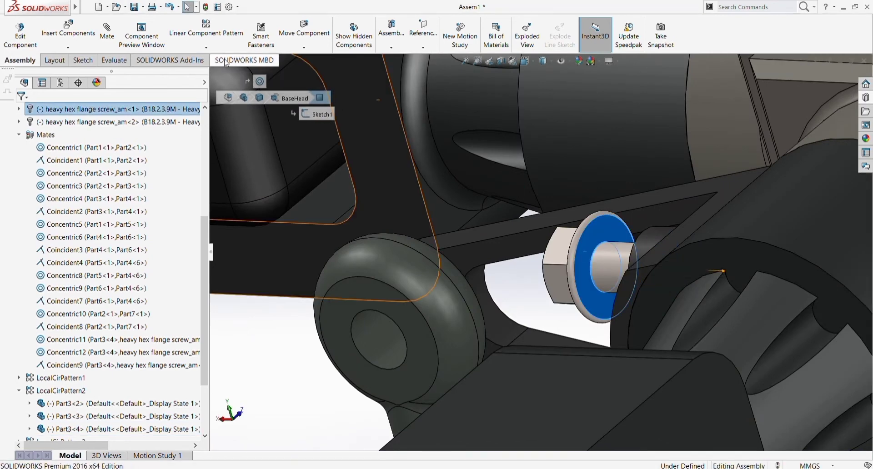
click(108, 41)
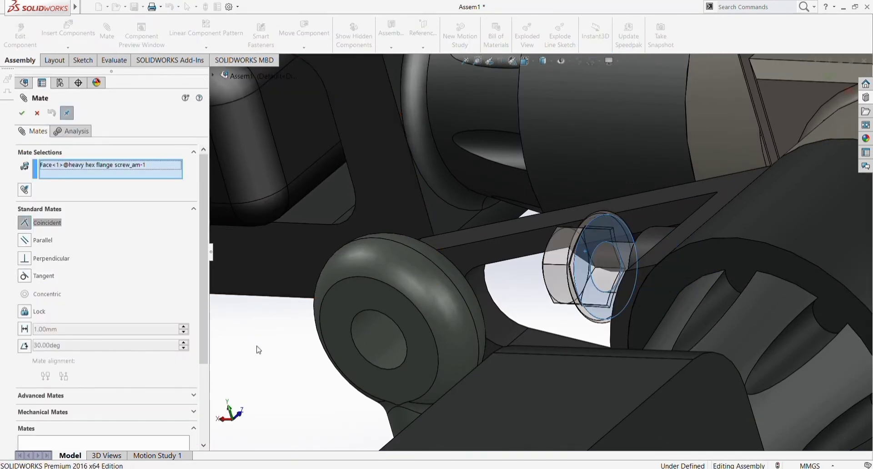
middle_drag(568, 282, 621, 266)
click(621, 266)
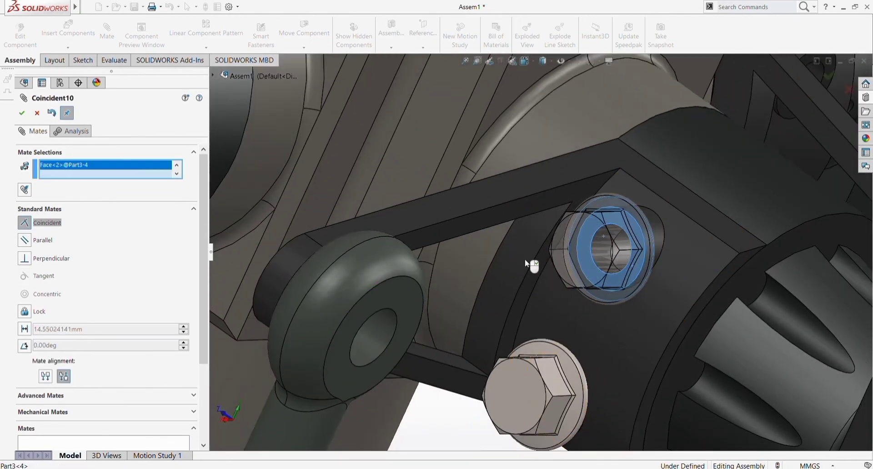
scroll(591, 311, up, 5)
scroll(568, 309, up, 5)
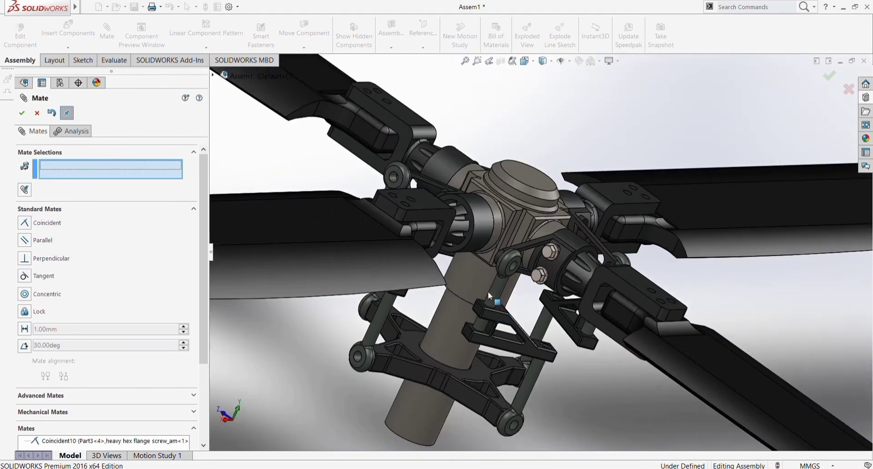
click(19, 116)
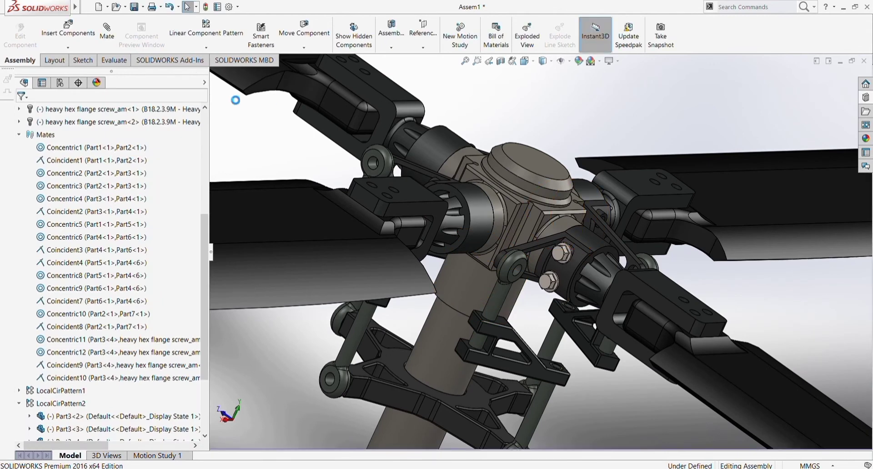
- Circular-pattern both screws into 4 instances about the hub cap edge
click(217, 71)
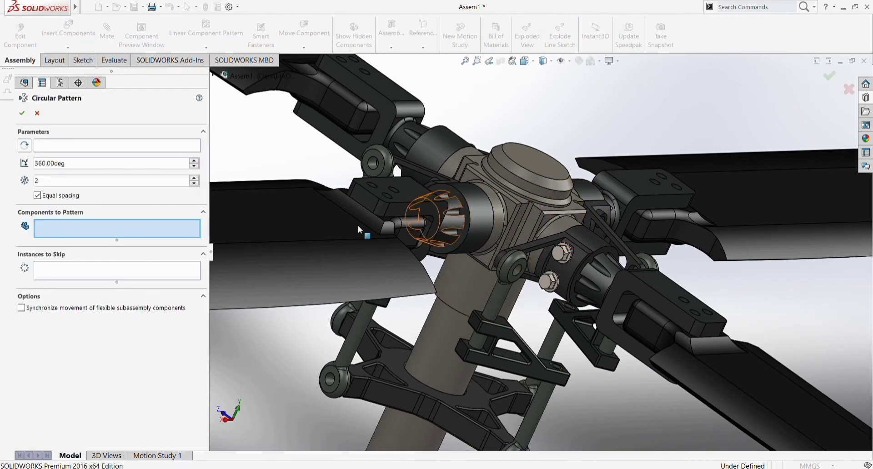
click(516, 174)
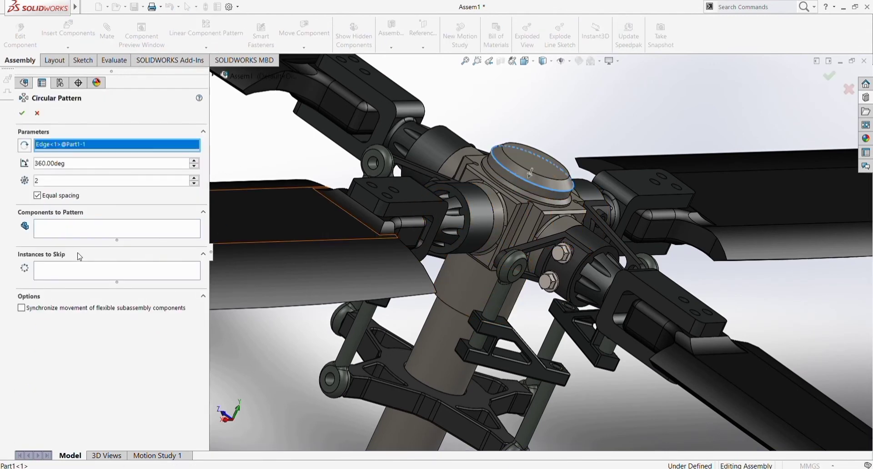
click(194, 178)
click(194, 178)
click(123, 232)
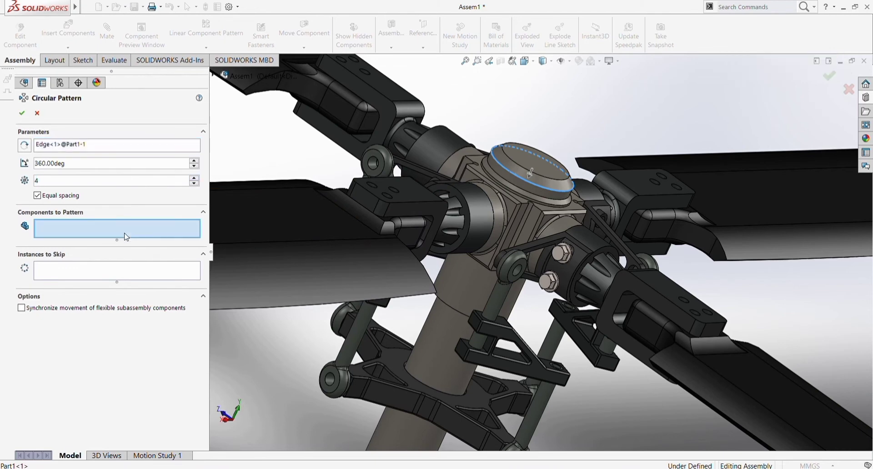
click(560, 254)
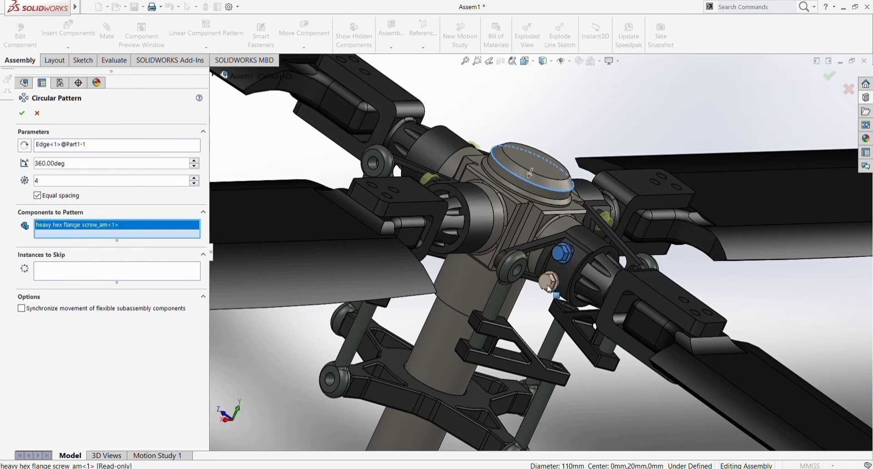
click(549, 287)
click(21, 115)
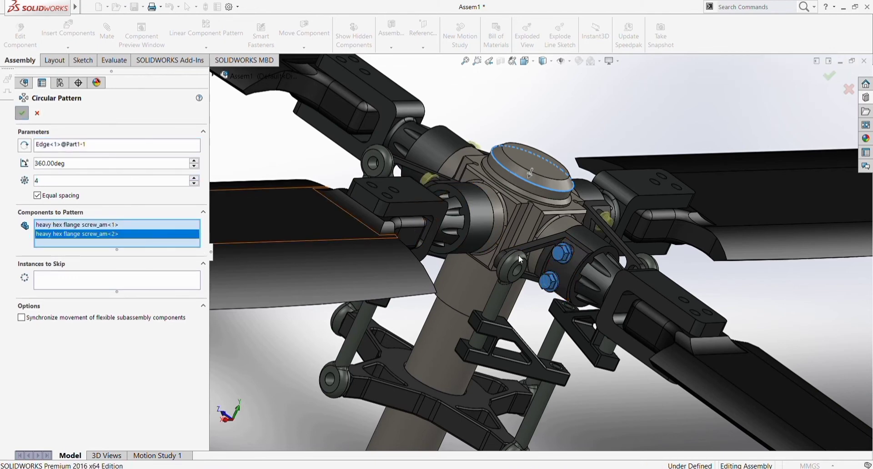
mouse_move(345, 318)
middle_down()
mouse_move(360, 361)
mouse_move(395, 411)
mouse_move(554, 318)
middle_up()
scroll(554, 318, up, 3)
scroll(553, 318, down, 3)
scroll(553, 318, down, 2)
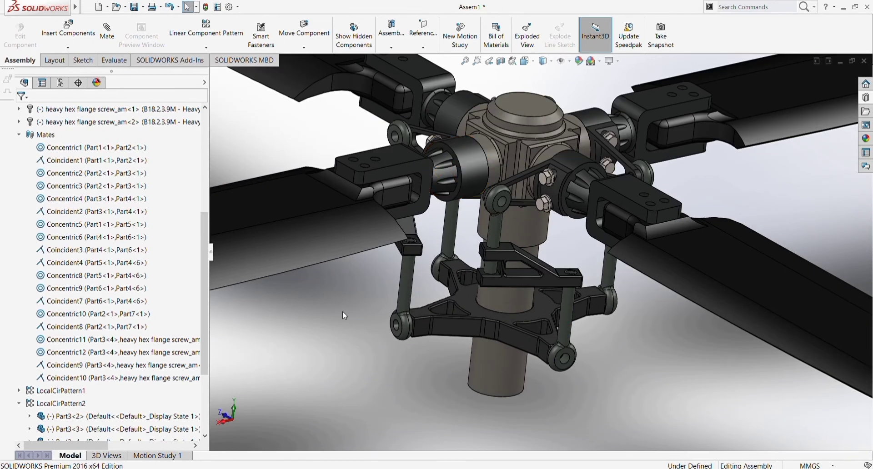
- Insert a Toolbox Heavy Hex Flange Screw into the swashplate link hole
click(865, 97)
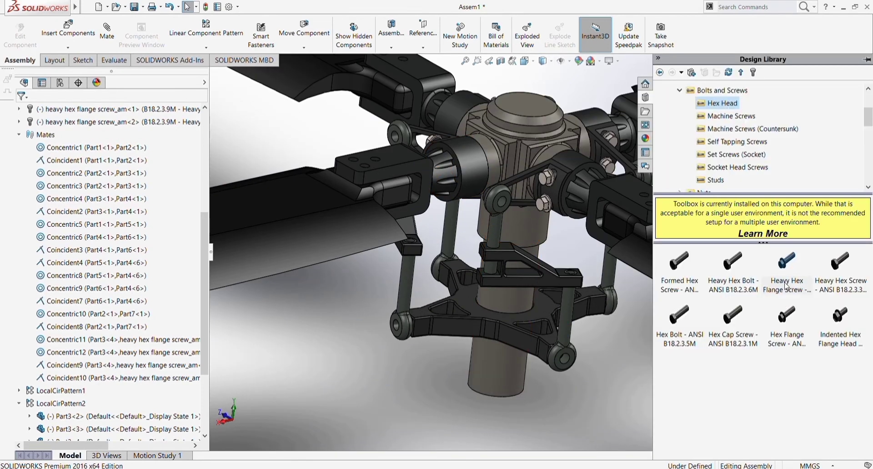
drag(786, 286, 565, 361)
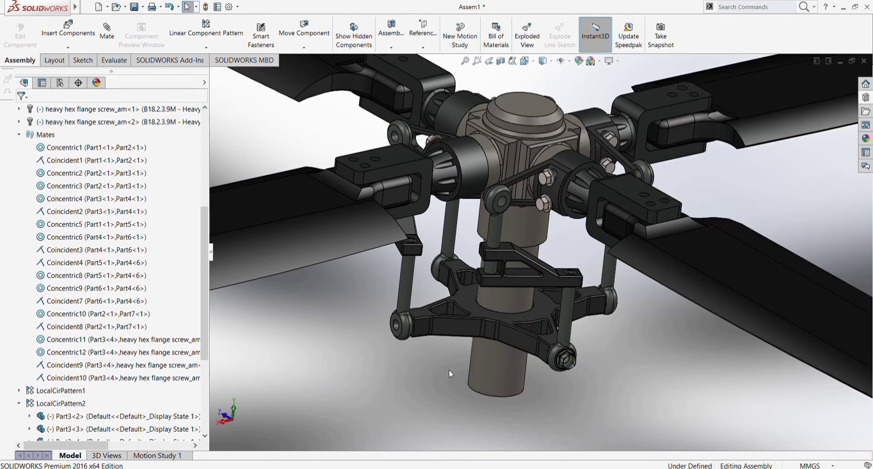
scroll(430, 367, up, 3)
scroll(497, 289, down, 4)
scroll(561, 289, down, 3)
scroll(561, 289, up, 2)
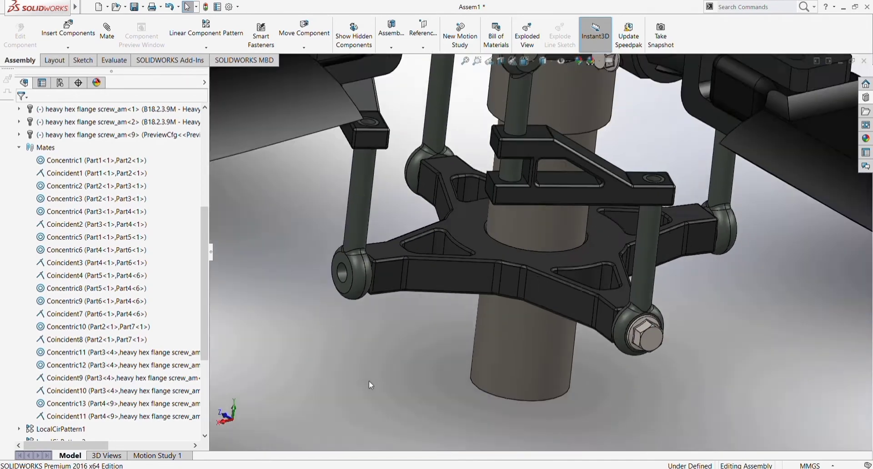
scroll(409, 382, up, 3)
scroll(433, 385, down, 3)
- Circular-pattern the swashplate screw 4 times about the shaft's bottom edge
click(206, 47)
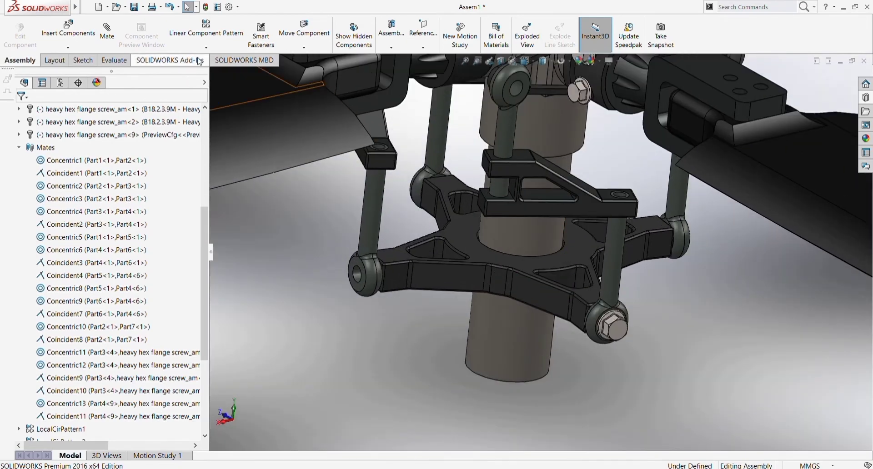
click(191, 72)
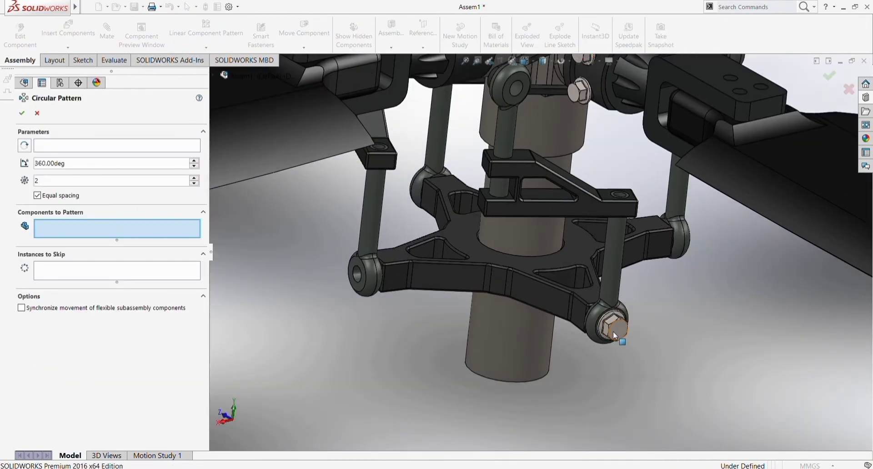
click(614, 326)
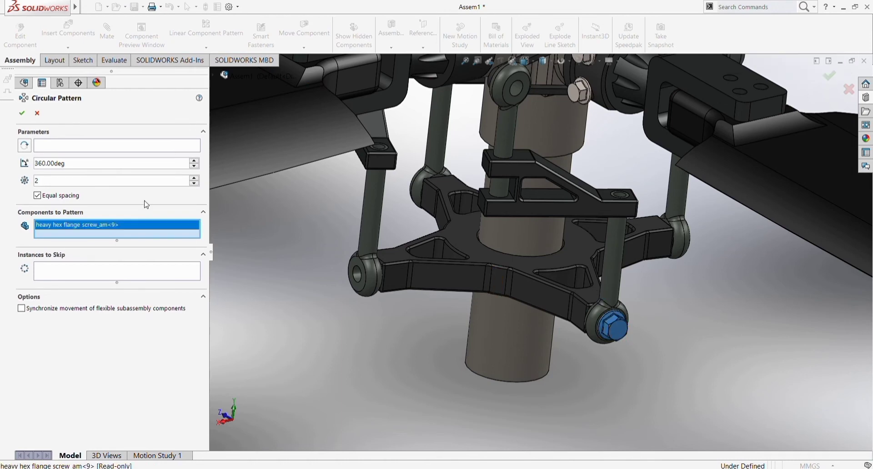
double_click(193, 178)
click(513, 378)
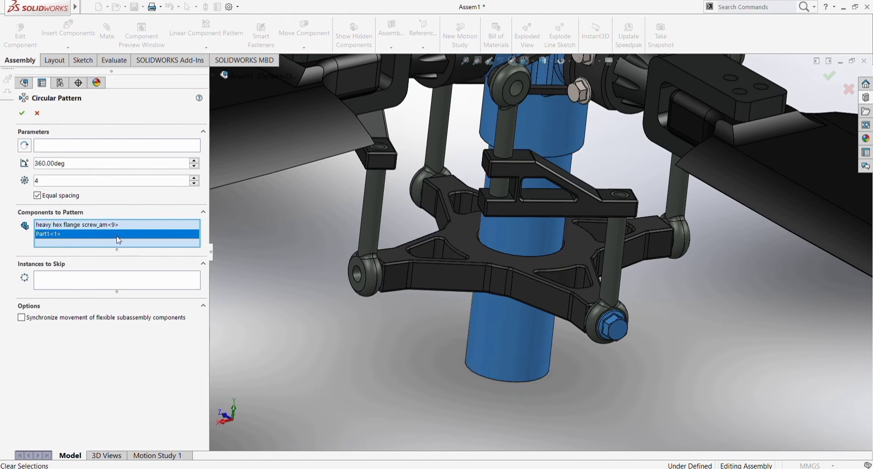
click(590, 328)
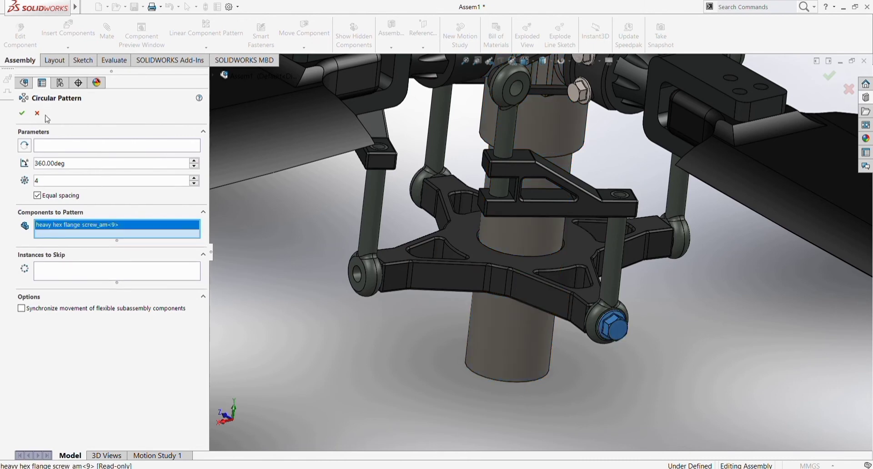
click(65, 147)
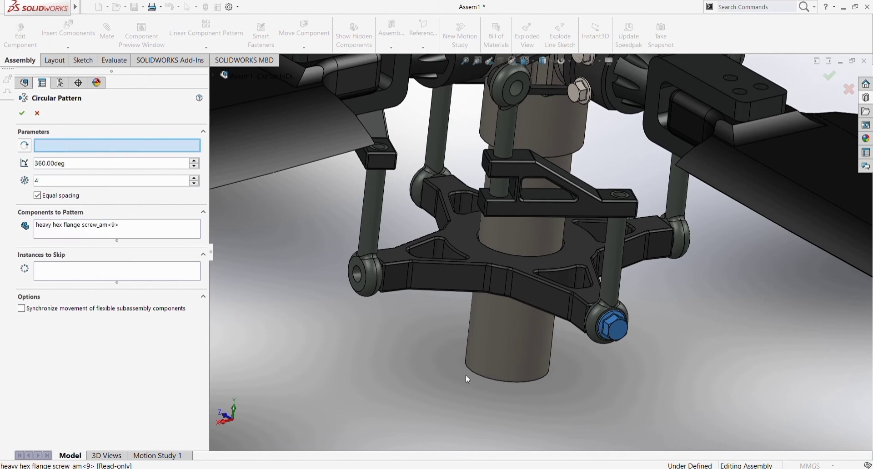
click(481, 378)
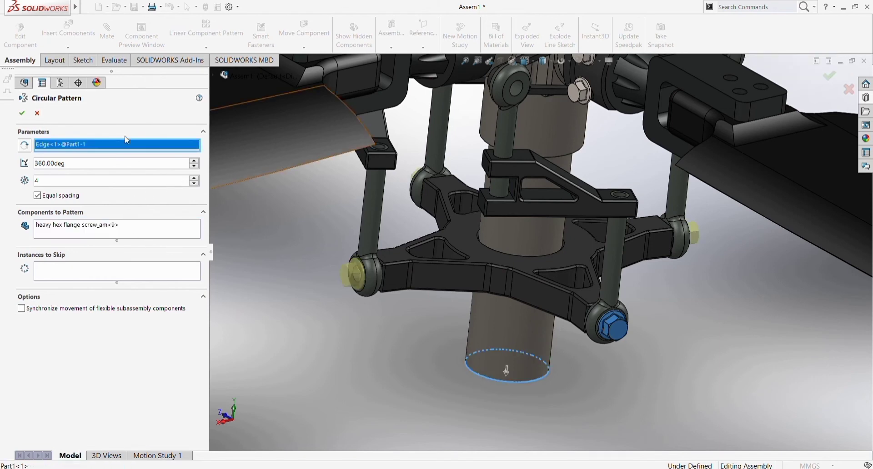
click(24, 118)
- Orbit and zoom to inspect the four bolts under the rotor head
mouse_move(428, 333)
middle_down()
mouse_move(370, 313)
mouse_move(467, 327)
mouse_move(381, 298)
mouse_move(405, 238)
mouse_move(456, 258)
mouse_move(584, 364)
middle_up()
scroll(406, 238, down, 3)
scroll(609, 247, down, 3)
scroll(616, 296, down, 2)
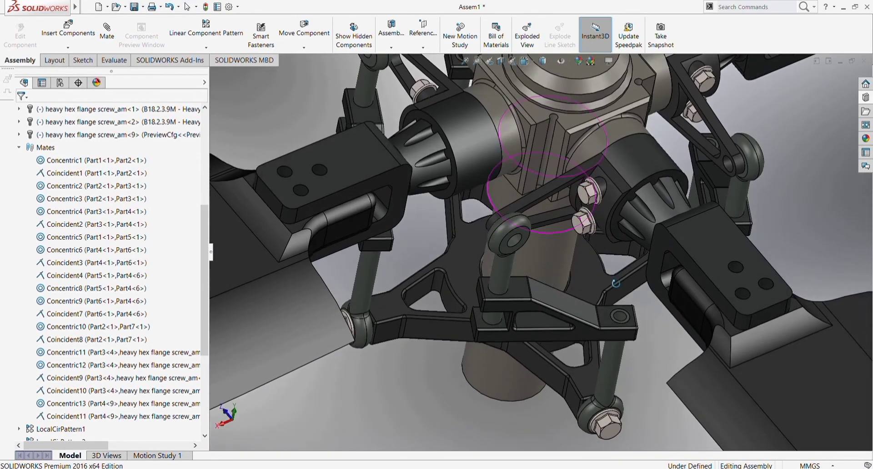
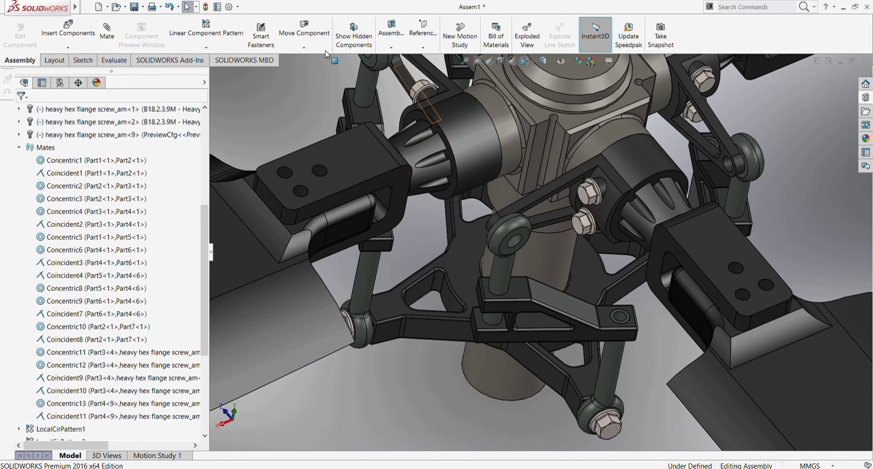
- Measure the linkage hole edge with the Evaluate tab's Measure tool: 12 mm diameter
click(117, 62)
click(164, 32)
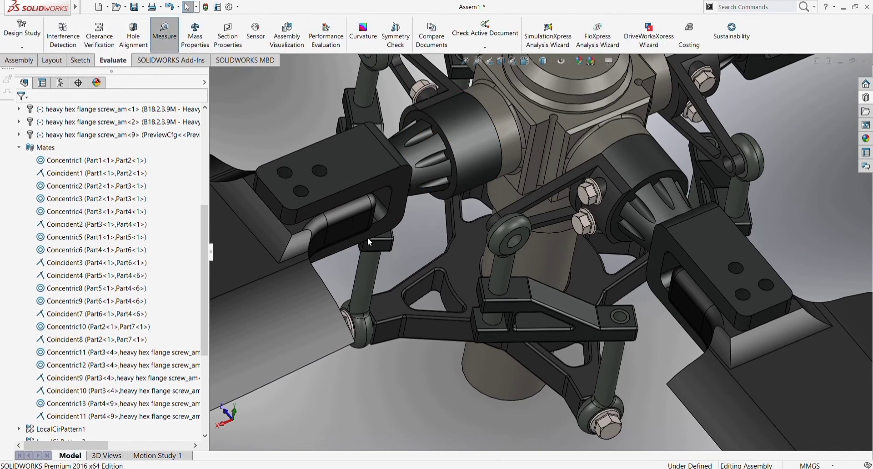
click(621, 318)
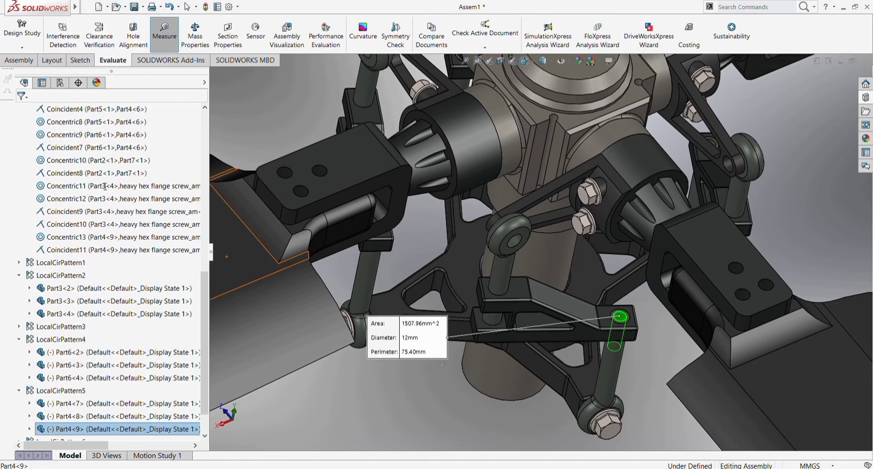
key(Escape)
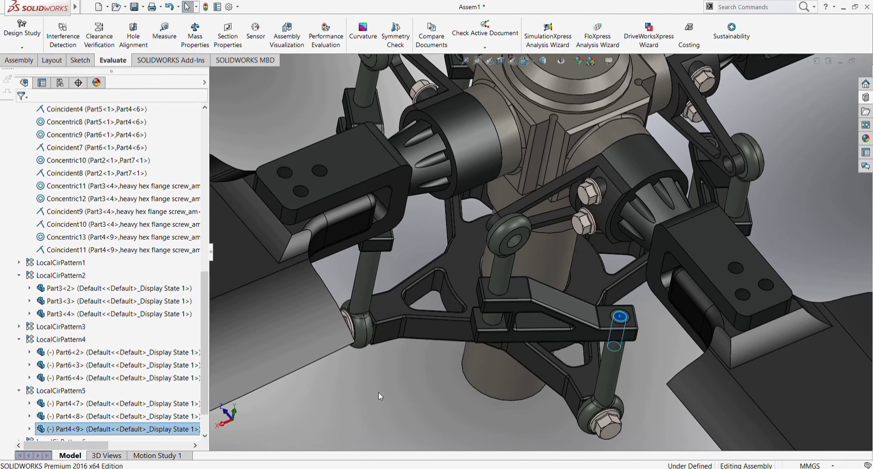
- Clear the selection and measure the blade-grip hole edge: 14 mm diameter
key(f)
click(516, 352)
scroll(516, 352, up, 5)
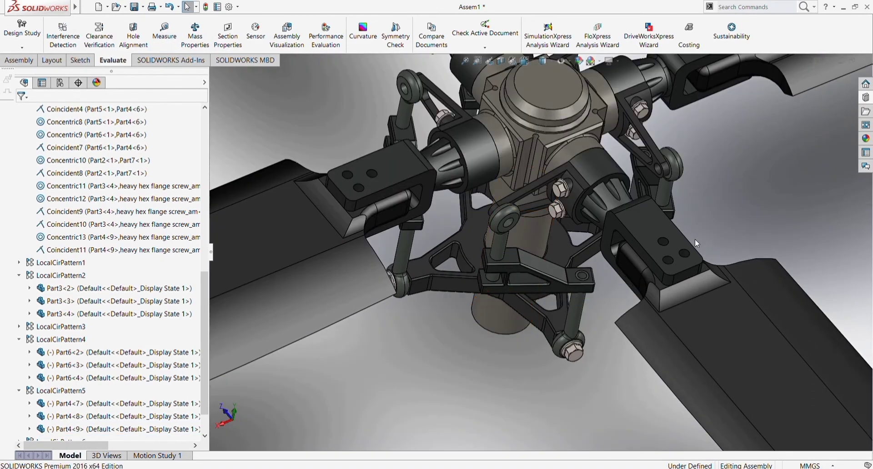
click(164, 32)
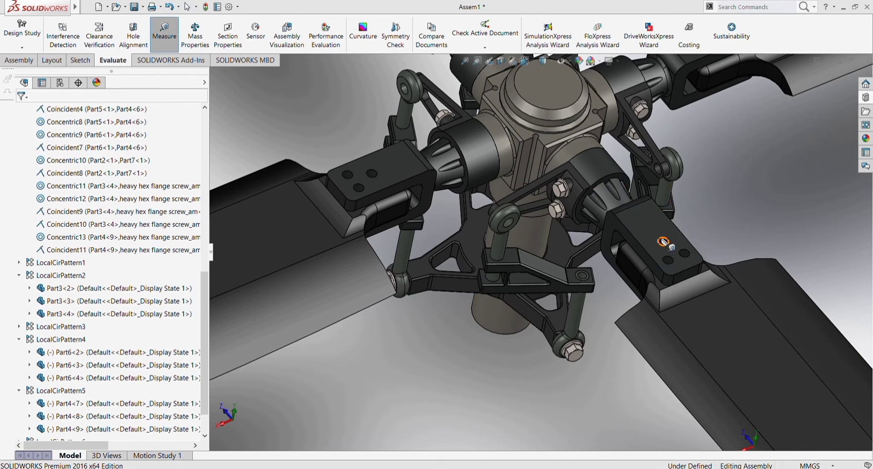
click(664, 246)
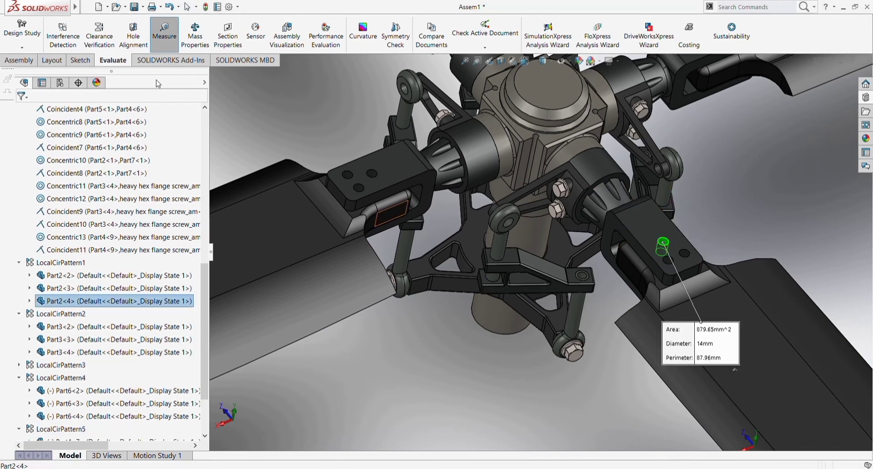
key(Escape)
key(Escape)
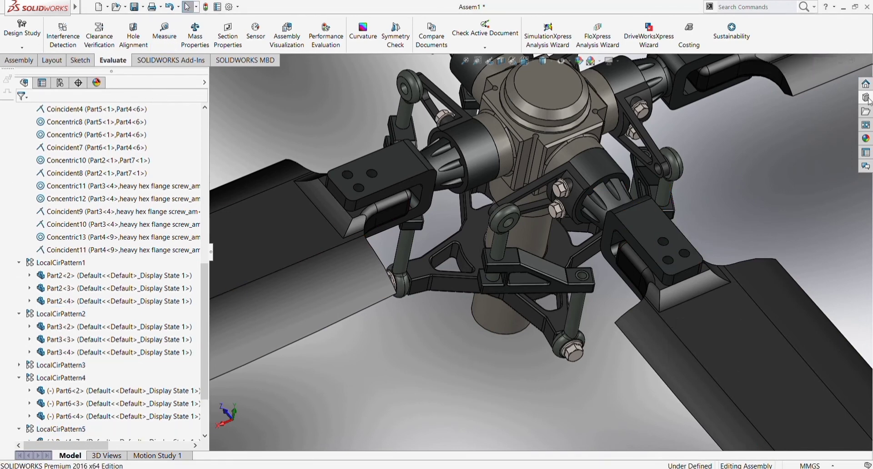
- Drop a trial Heavy Hex Flange Screw onto a linkage hole, then delete it
click(866, 98)
scroll(637, 272, down, 5)
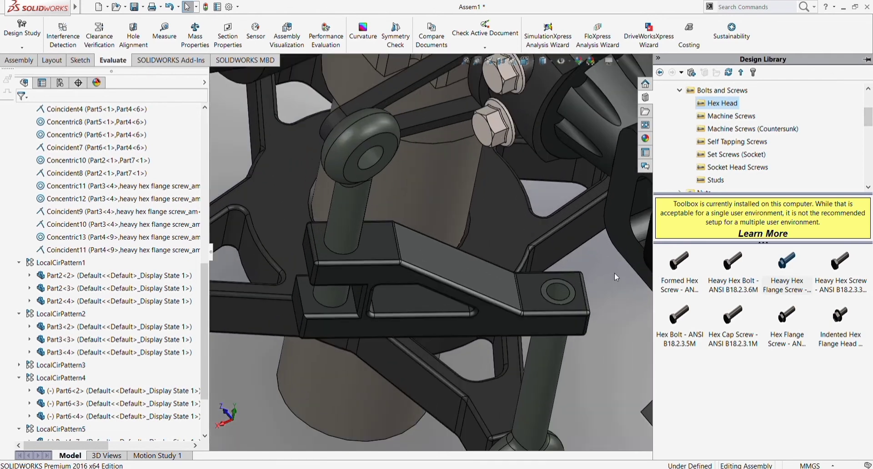
drag(788, 269, 566, 286)
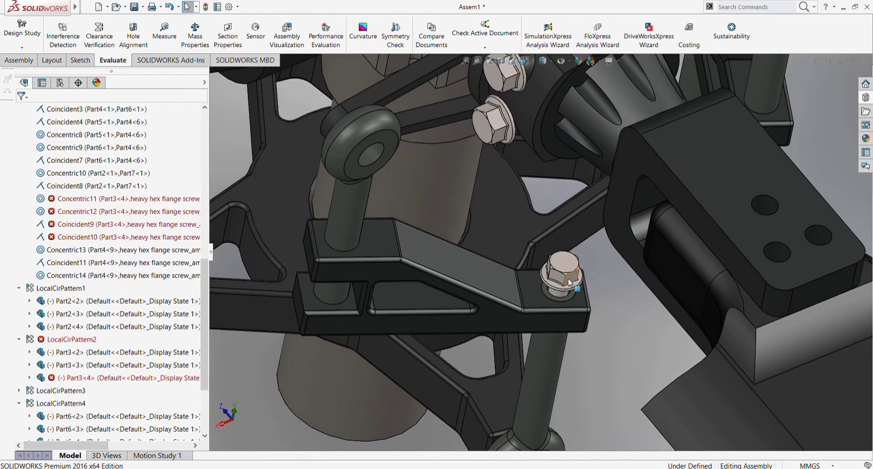
click(19, 288)
click(18, 301)
click(19, 327)
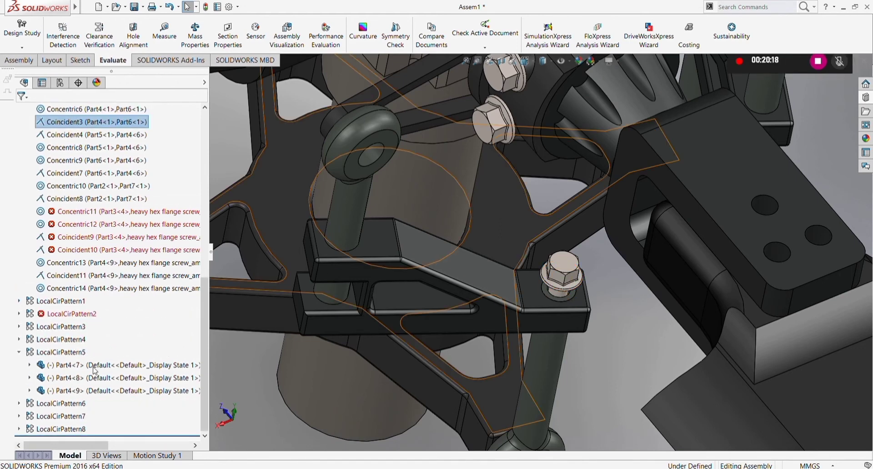
scroll(98, 339, up, 5)
click(572, 278)
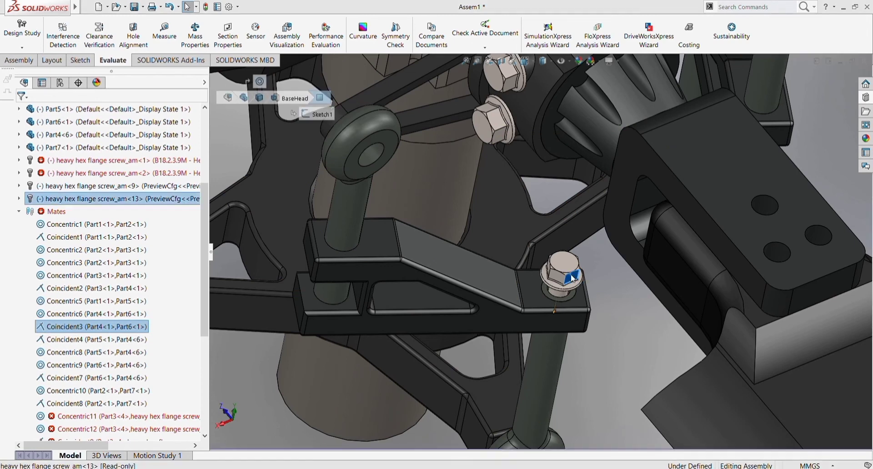
key(Delete)
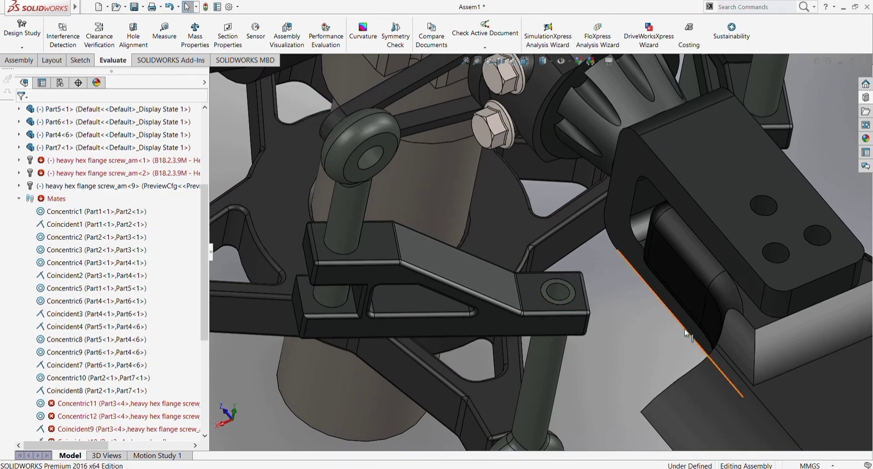
- Delete LocalCirPattern2 along with its failing flange-screw mates
click(105, 173)
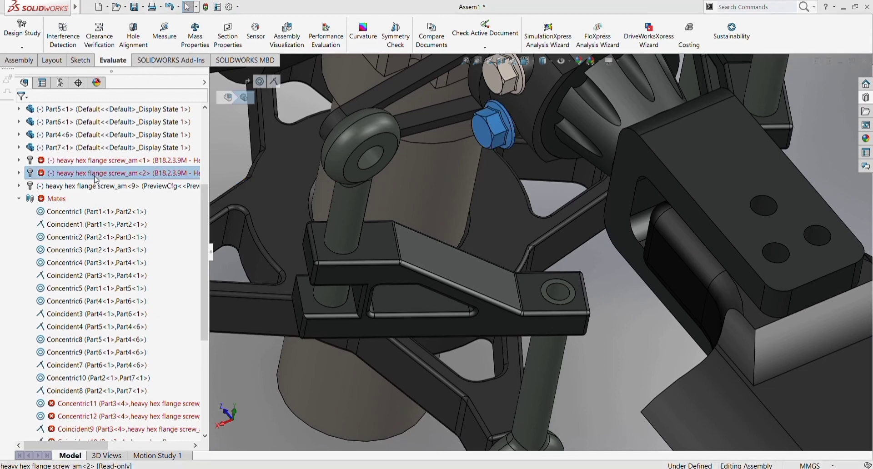
scroll(472, 255, up, 5)
scroll(438, 297, up, 2)
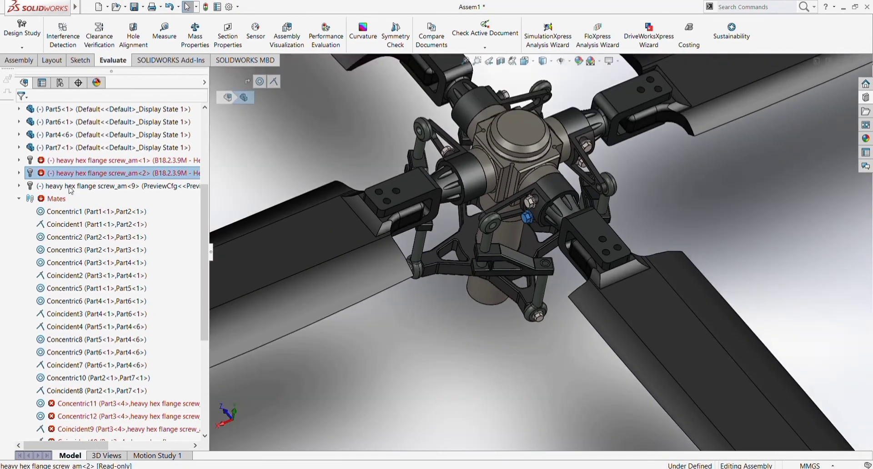
middle_drag(432, 326, 428, 273)
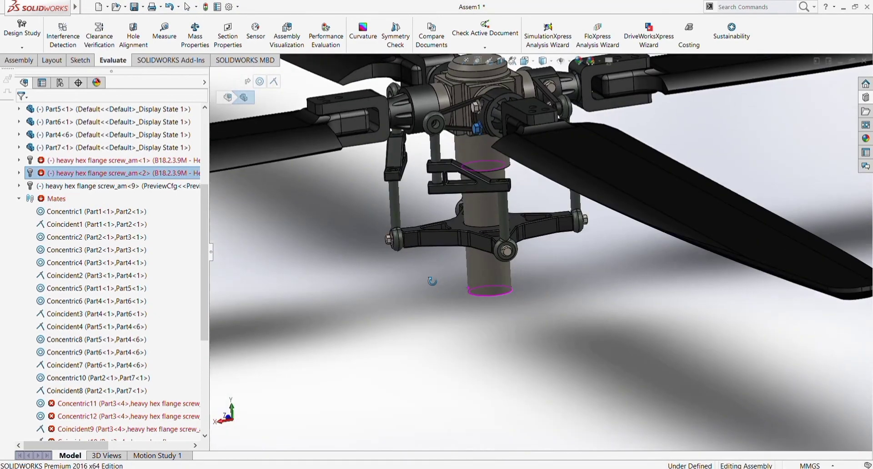
scroll(180, 371, down, 5)
click(73, 314)
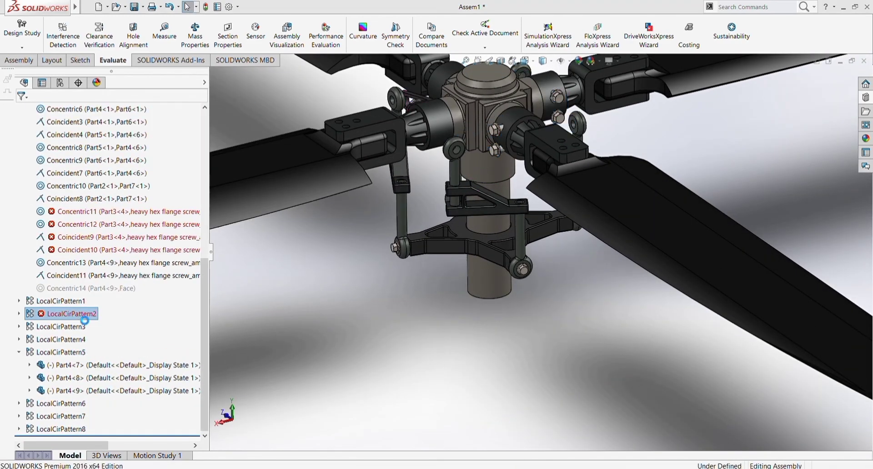
key(Delete)
- Orbit and zoom to the hub's linkage holes and bring up the Toolbox Hex Head screw library
mouse_move(455, 346)
middle_down()
mouse_move(453, 390)
mouse_move(452, 363)
middle_up()
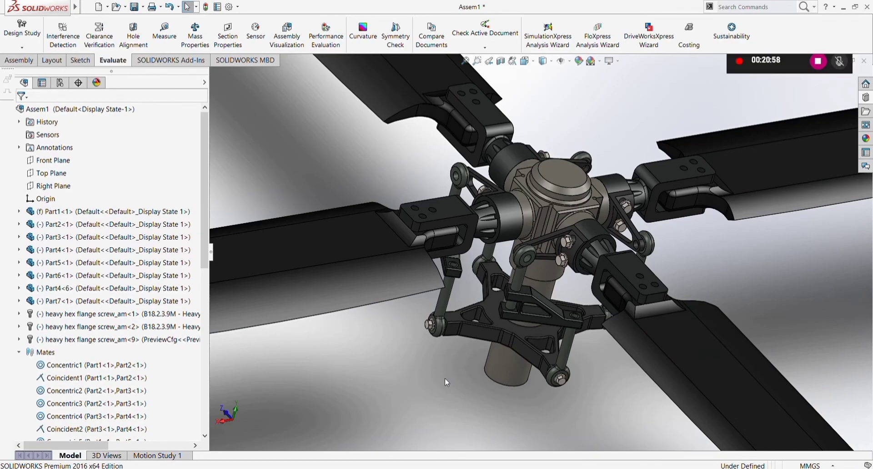
mouse_move(444, 378)
middle_down()
mouse_move(374, 400)
mouse_move(273, 319)
middle_up()
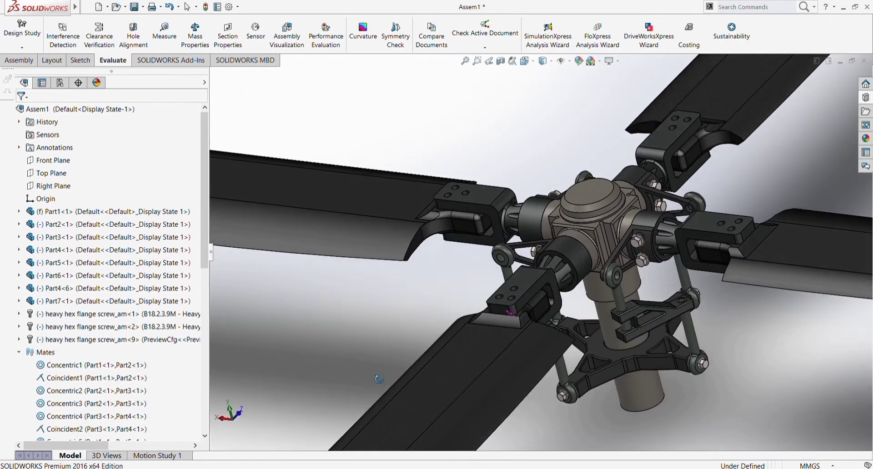
scroll(145, 226, down, 5)
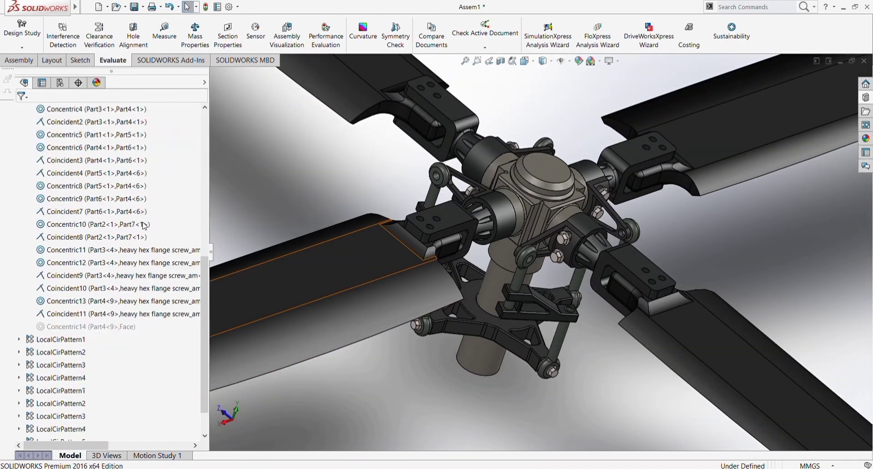
scroll(144, 226, down, 3)
scroll(145, 225, up, 10)
mouse_move(511, 254)
middle_down()
mouse_move(491, 381)
mouse_move(435, 435)
mouse_move(424, 198)
middle_up()
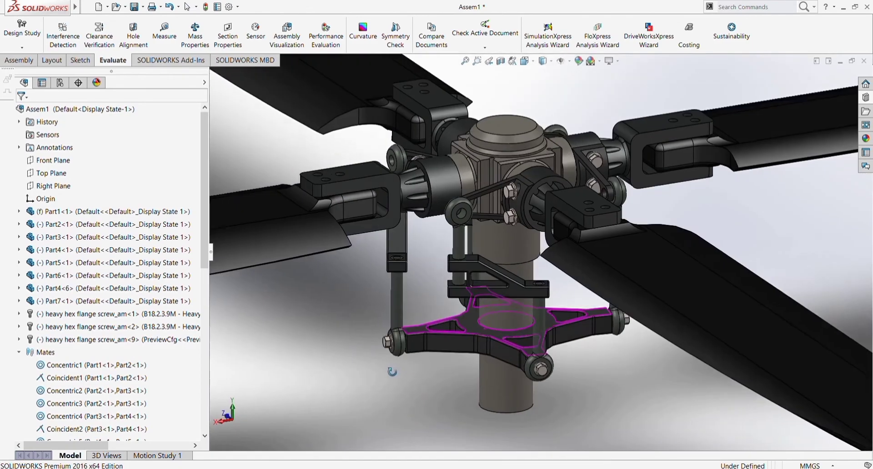
scroll(424, 198, down, 3)
click(865, 98)
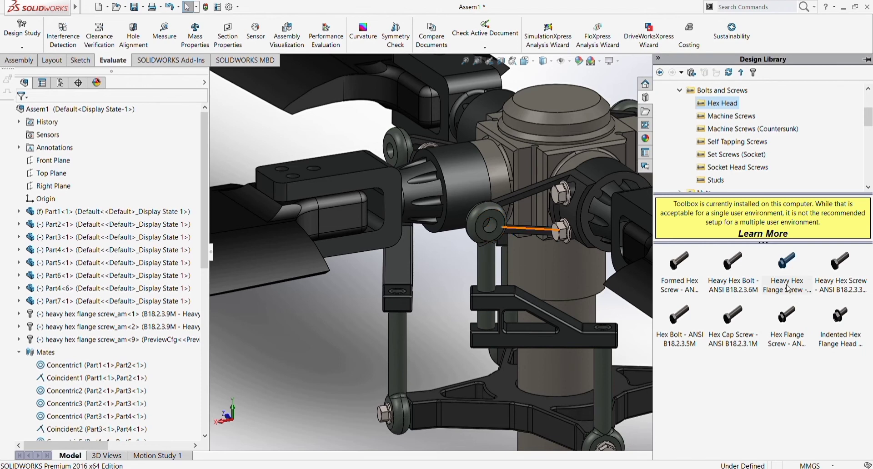
- Insert a trial M14 heavy hex flange screw, then delete the loose copy beside the blade
drag(792, 271, 494, 231)
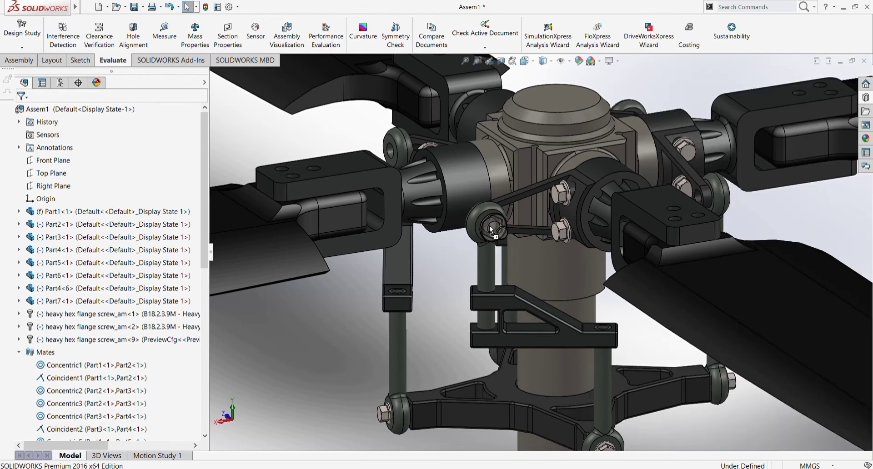
mouse_move(493, 230)
mouse_down()
mouse_move(813, 230)
mouse_move(808, 223)
mouse_up()
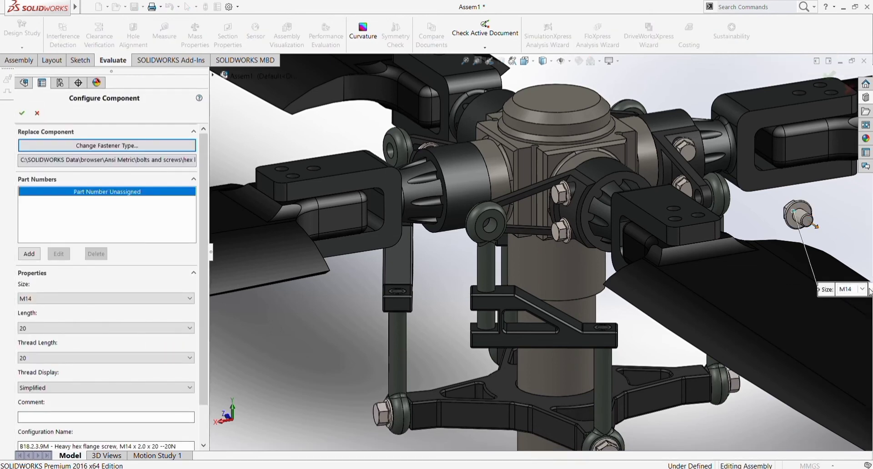
key(Return)
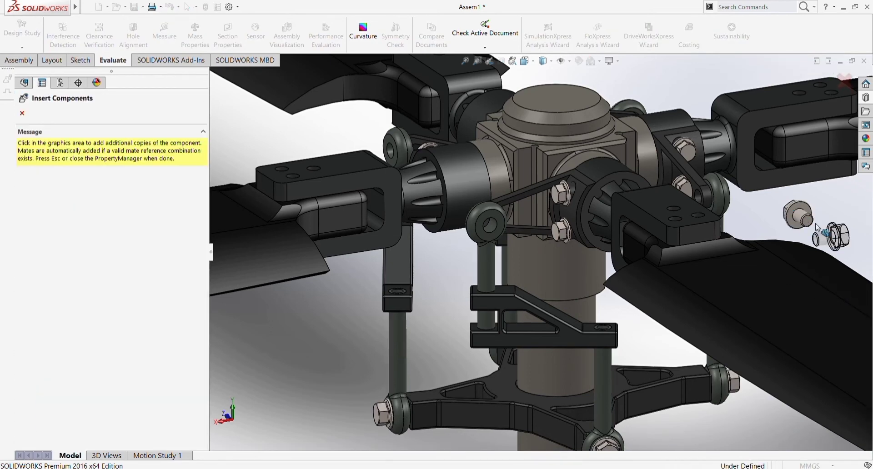
key(Escape)
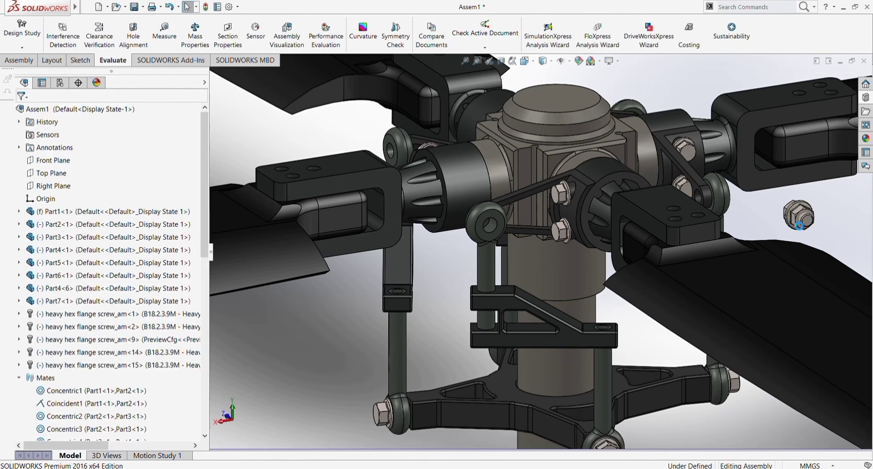
click(807, 222)
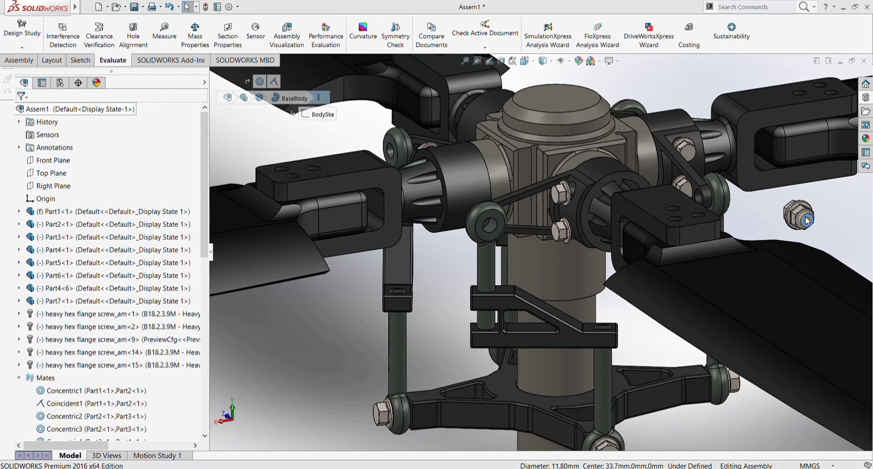
click(808, 222)
key(Delete)
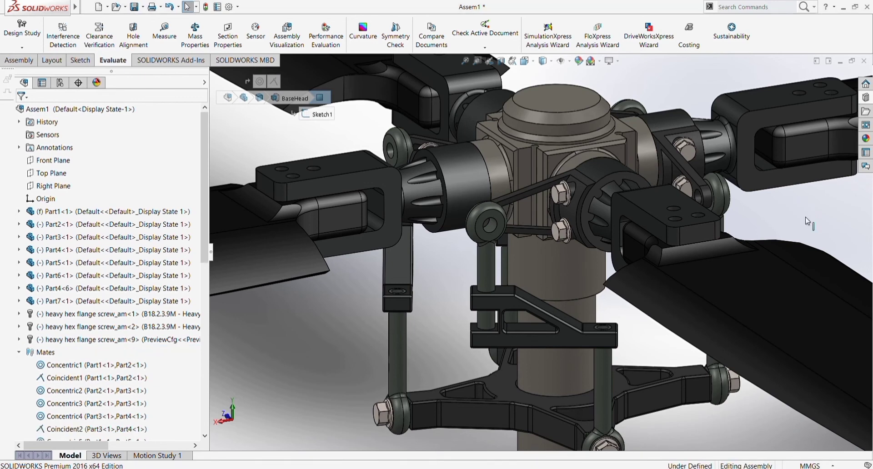
- Try a Hex Flange Screw in the rod-end hole and cancel the insertion
click(866, 98)
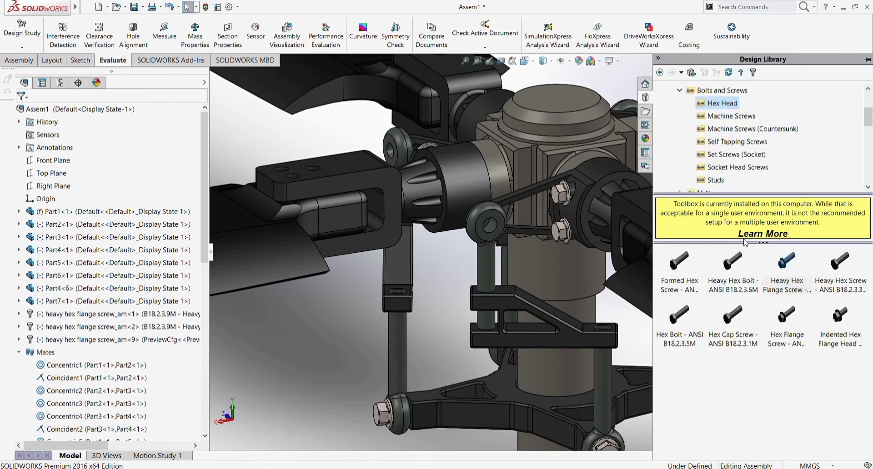
drag(791, 323, 498, 227)
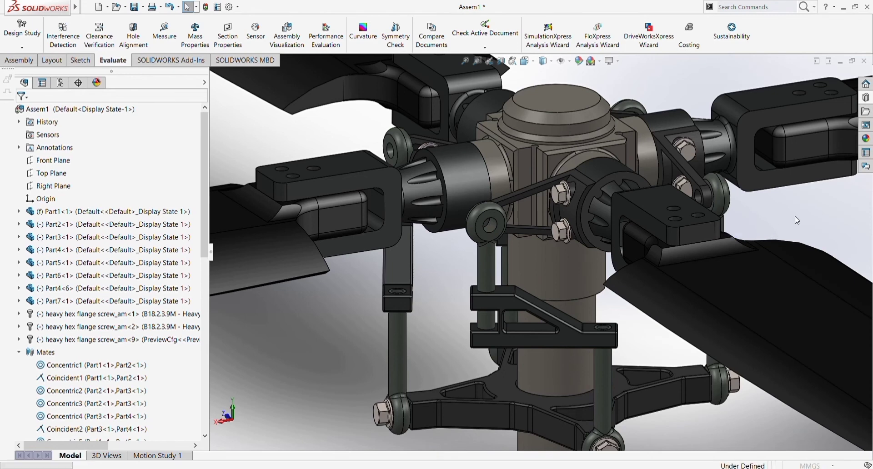
drag(765, 234, 491, 225)
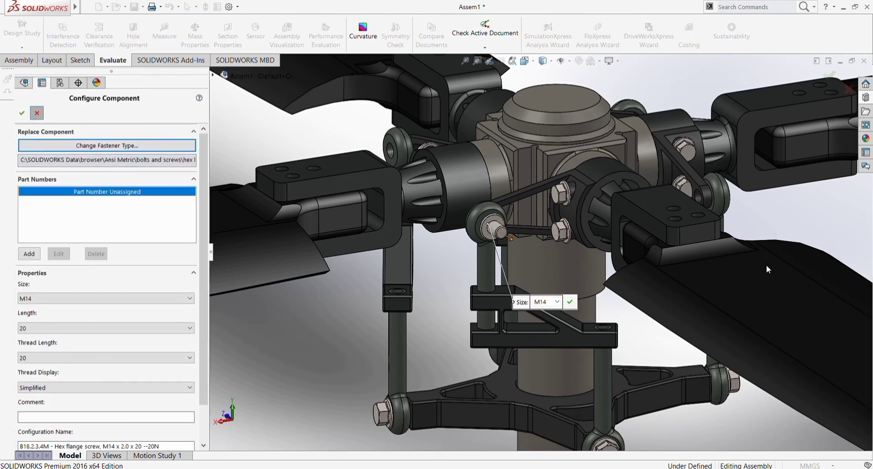
key(Escape)
- Try a Formed Hex Screw in the rod-end hole and cancel it too
click(865, 98)
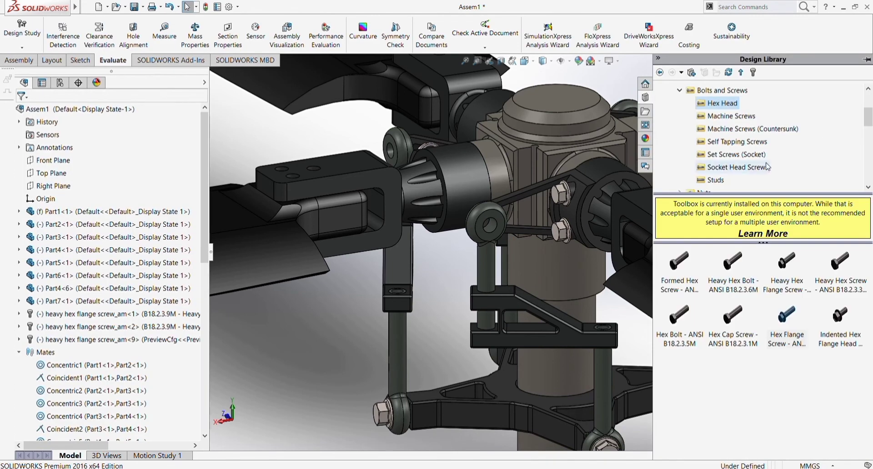
drag(689, 283, 490, 228)
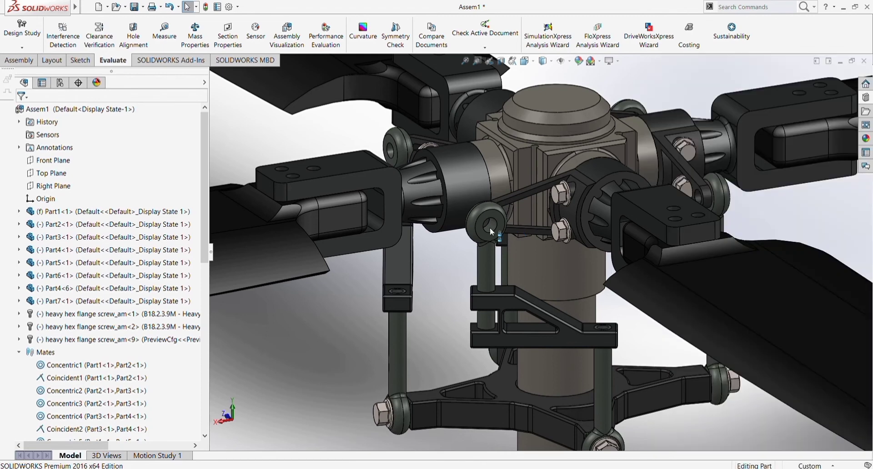
drag(793, 236, 814, 220)
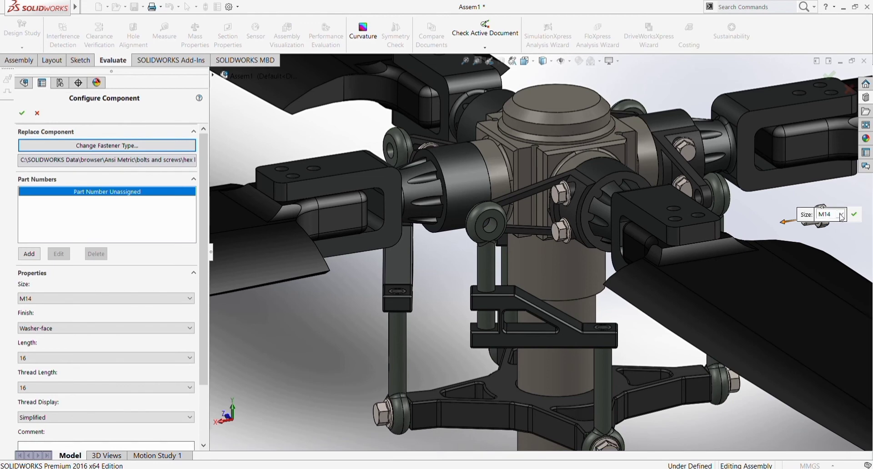
click(855, 215)
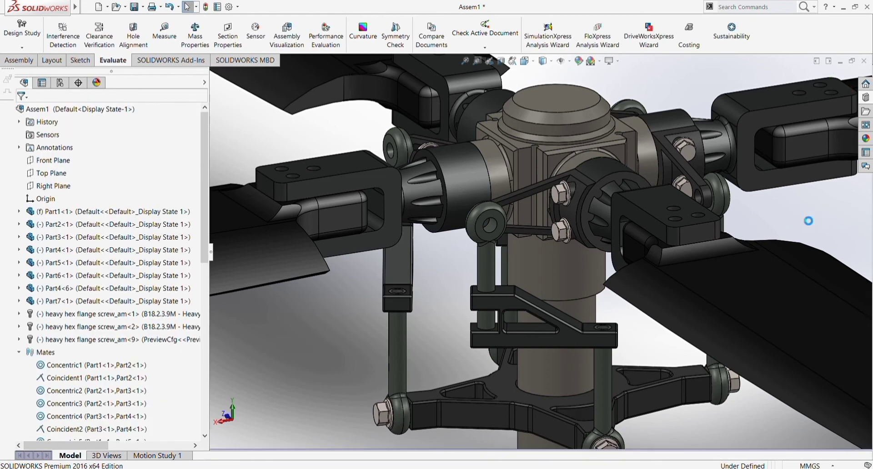
- Measure the rod-end hole diameter: 16 mm
click(489, 224)
click(177, 43)
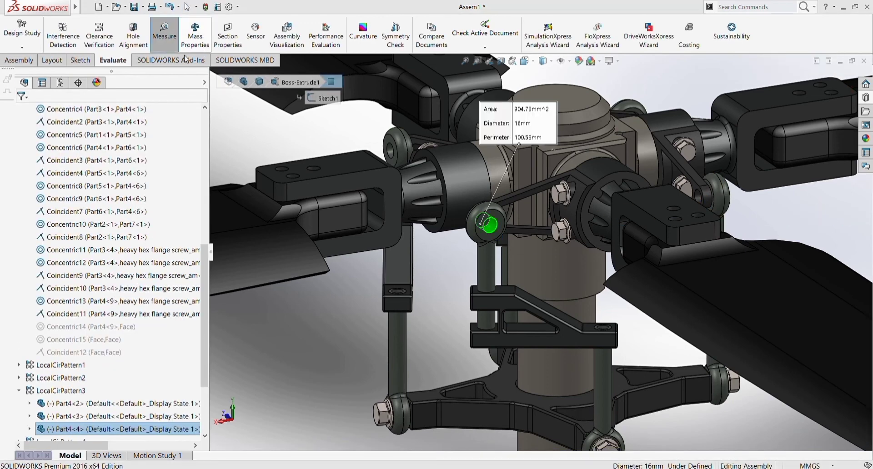
key(Escape)
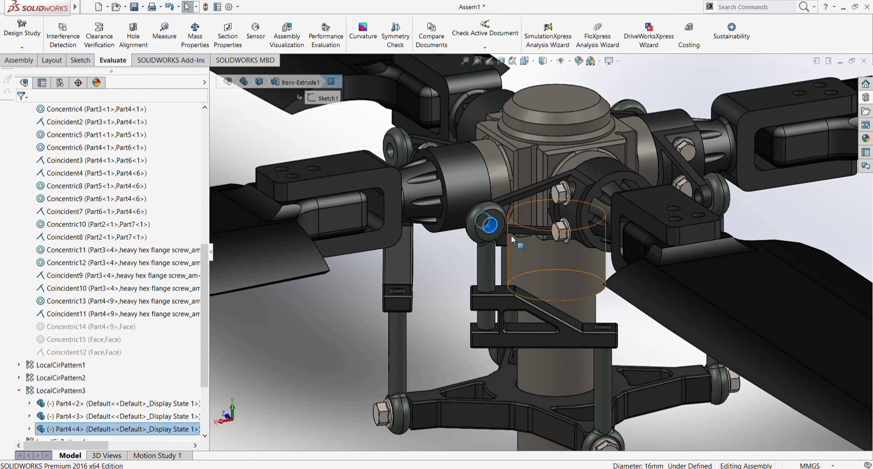
- Insert M16 heavy hex screws into the front and upper-left rod-end holes
click(867, 101)
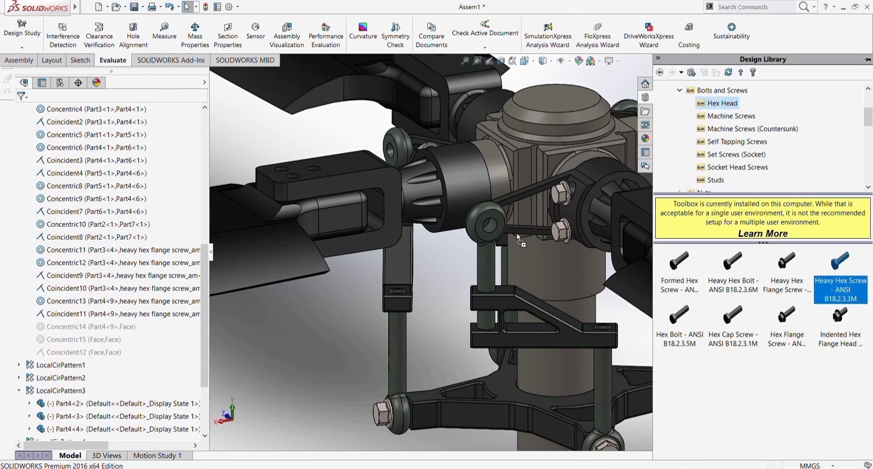
drag(843, 269, 494, 231)
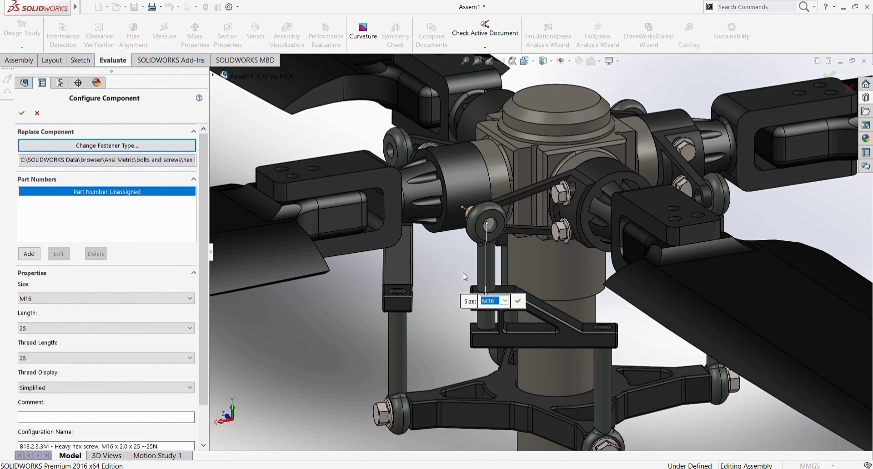
middle_drag(497, 326, 437, 280)
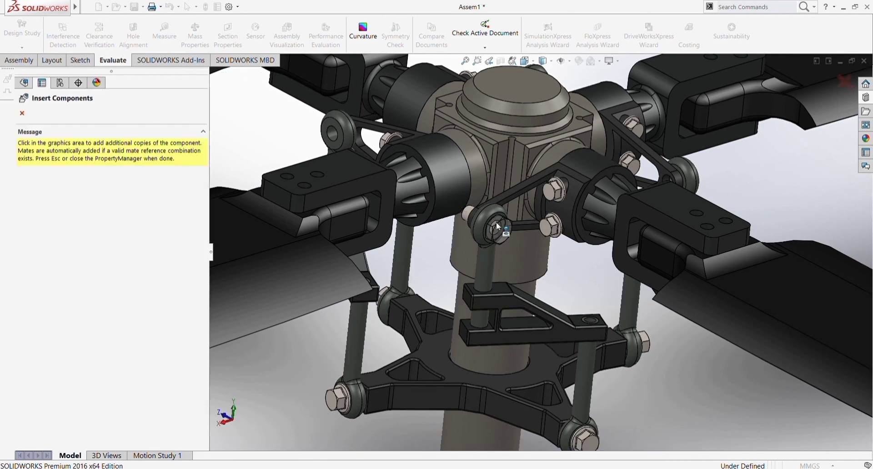
click(331, 132)
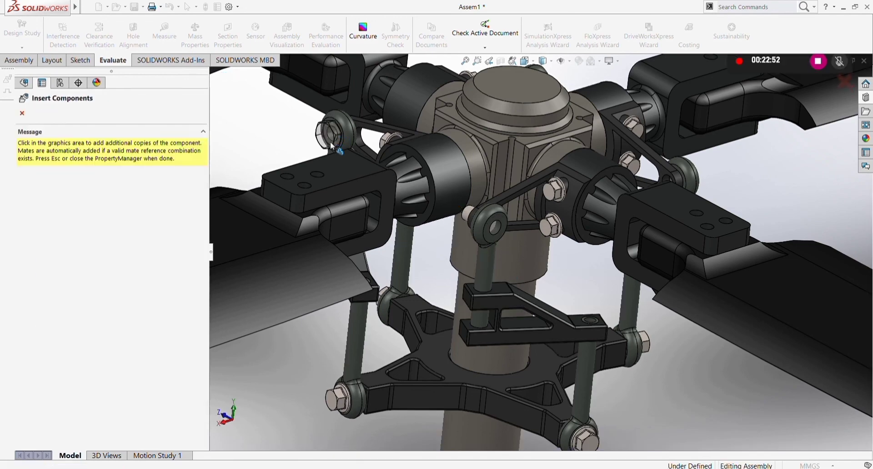
key(Escape)
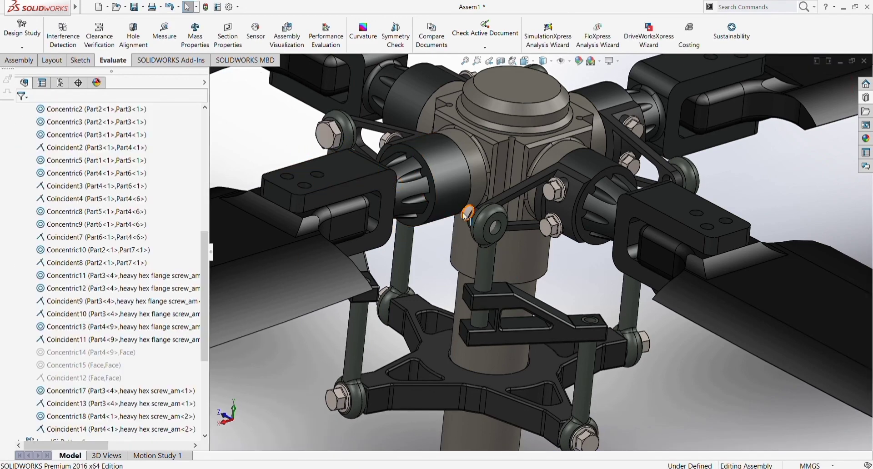
- Pattern the heavy hex screw 4 times over 360° about the hub's top cylindrical face
click(470, 216)
key(Escape)
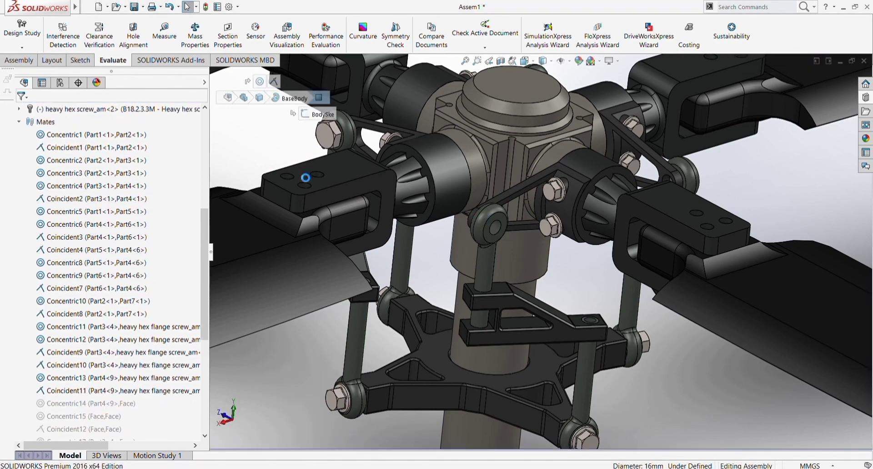
mouse_move(302, 176)
middle_down()
mouse_move(380, 171)
mouse_move(438, 373)
middle_up()
scroll(407, 193, down, 5)
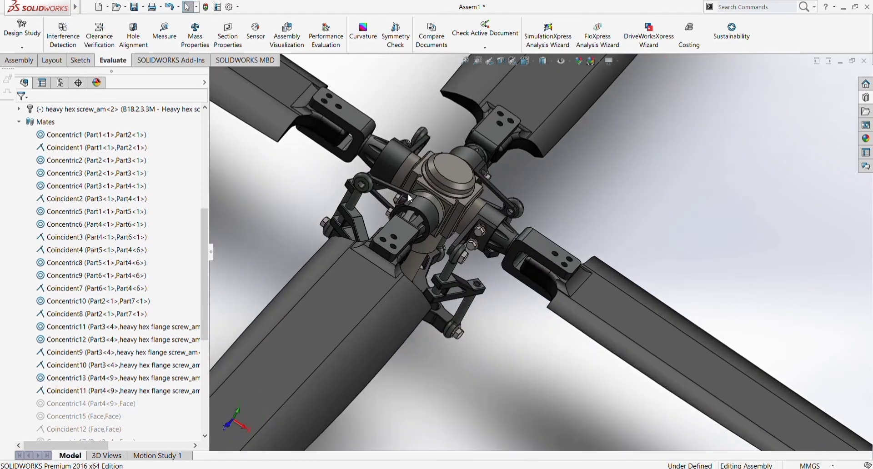
scroll(454, 255, down, 5)
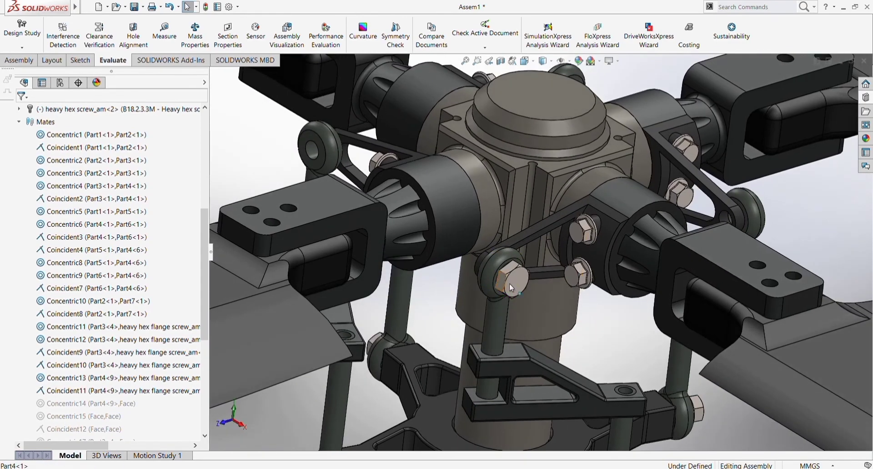
click(513, 282)
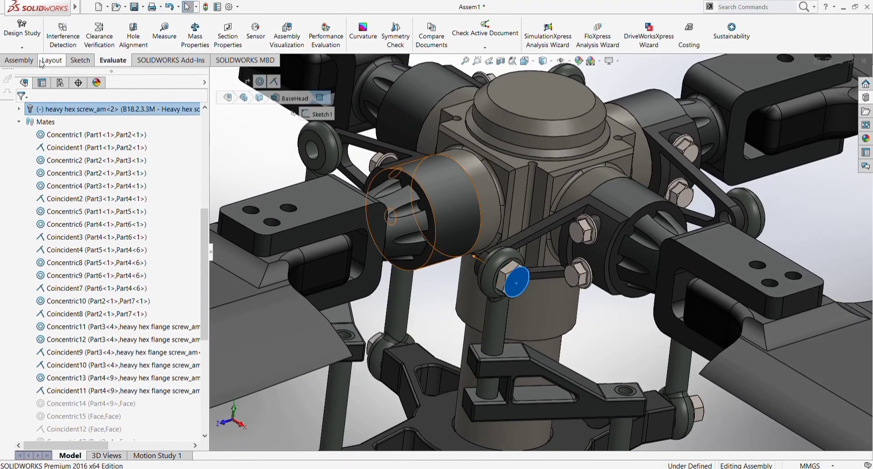
click(19, 60)
click(216, 66)
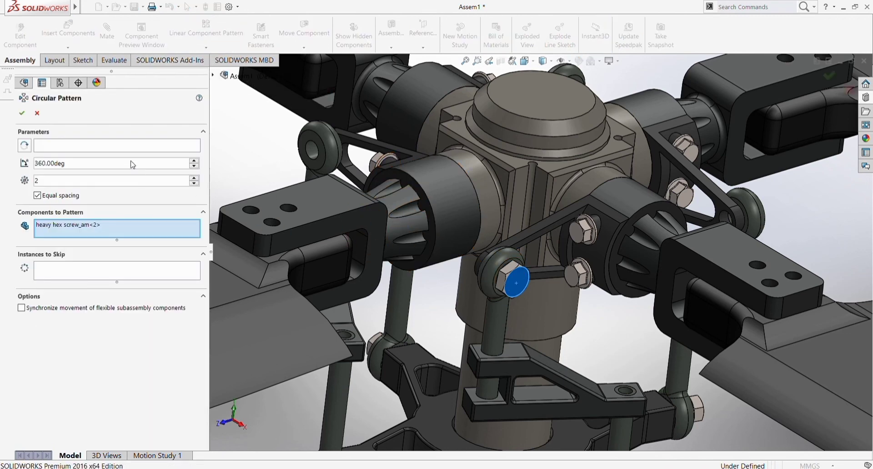
click(131, 147)
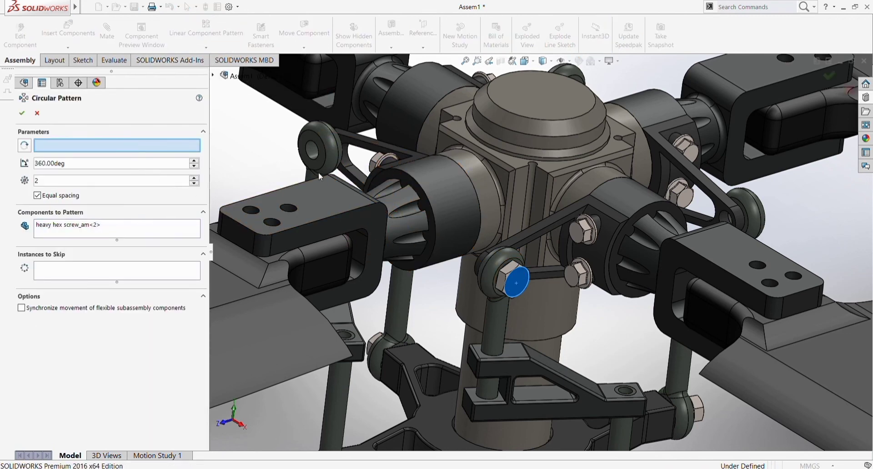
click(519, 144)
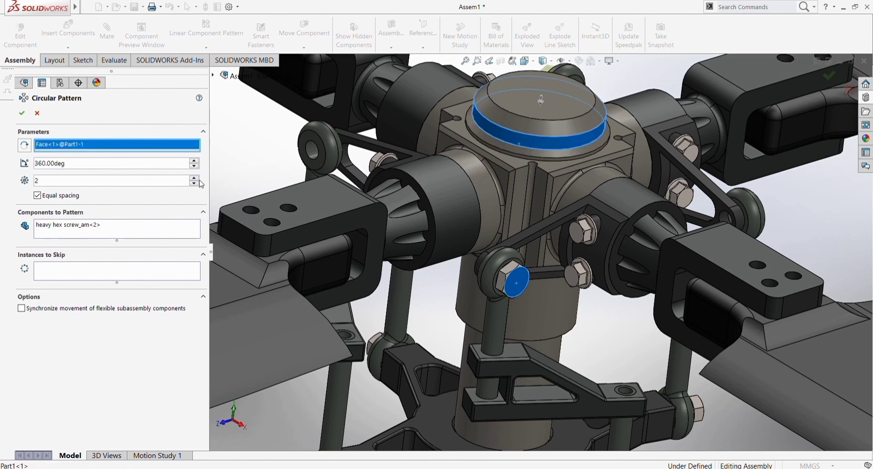
scroll(200, 183, up, 2)
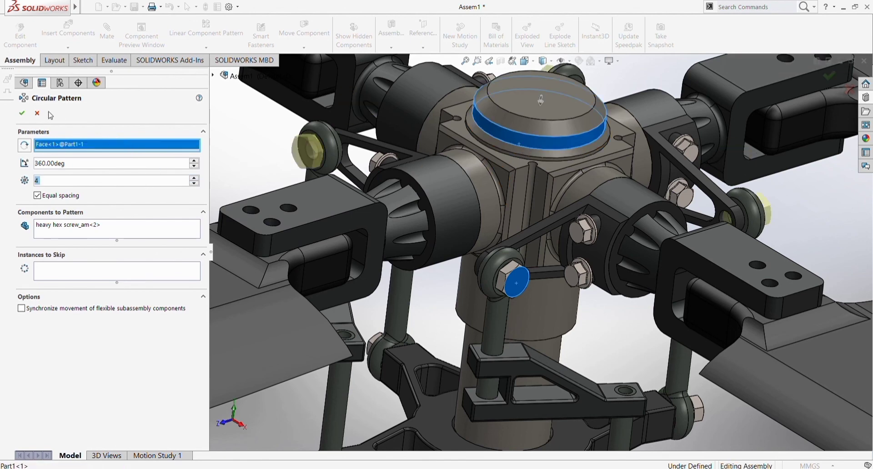
click(21, 113)
- Zoom to a blade grip and drag a Hex Flange Screw from the Toolbox onto its hole
scroll(383, 294, up, 5)
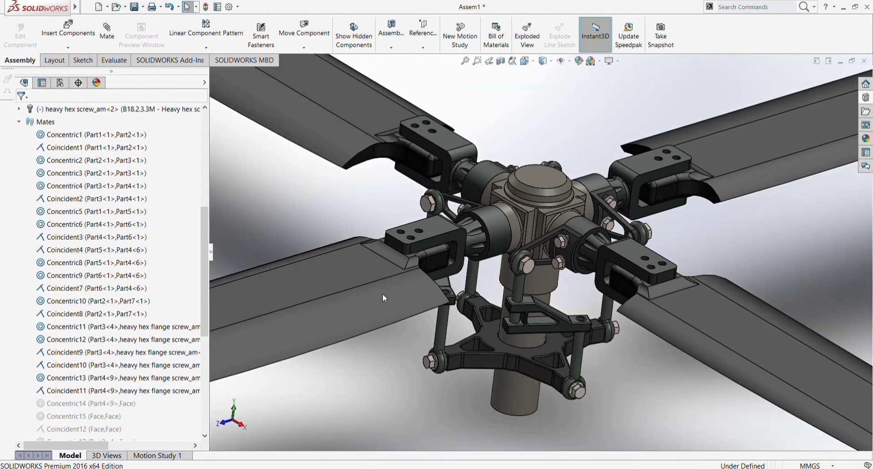
mouse_move(386, 371)
middle_down()
mouse_move(376, 317)
mouse_move(370, 369)
mouse_move(518, 360)
middle_up()
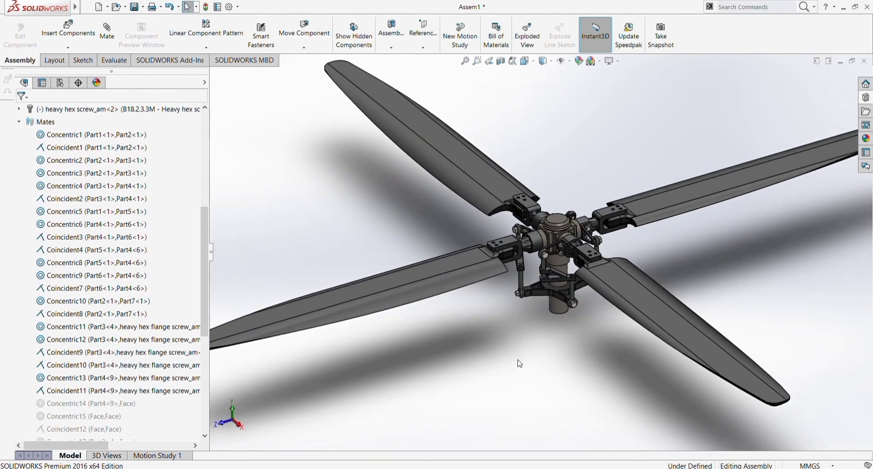
scroll(557, 265, down, 4)
mouse_move(558, 265)
middle_down()
mouse_move(509, 327)
mouse_move(490, 205)
mouse_move(494, 271)
middle_up()
scroll(489, 205, down, 5)
click(496, 271)
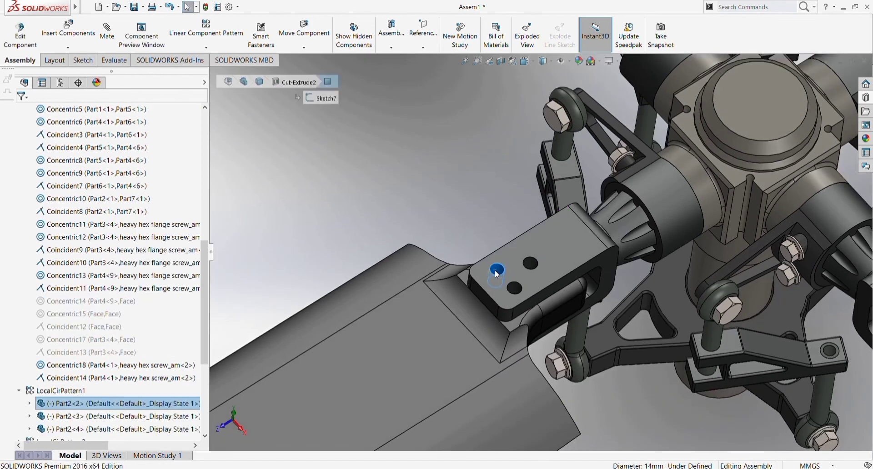
click(408, 183)
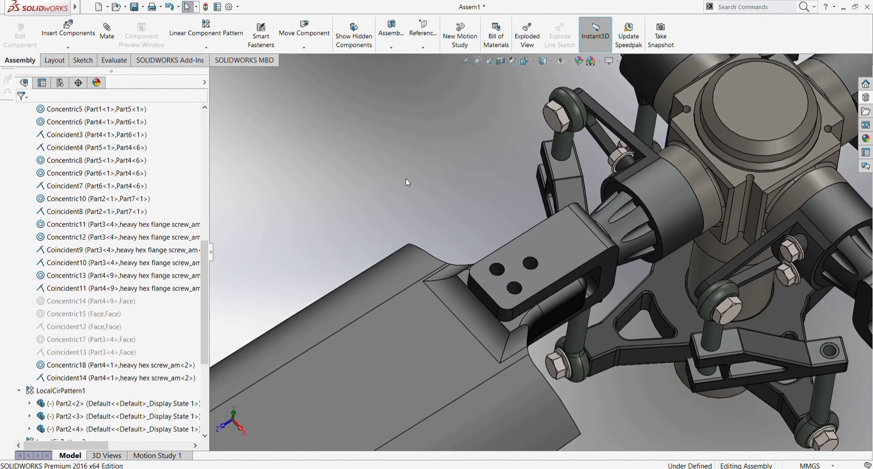
click(865, 98)
drag(838, 346, 499, 275)
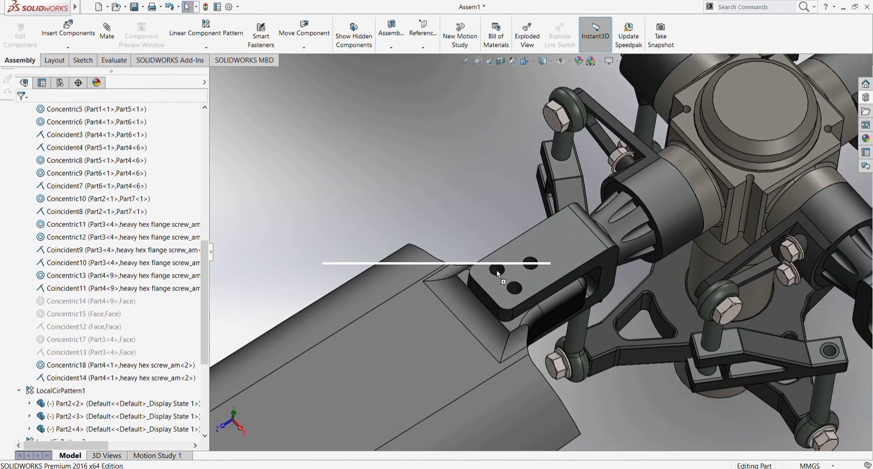